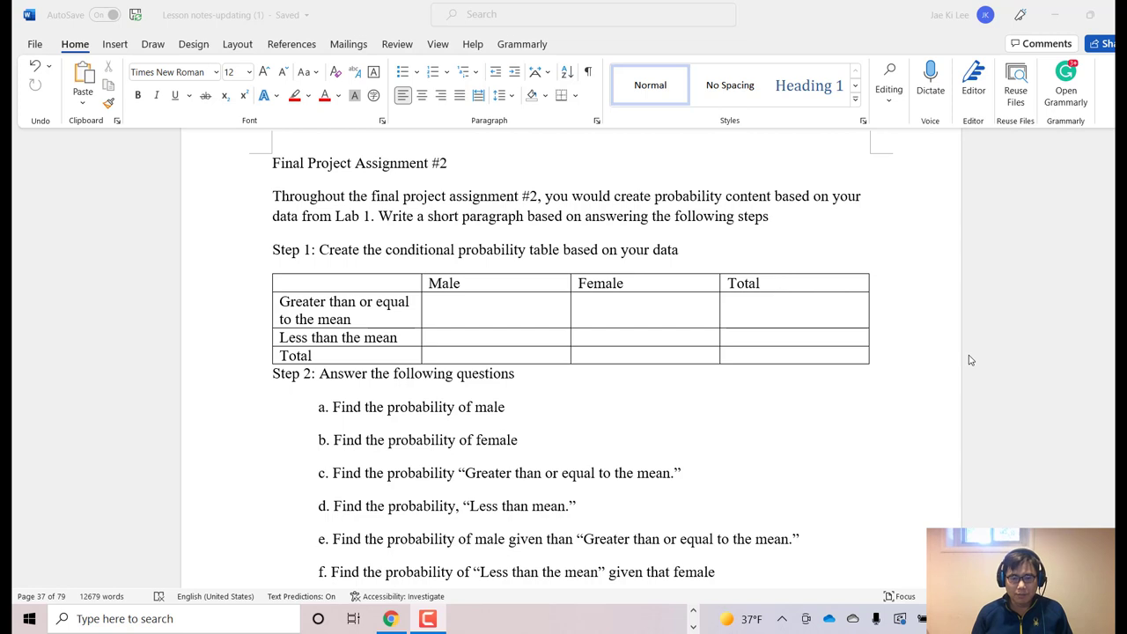
Step: Review the assignment's table and probability questions in the document, and switch to the Excel workbook
scroll(900, 371, down, 1)
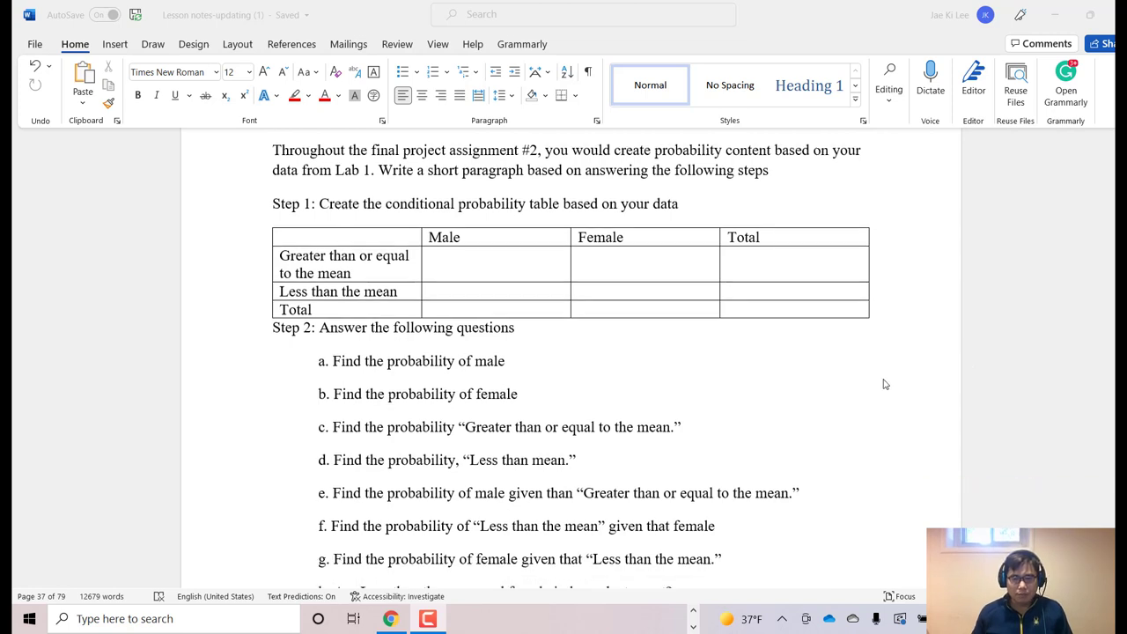
scroll(747, 426, down, 1)
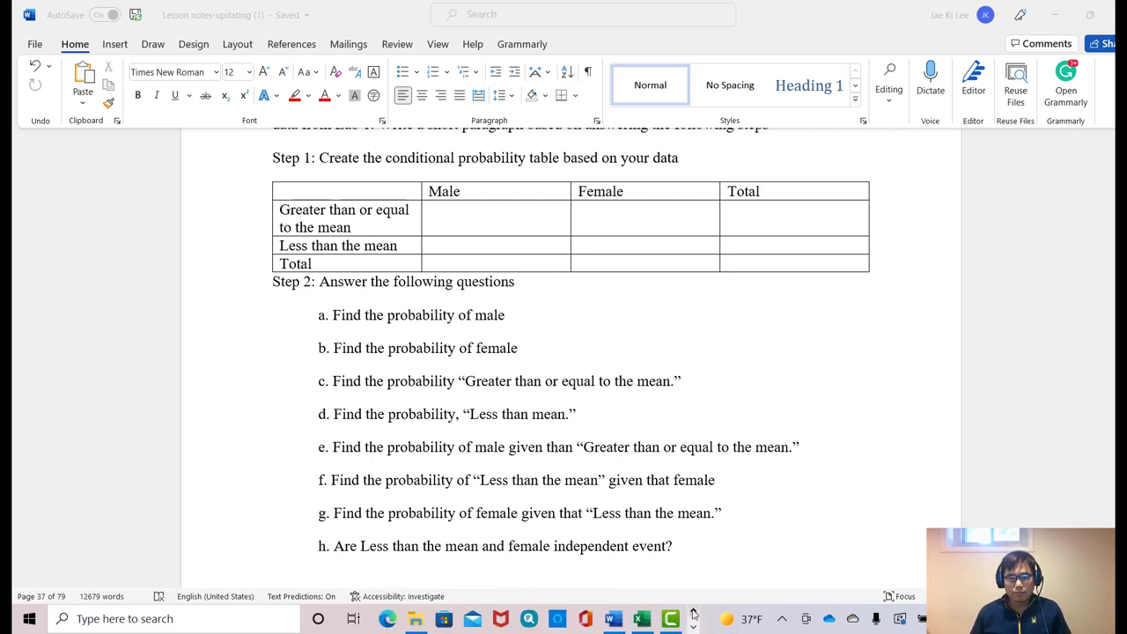
click(642, 619)
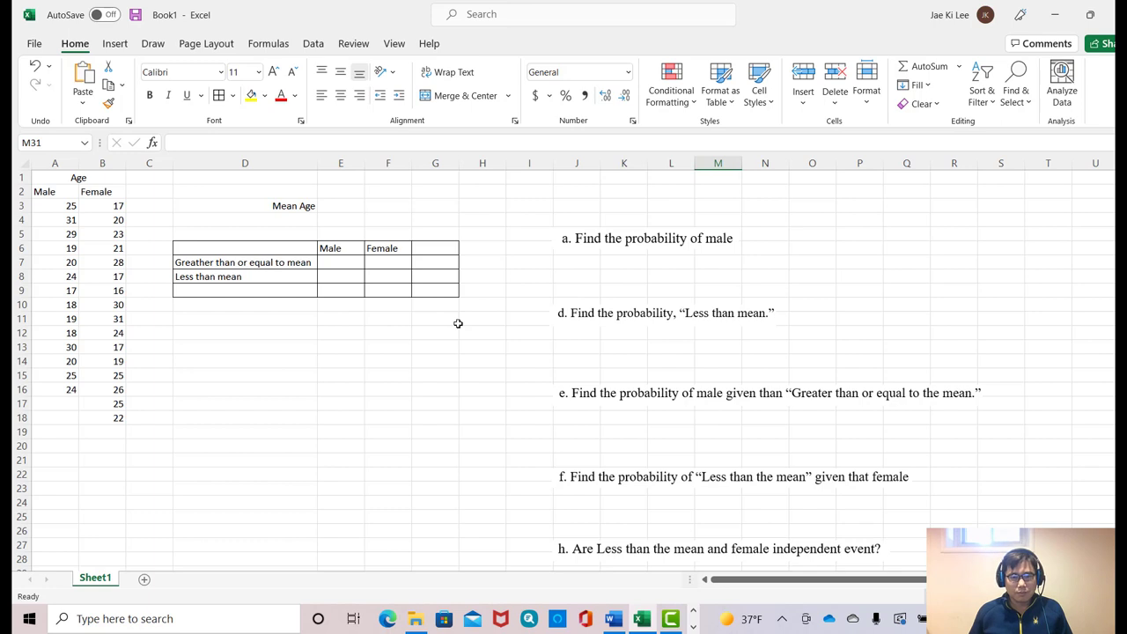
Step: Label the table's last column in G6 and its last row in D9 as "Total"
click(447, 250)
text(Total)
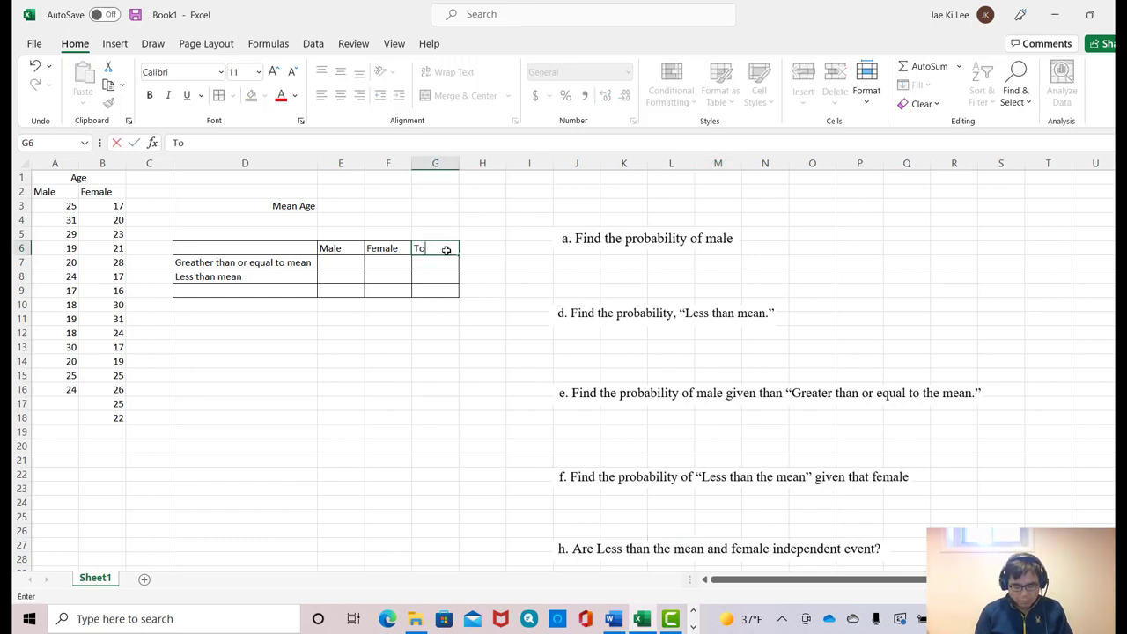
click(278, 293)
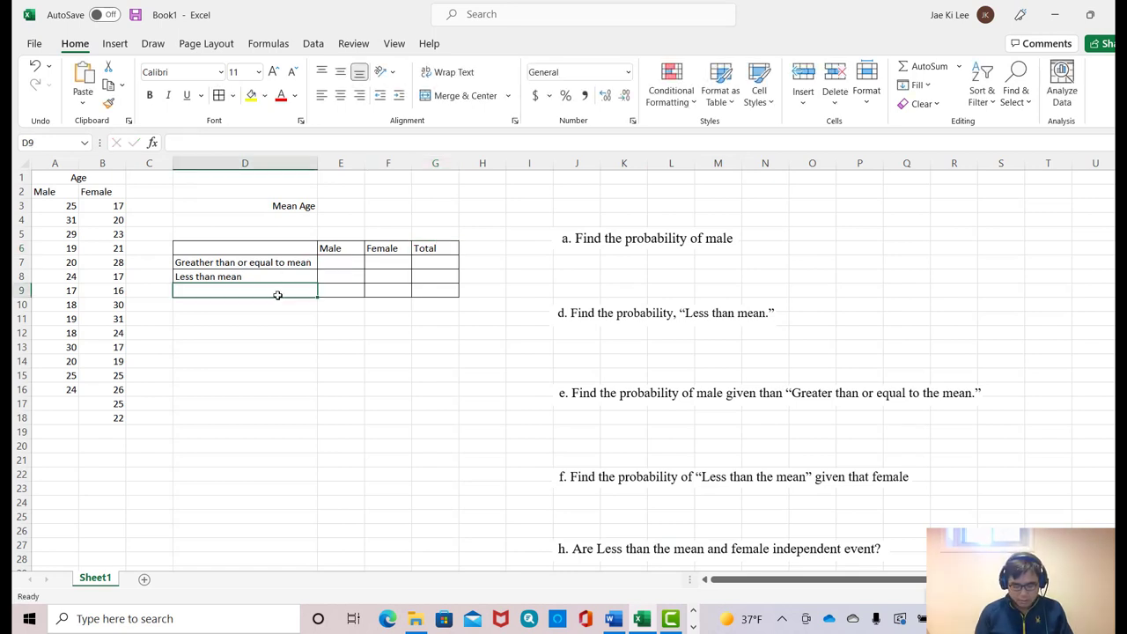
text(Total)
click(241, 361)
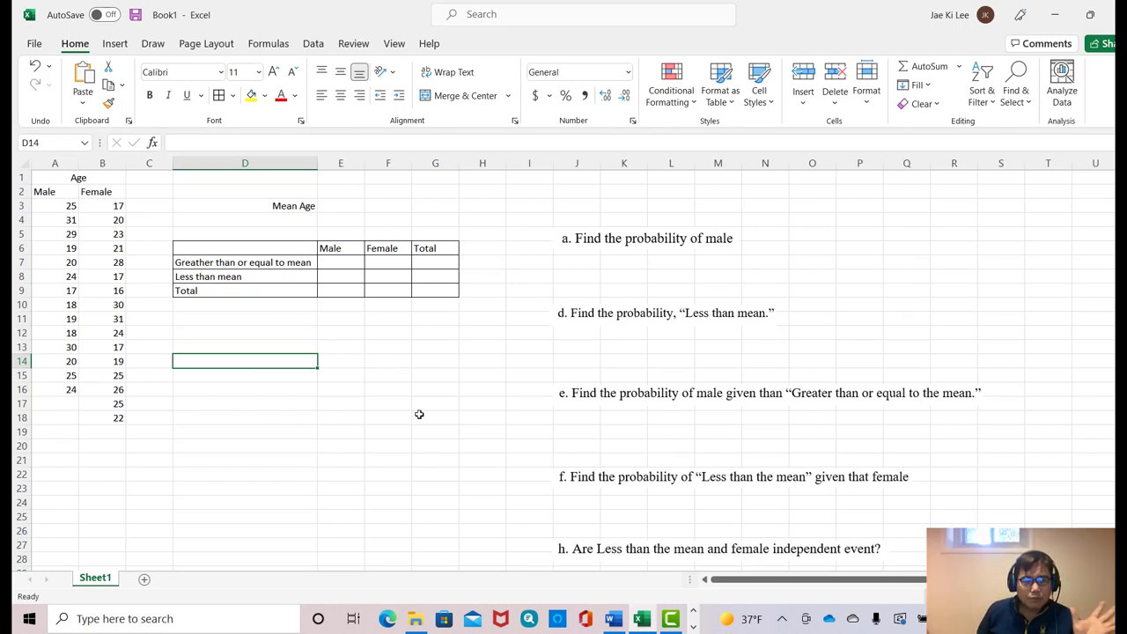
click(330, 469)
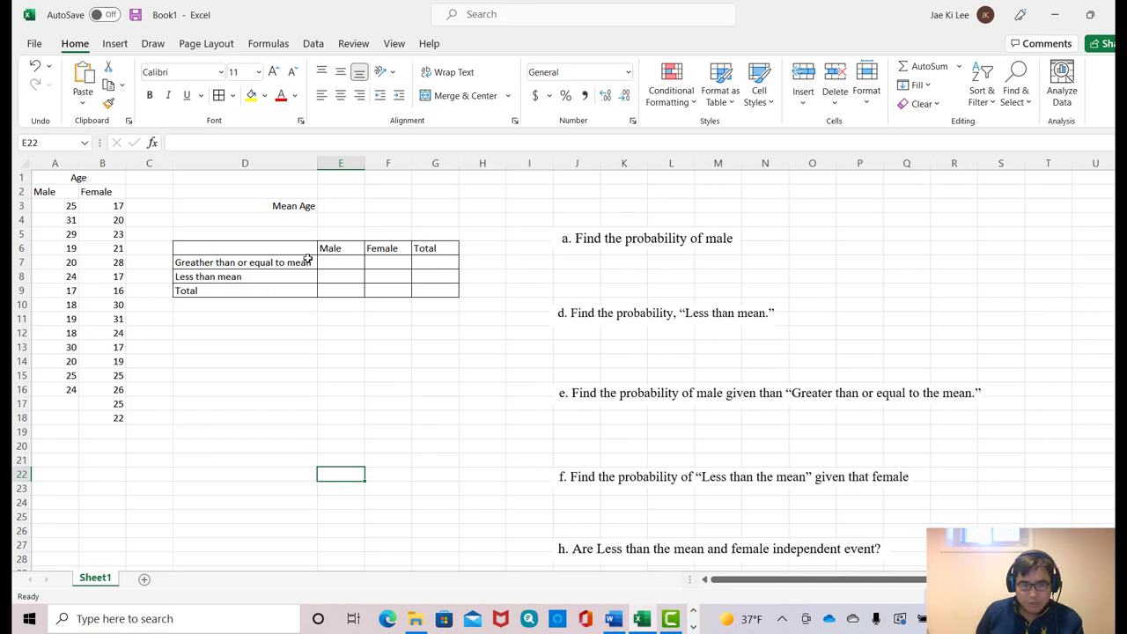
Step: Calculate the mean age in E3 from both the male and female data with =average(A3:A16,B3:B18)
click(339, 206)
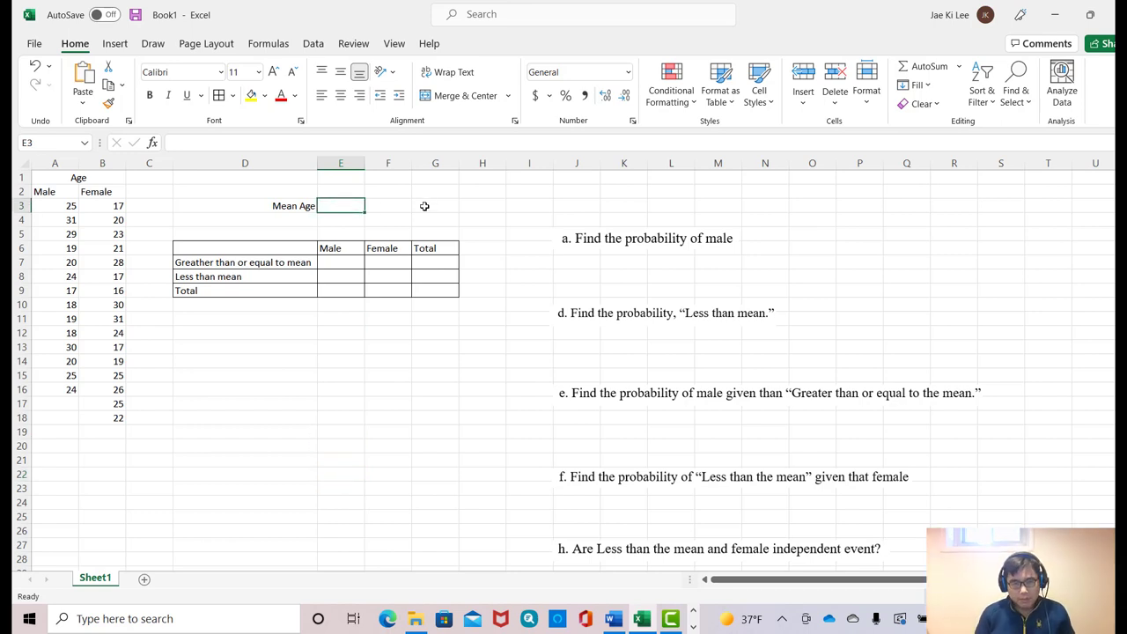
text(=)
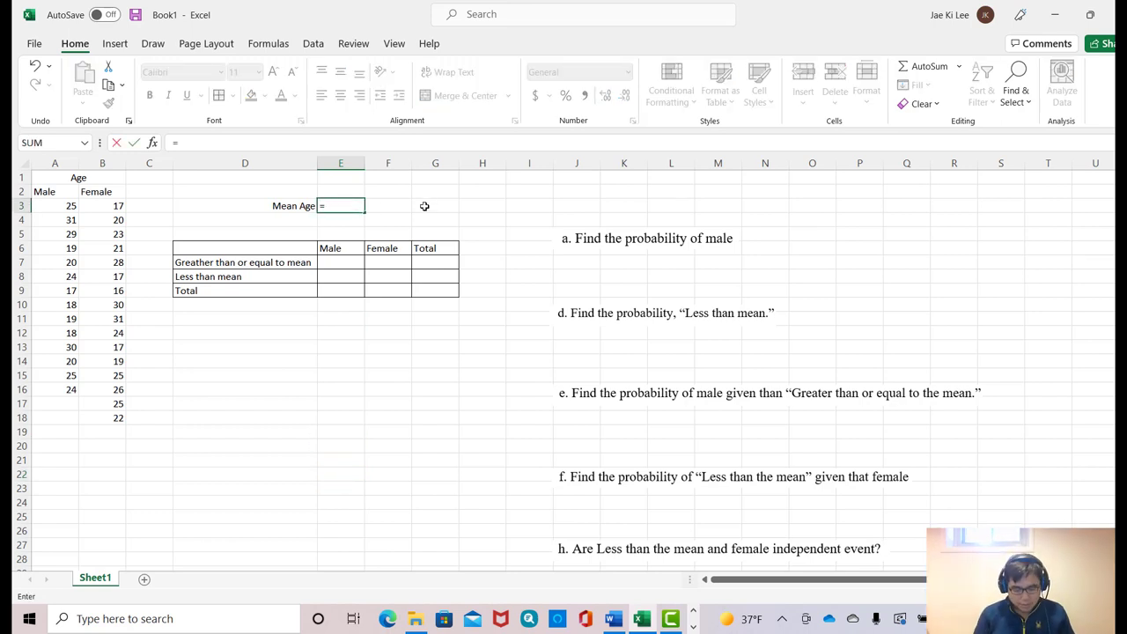
text(averat)
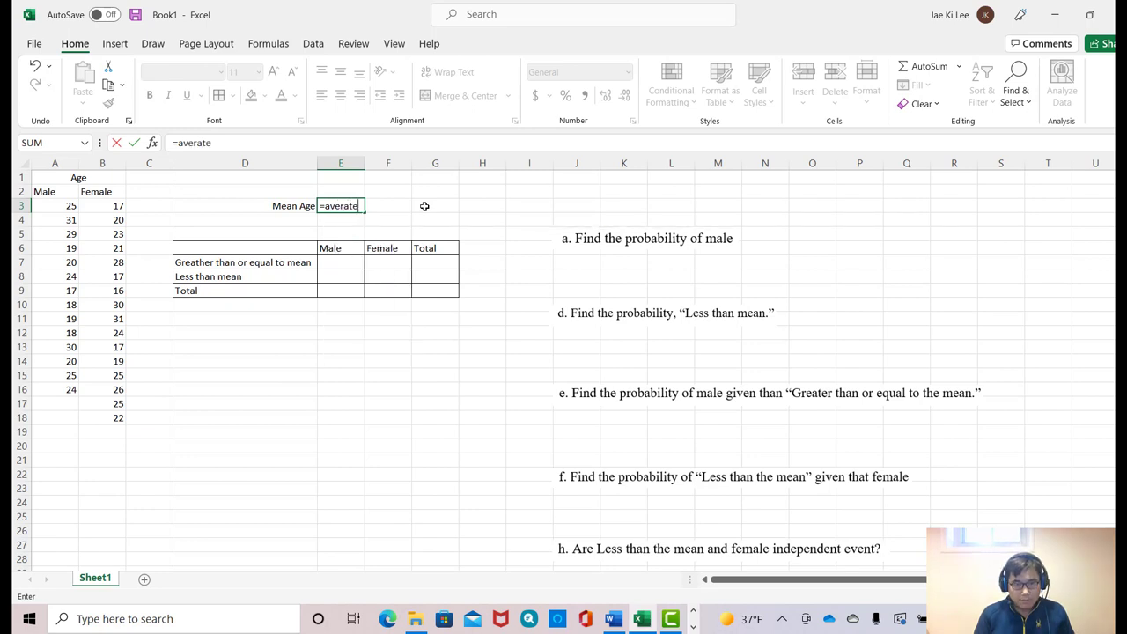
text(e)
key(BackSpace)
key(BackSpace)
text(ge)
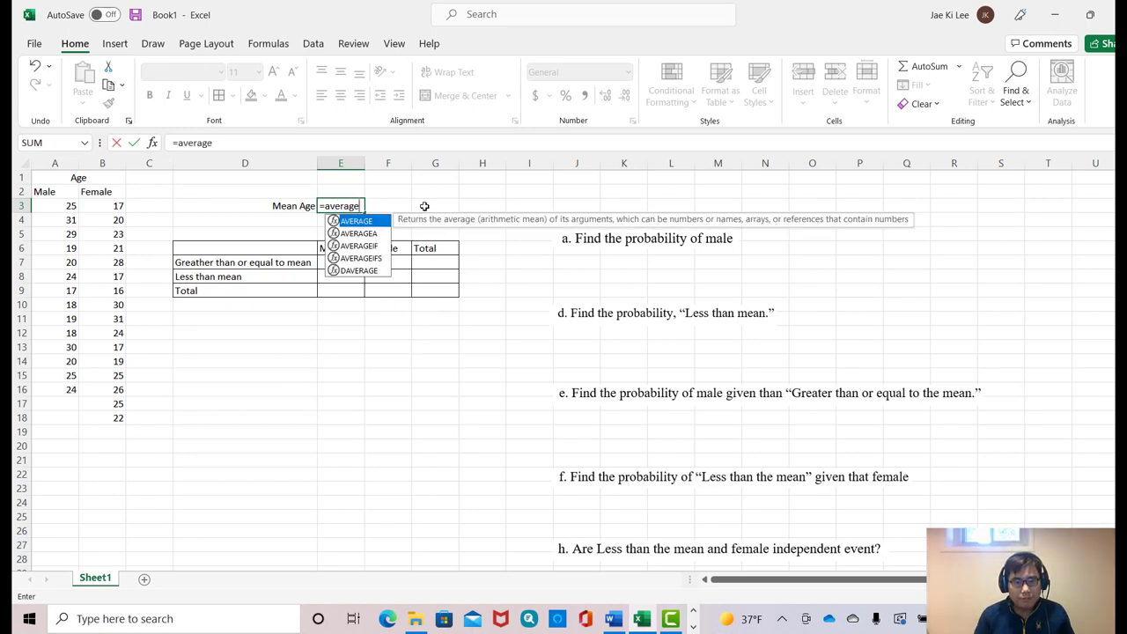
text(()
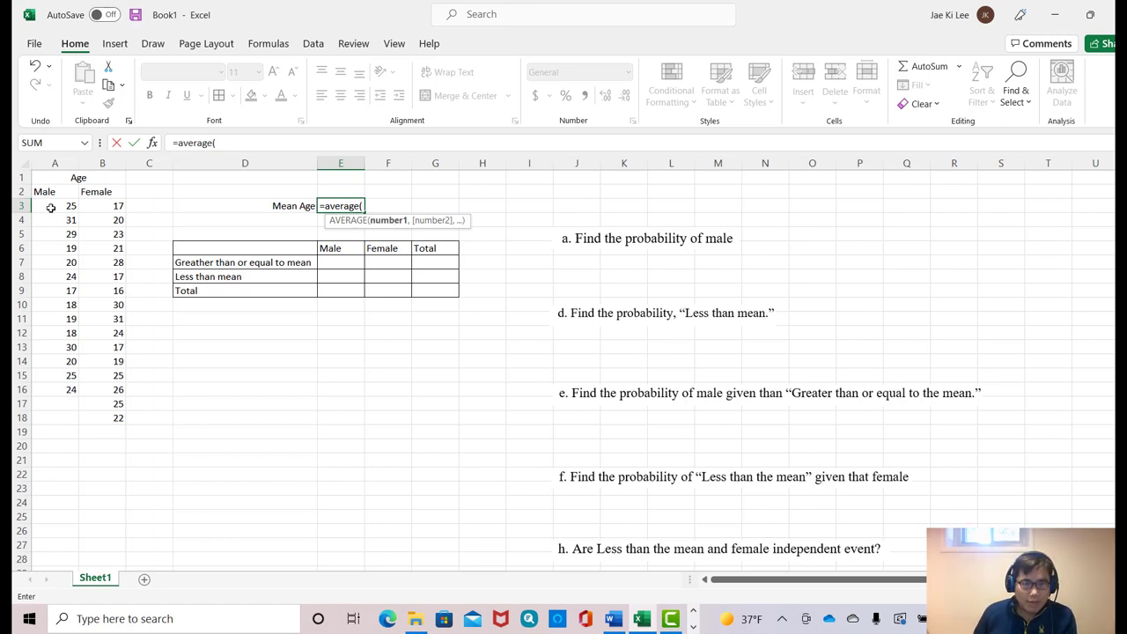
drag(54, 205, 46, 389)
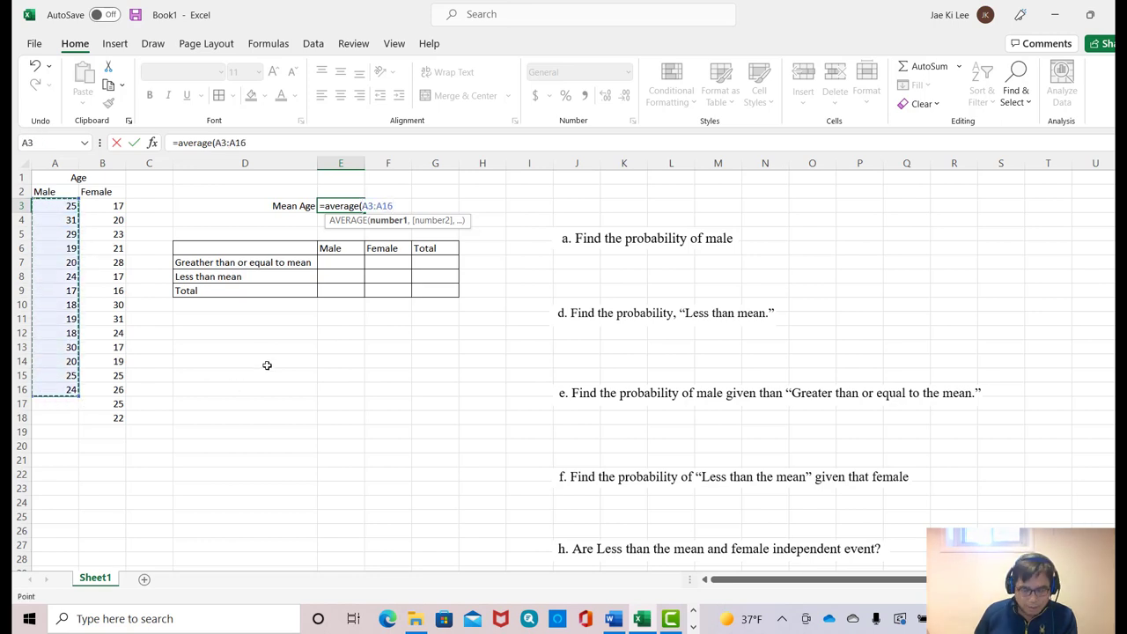
text(,)
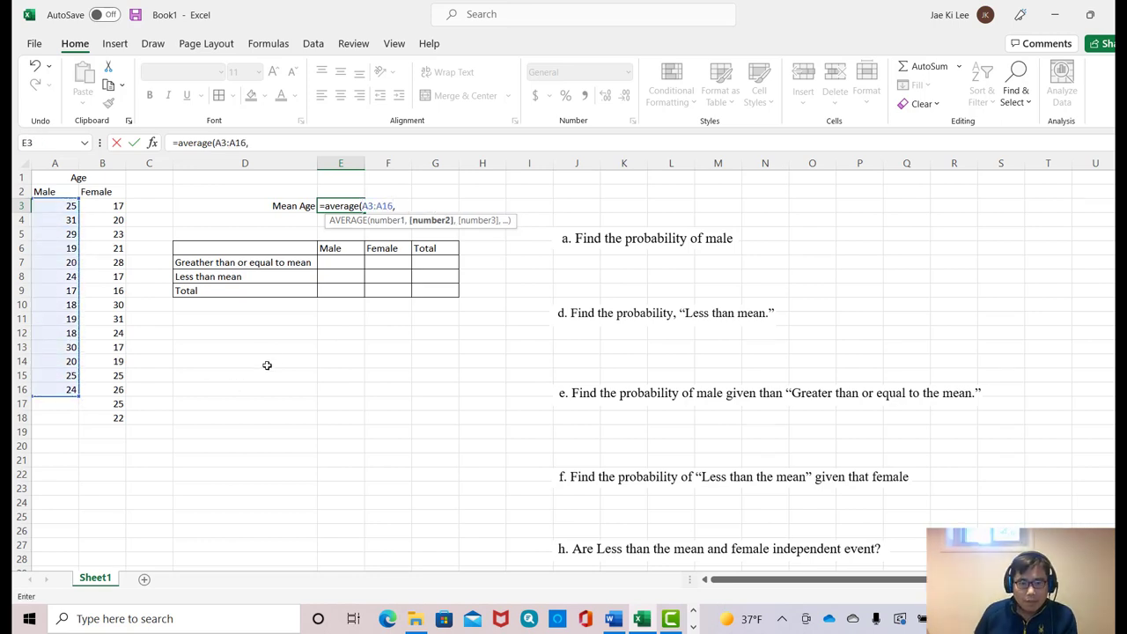
drag(116, 208, 106, 419)
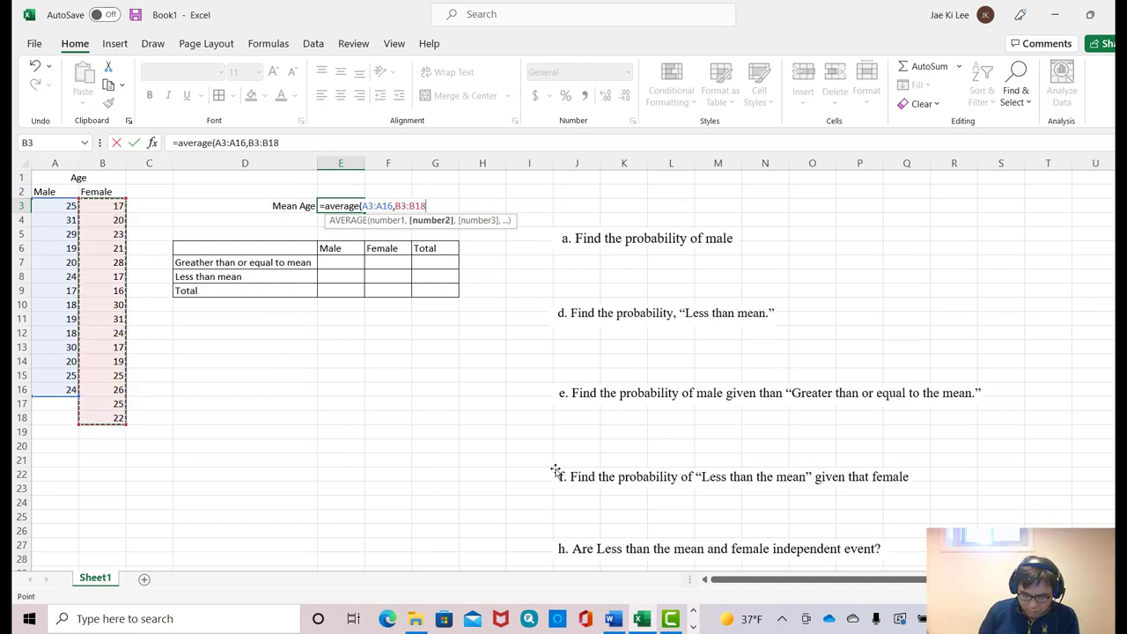
text())
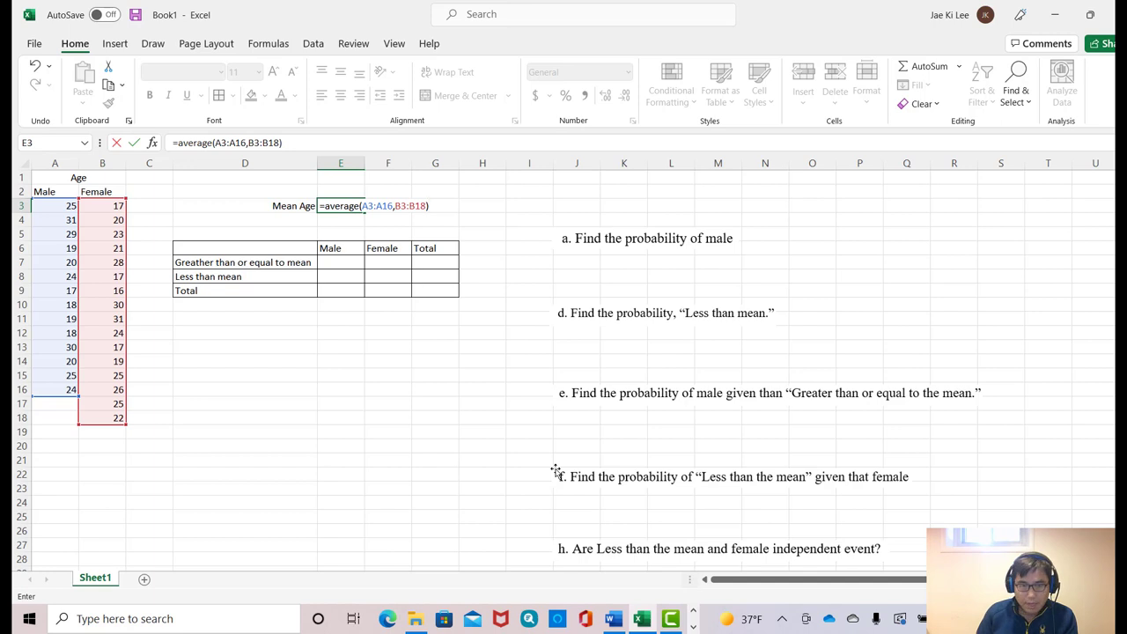
key(Return)
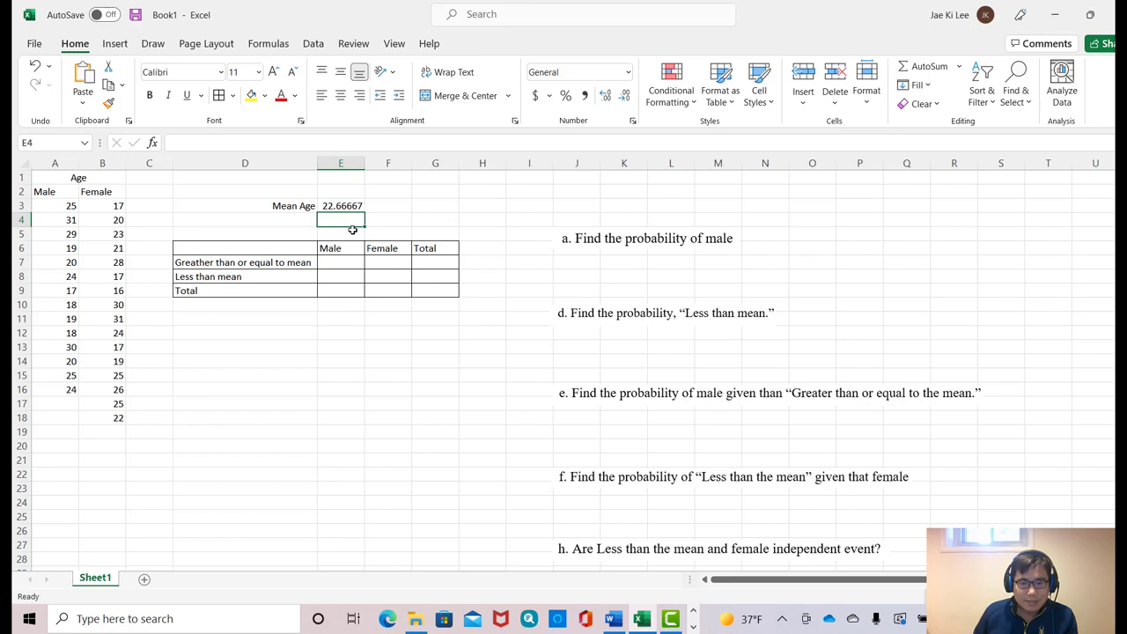
Step: Enter the rounded mean age 22.7 in F3, beside the calculated mean
click(379, 207)
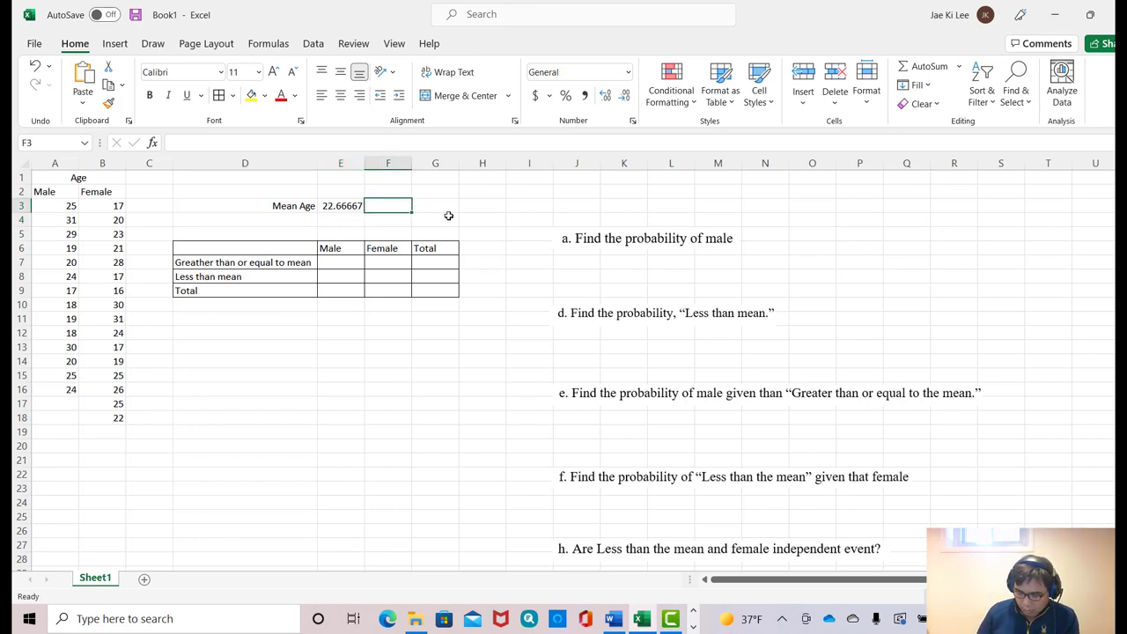
text(22.7)
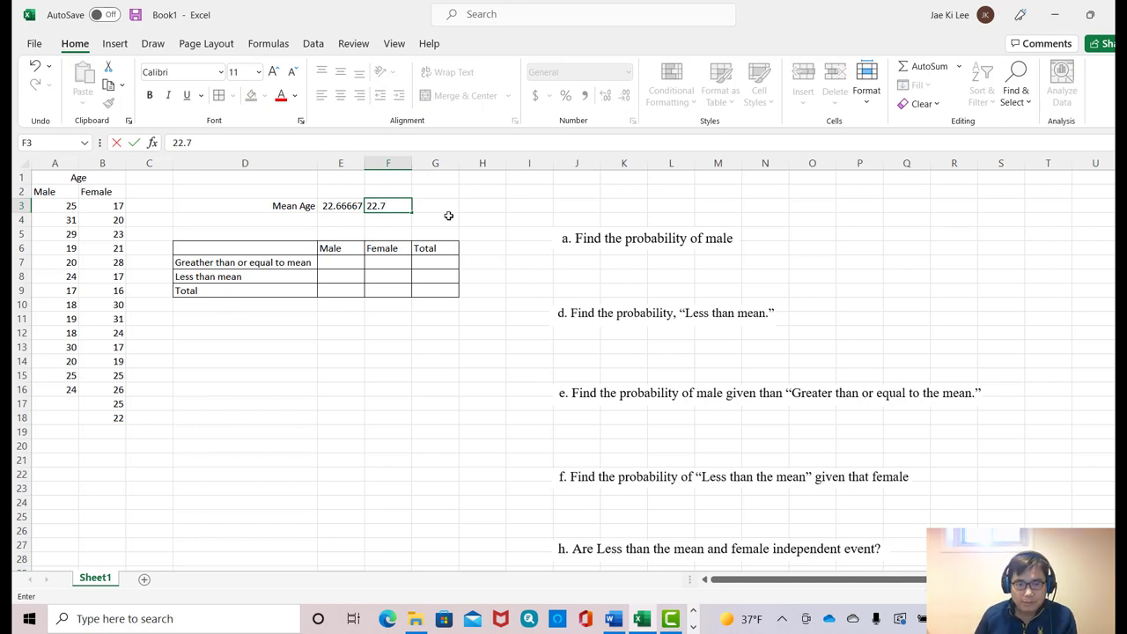
key(Return)
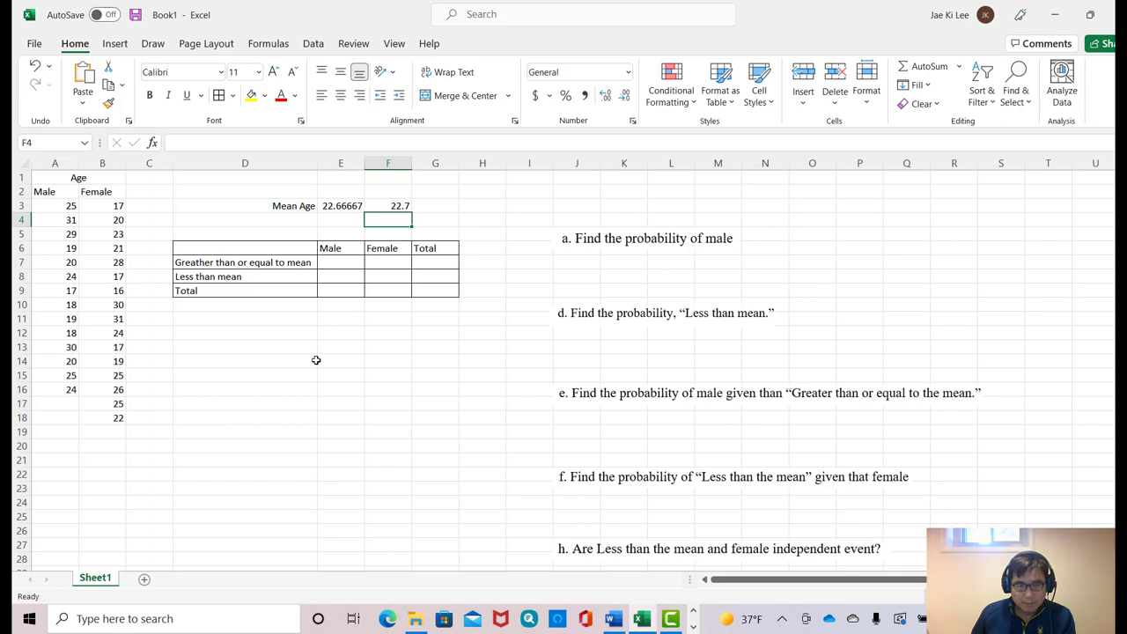
Step: Count the males at or above the mean age in E7 with =countif(A3:A16,">=22.7")
click(335, 264)
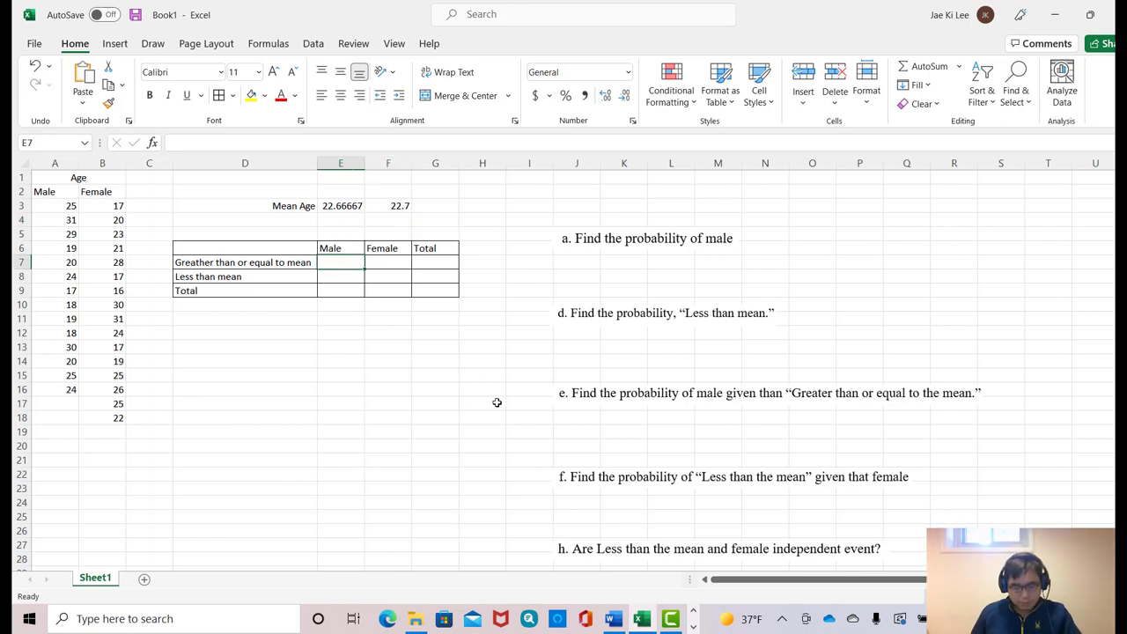
text(=)
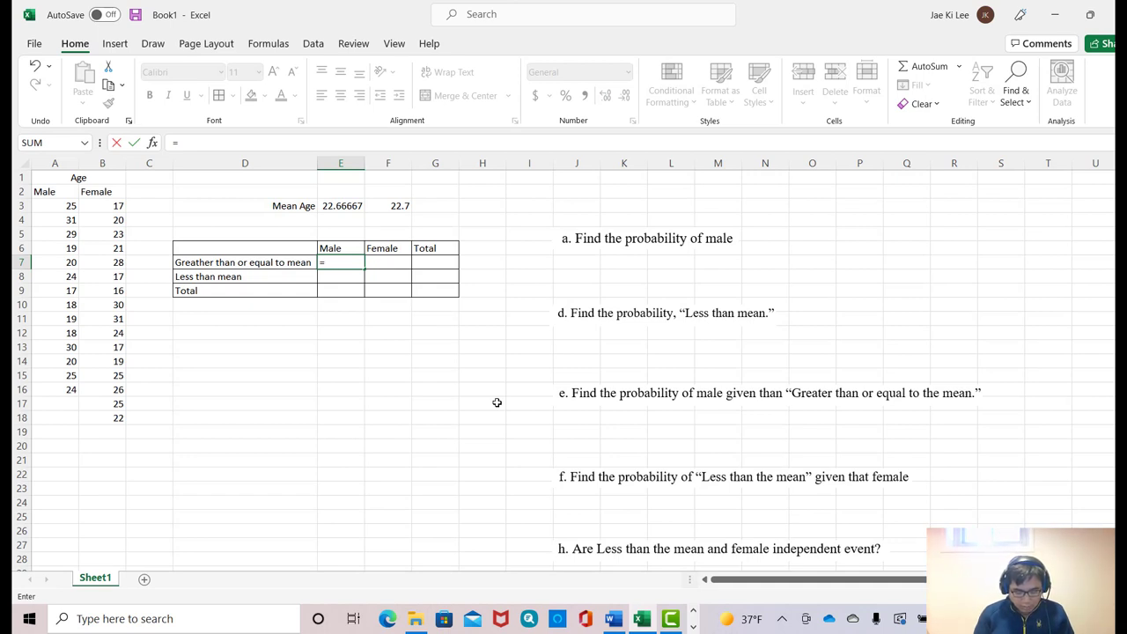
text(count)
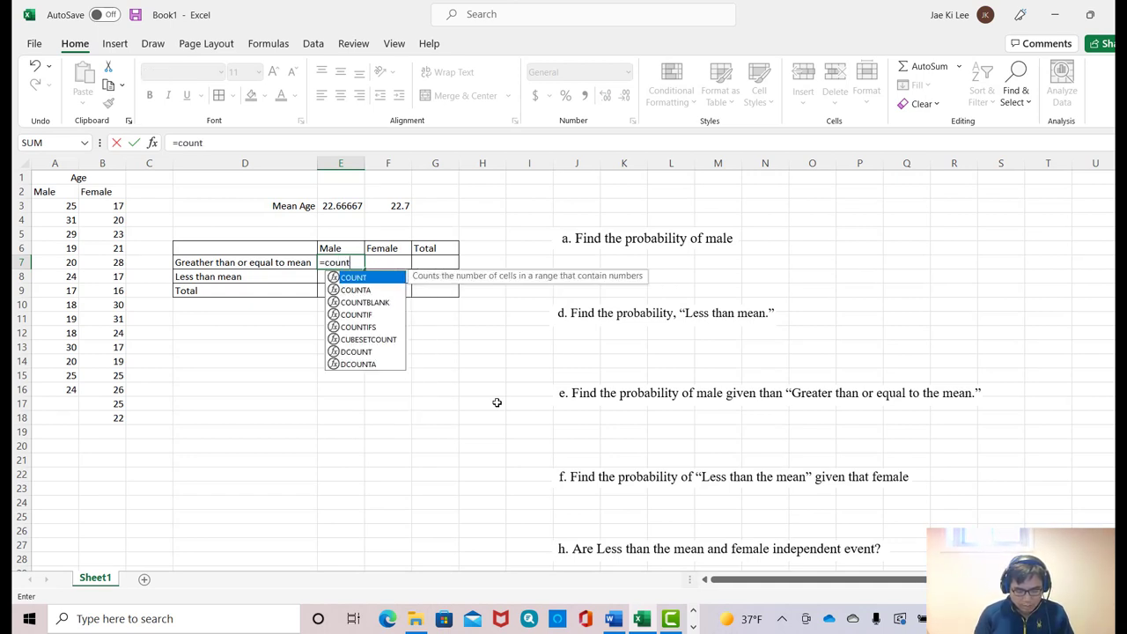
text(if)
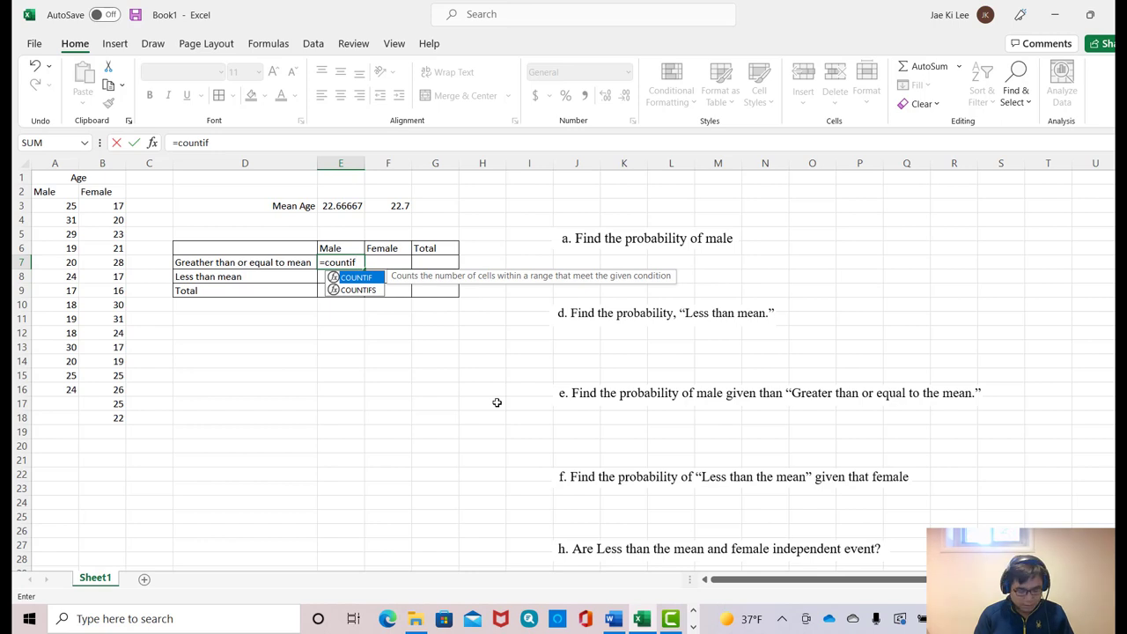
text(()
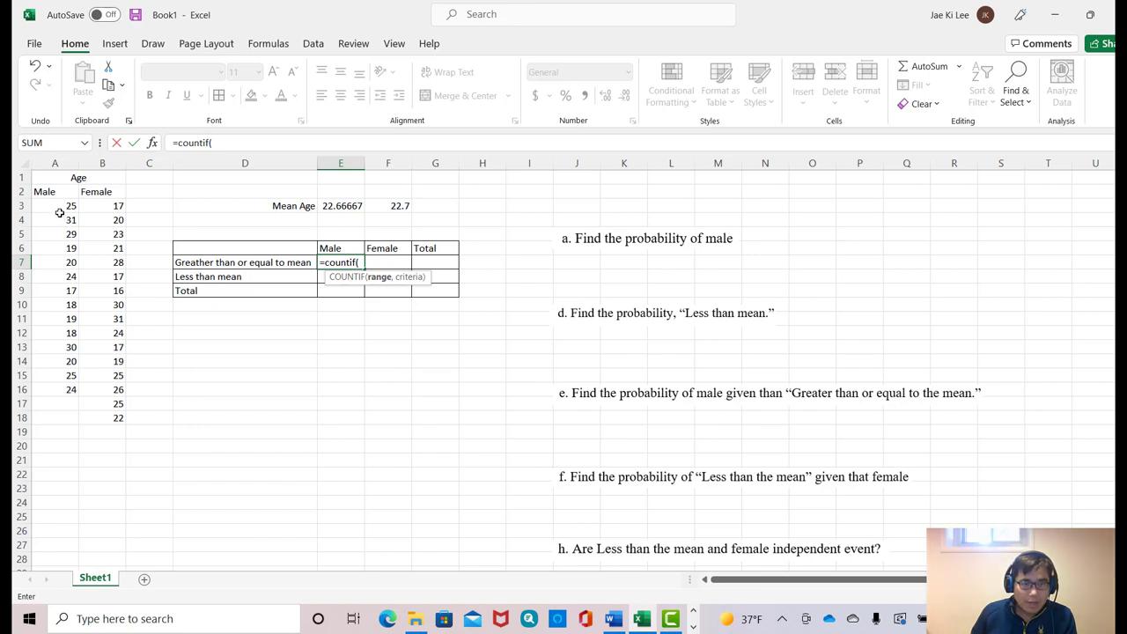
drag(55, 205, 53, 389)
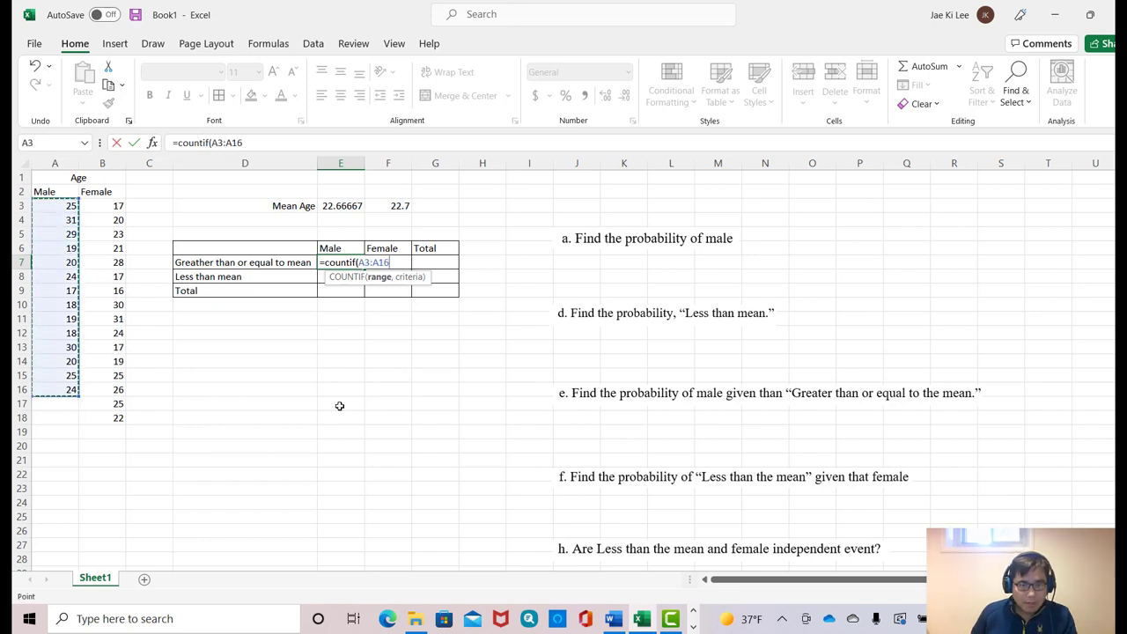
text(,">=)
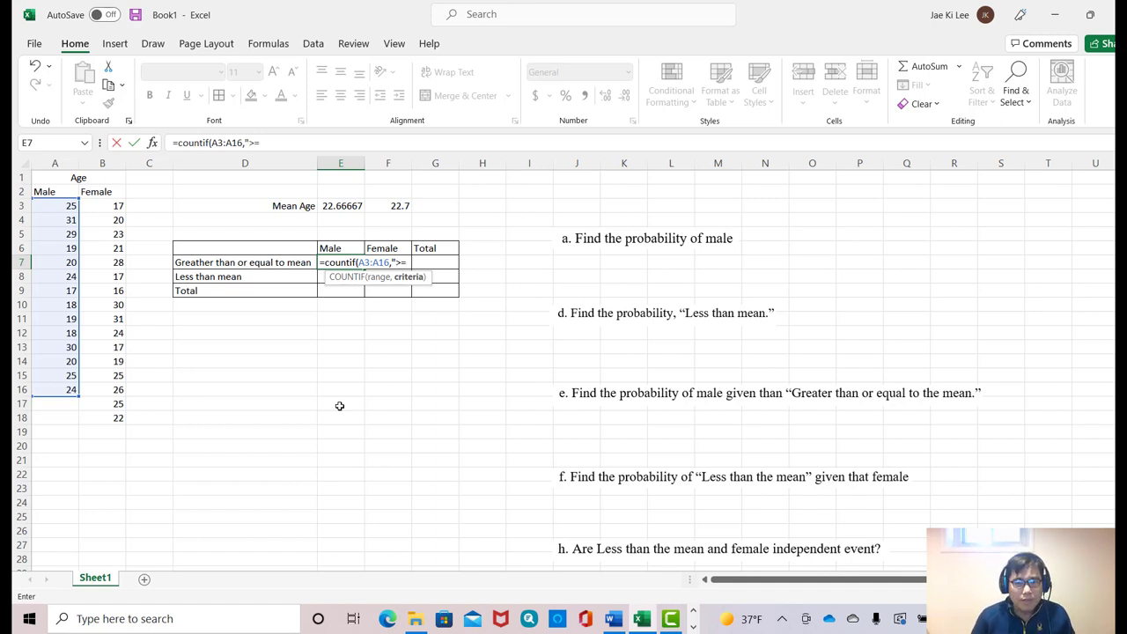
text(22.7)
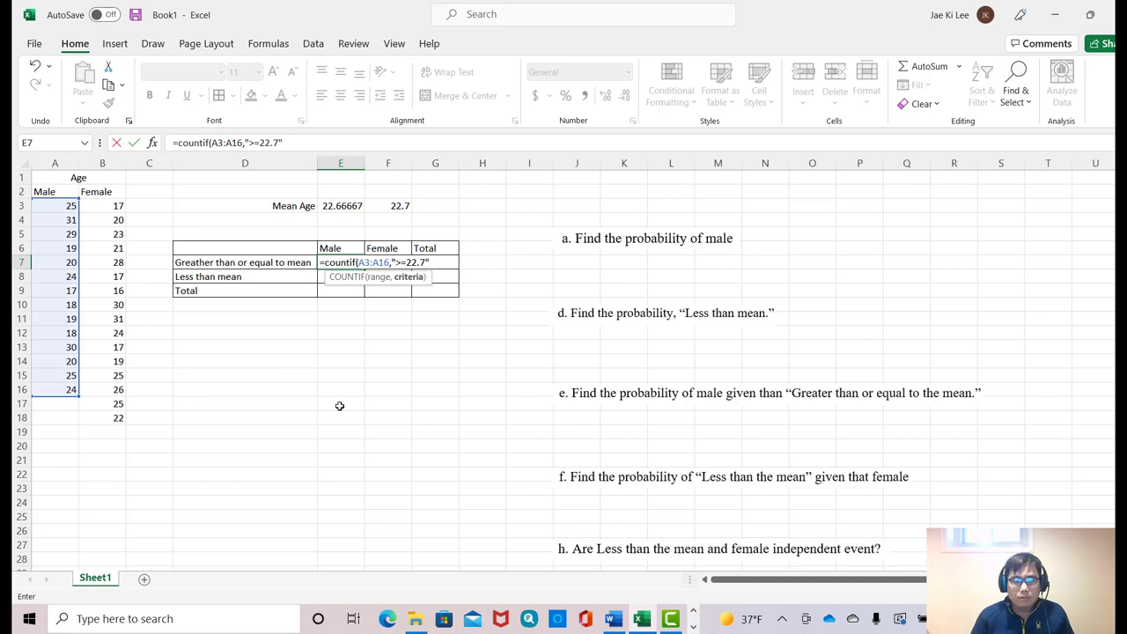
text())
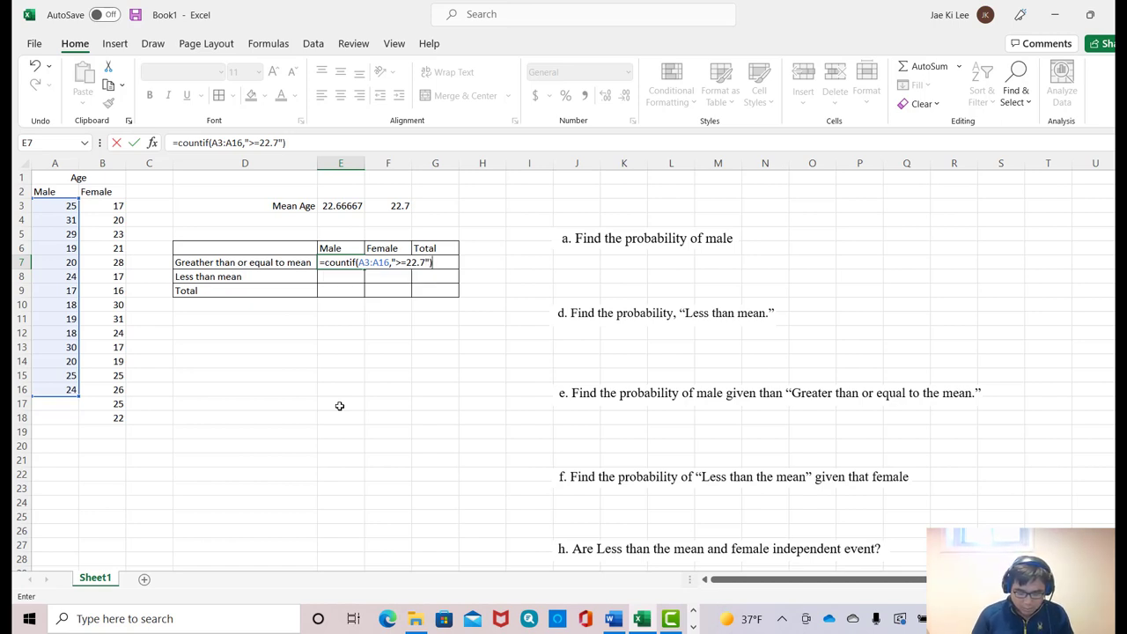
key(Return)
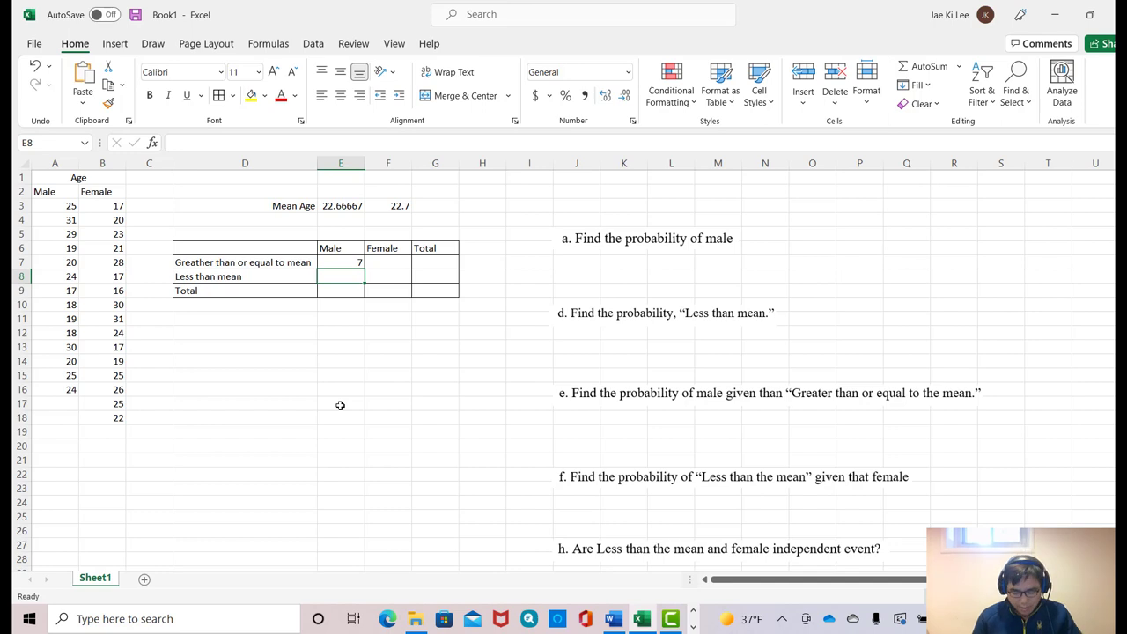
Step: Count the males below the mean age in E8 with =countif(A3:A16,"<22.7")
text(=c)
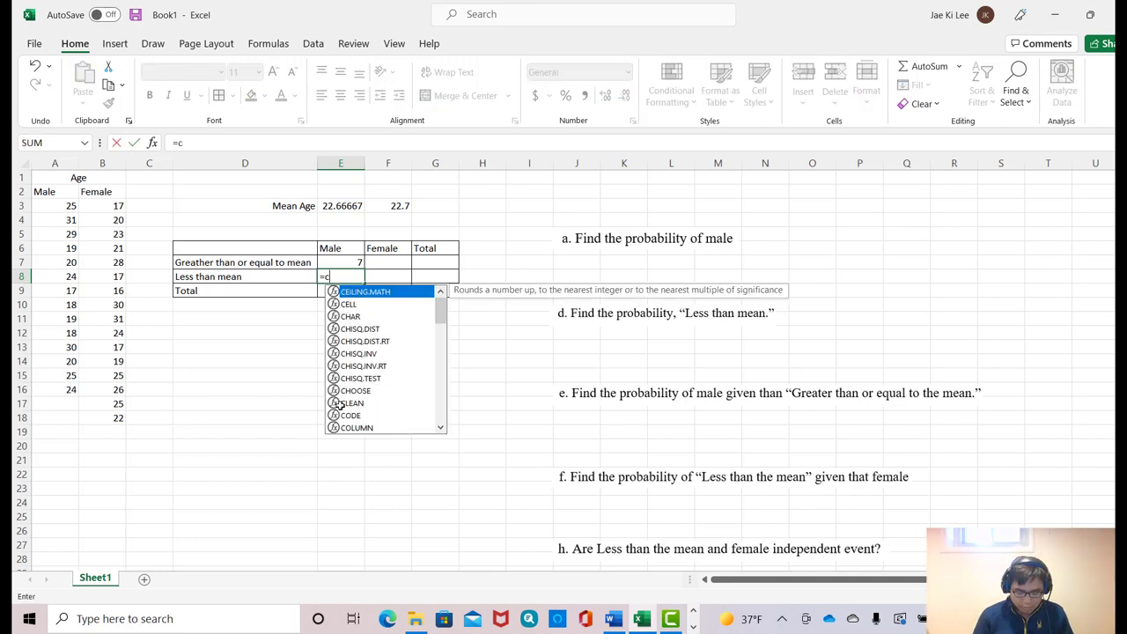
text(ountif)
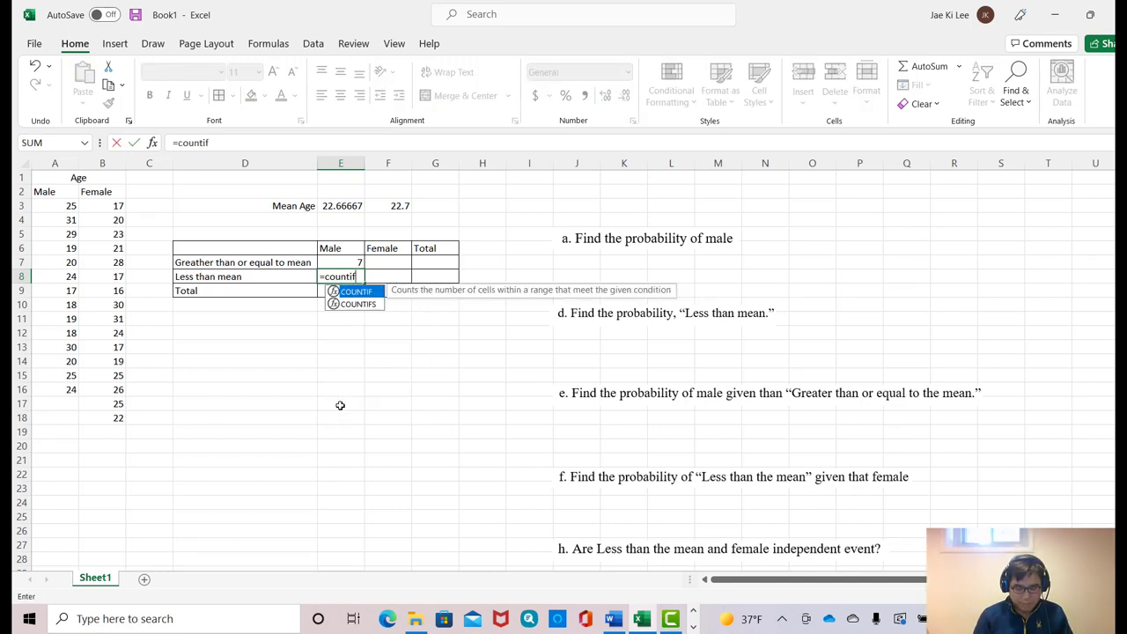
text(()
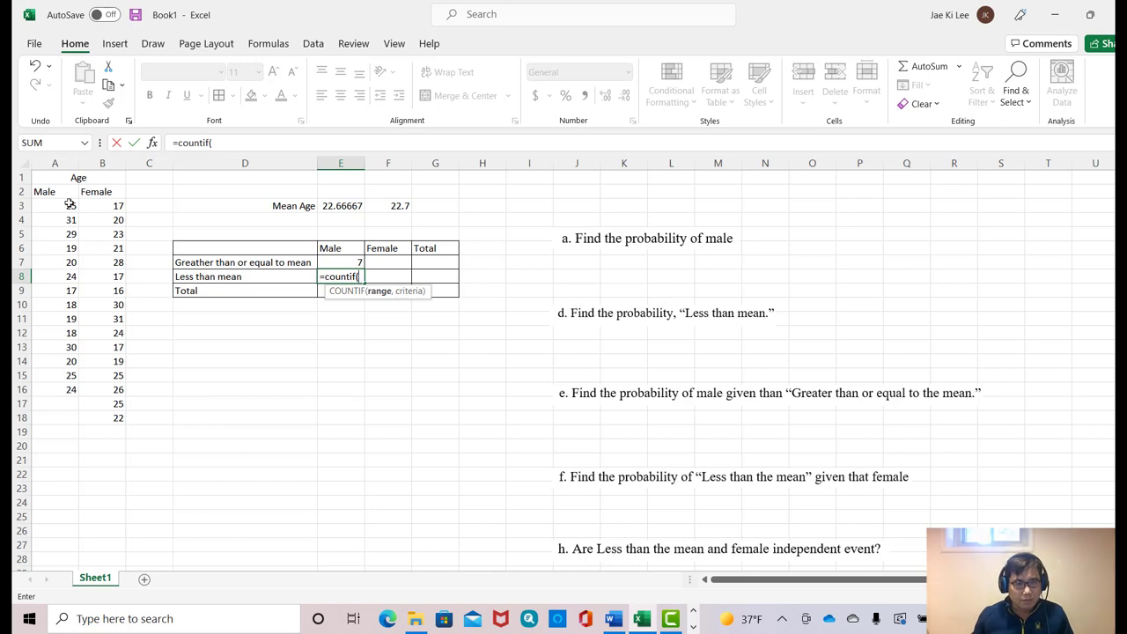
drag(70, 206, 63, 390)
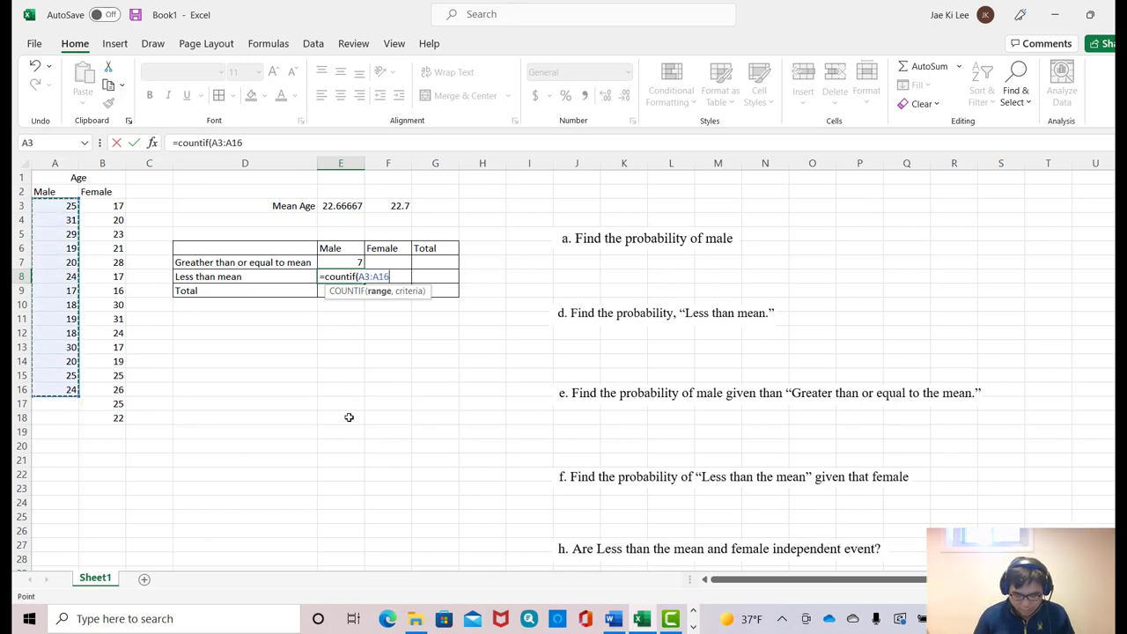
text(,)
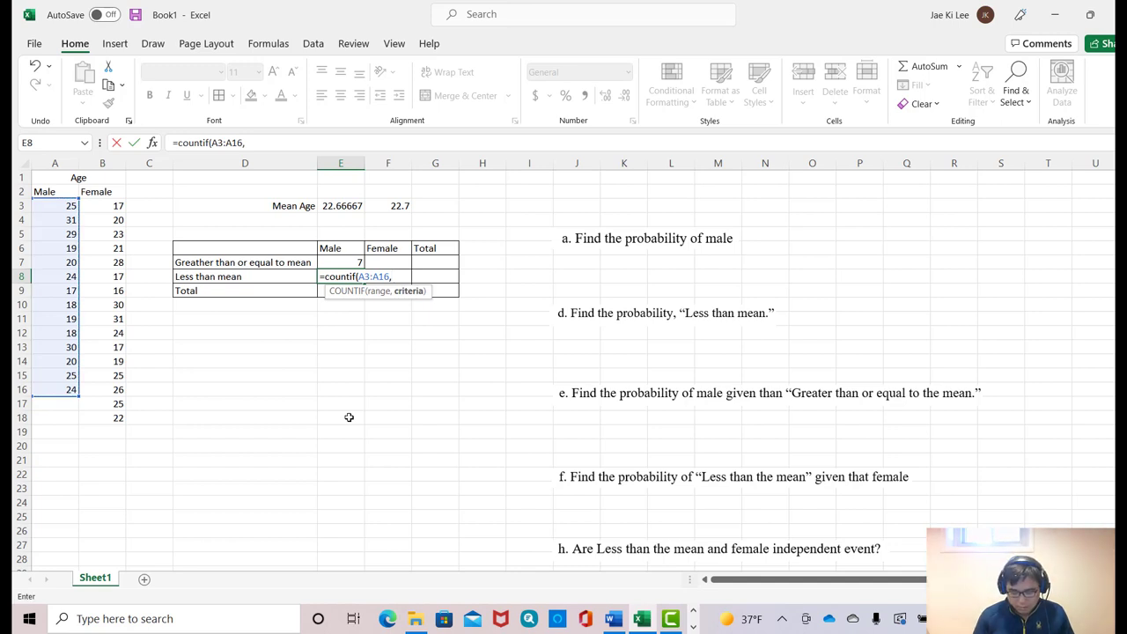
text(")
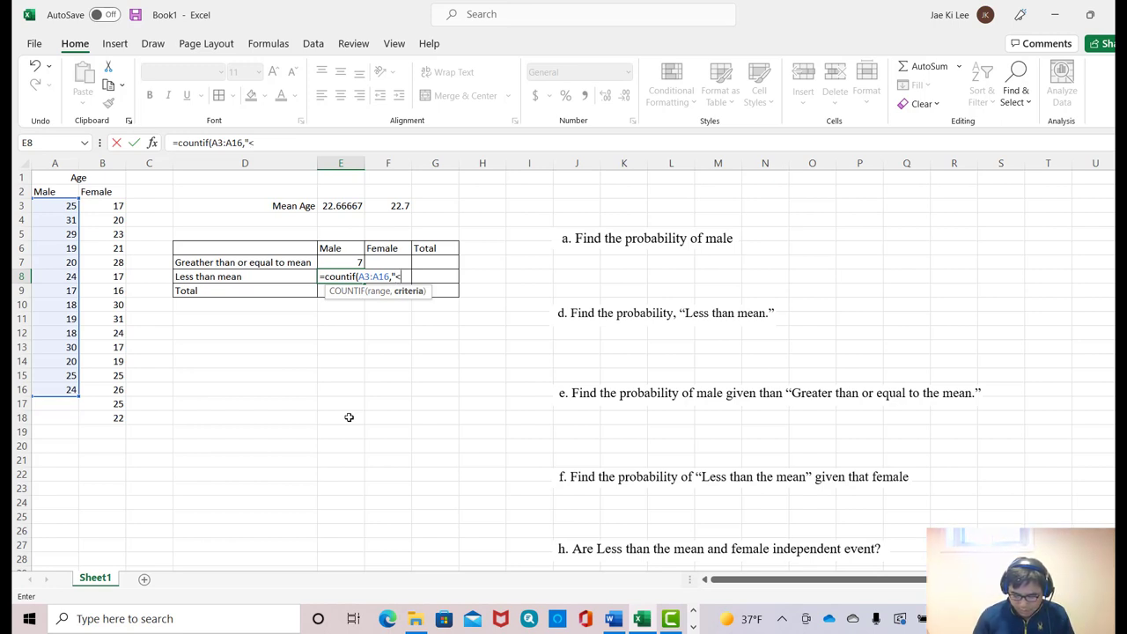
text(<22)
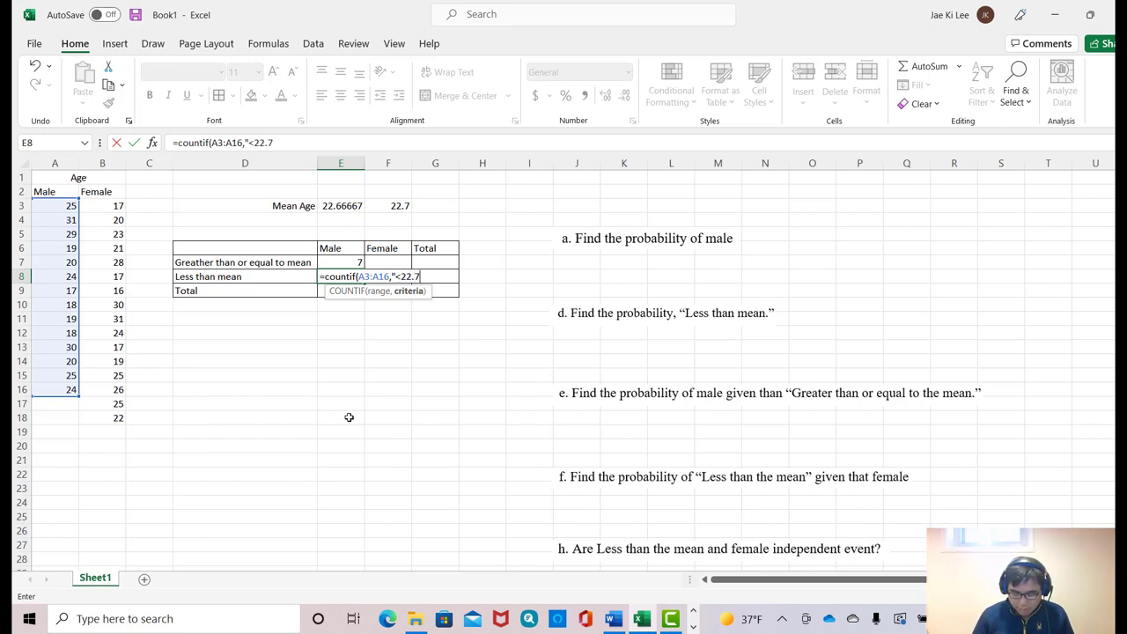
text(.7)
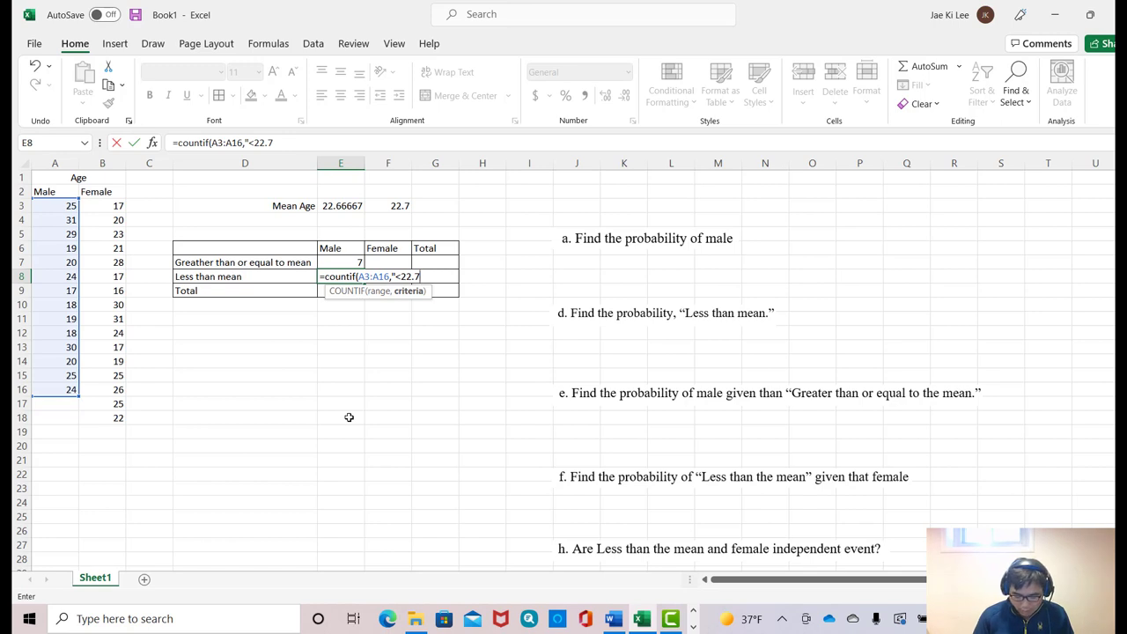
text("))
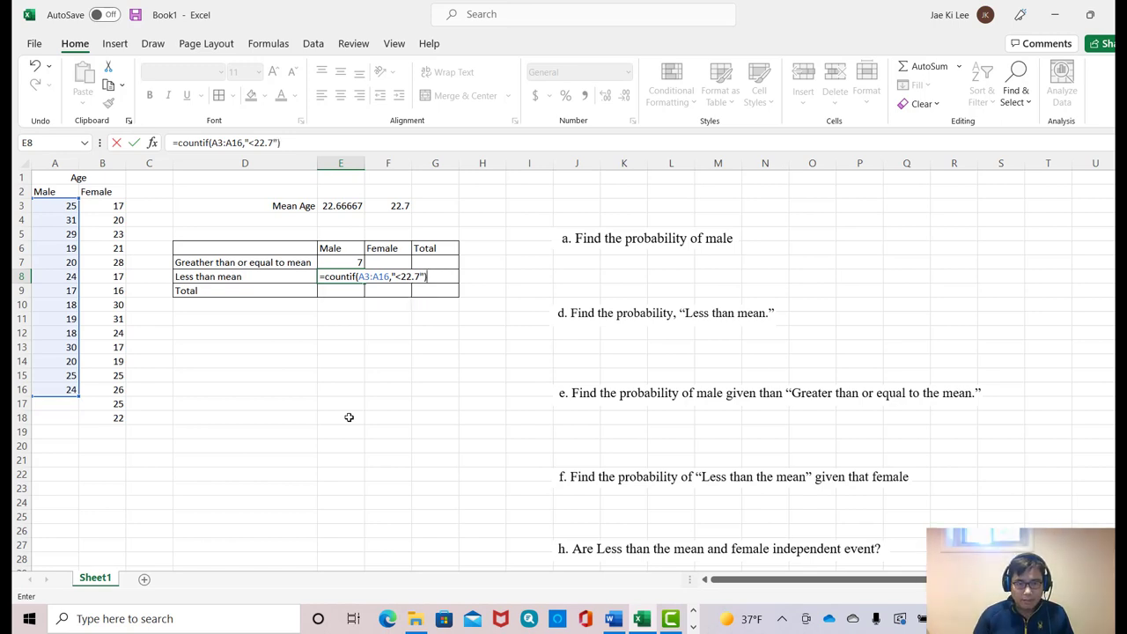
key(Return)
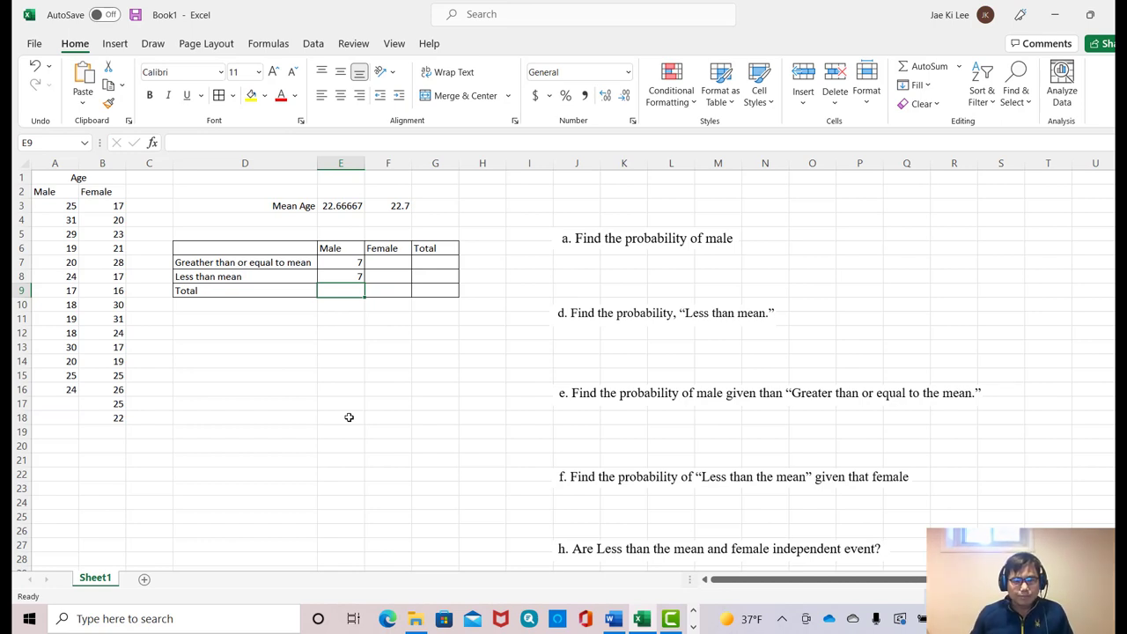
Step: Count the females at or above the mean age in F7 with =countif(B3:B18,">=22.7")
click(383, 260)
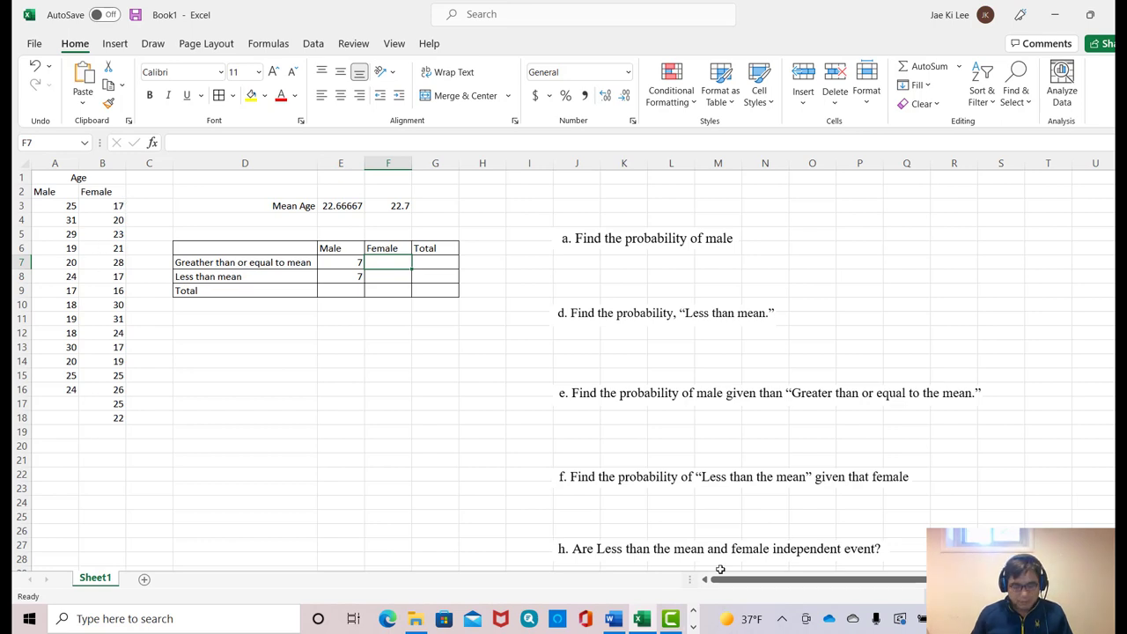
text(=countif)
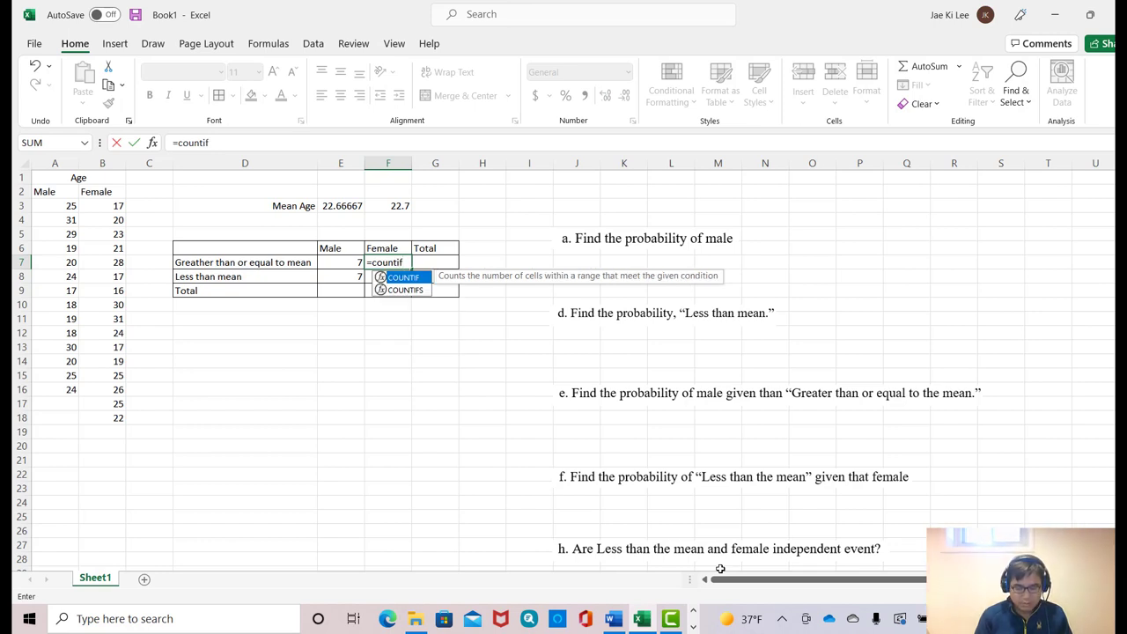
text(()
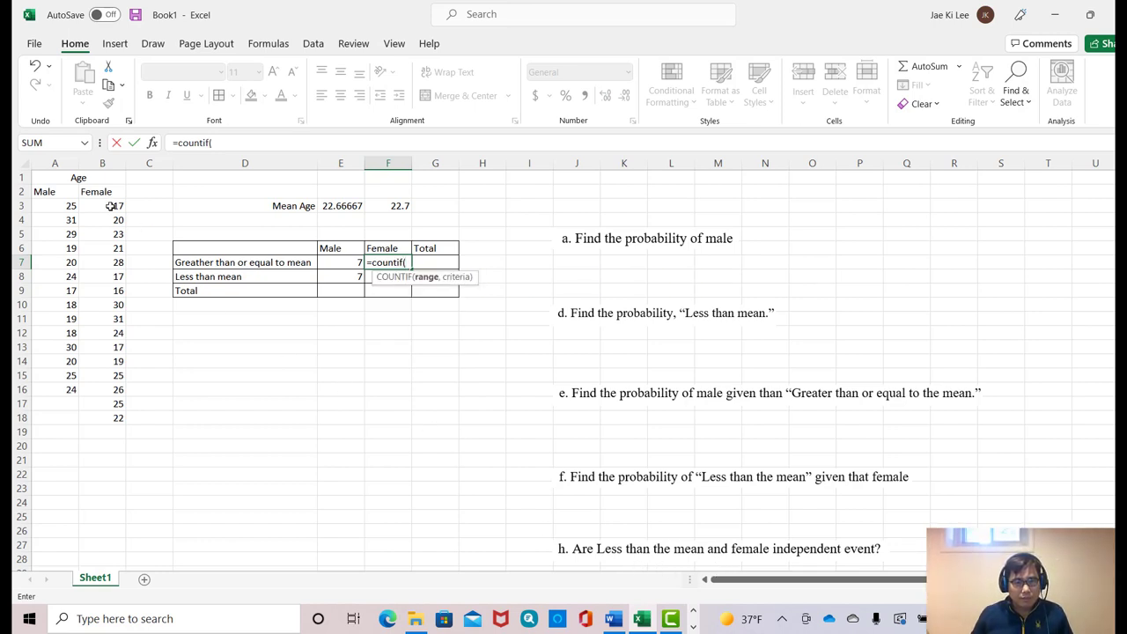
drag(111, 206, 111, 419)
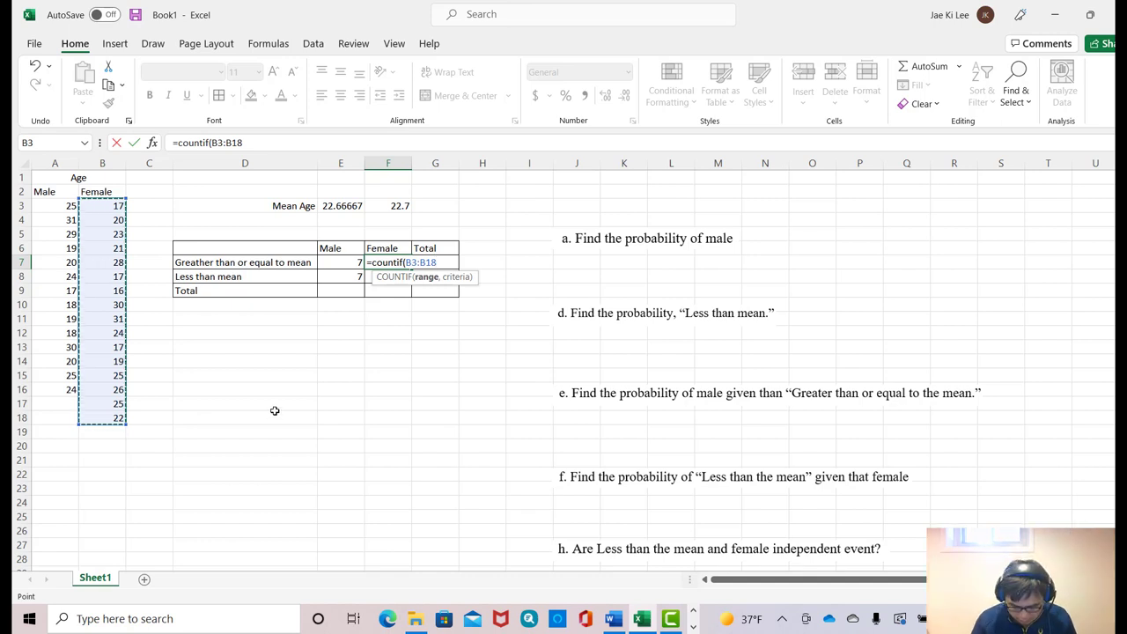
text(,">=22)
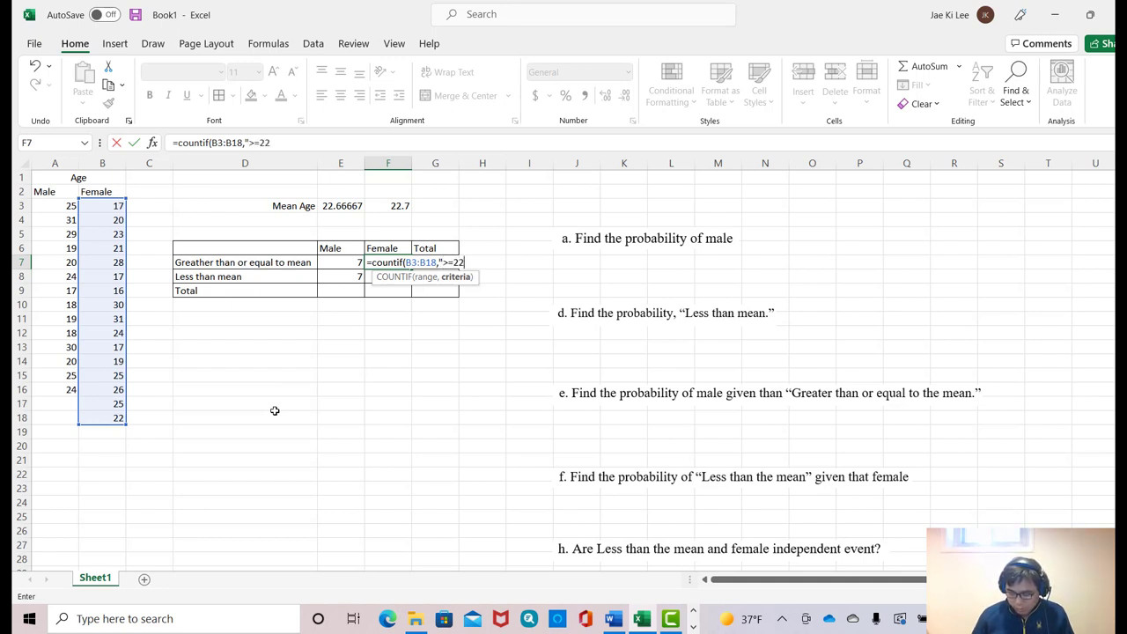
text(.7")
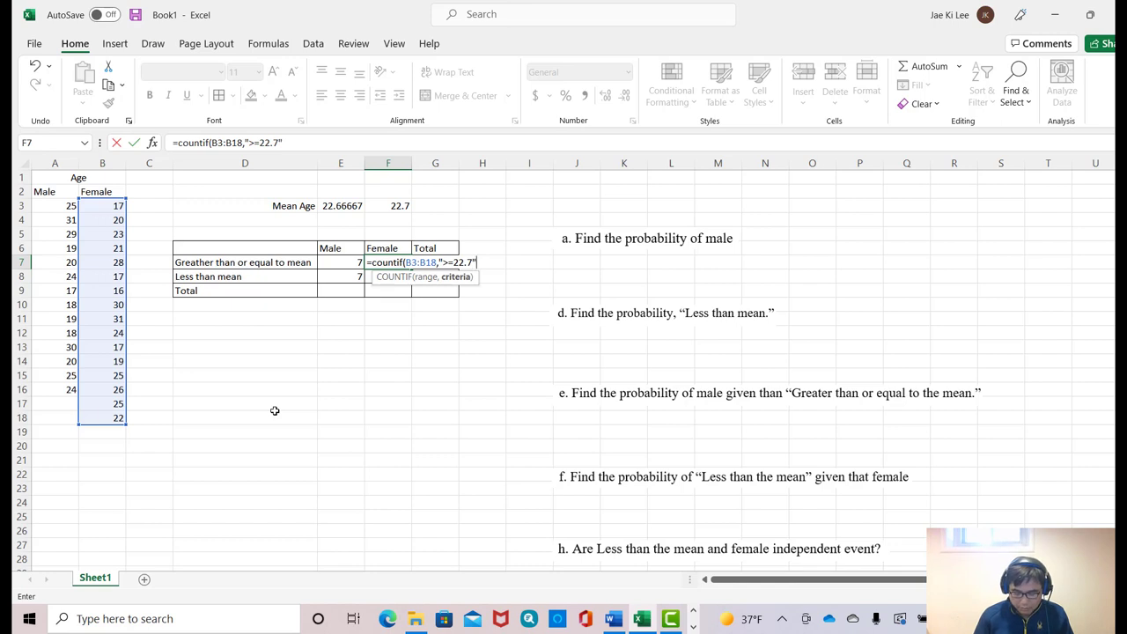
text())
key(Return)
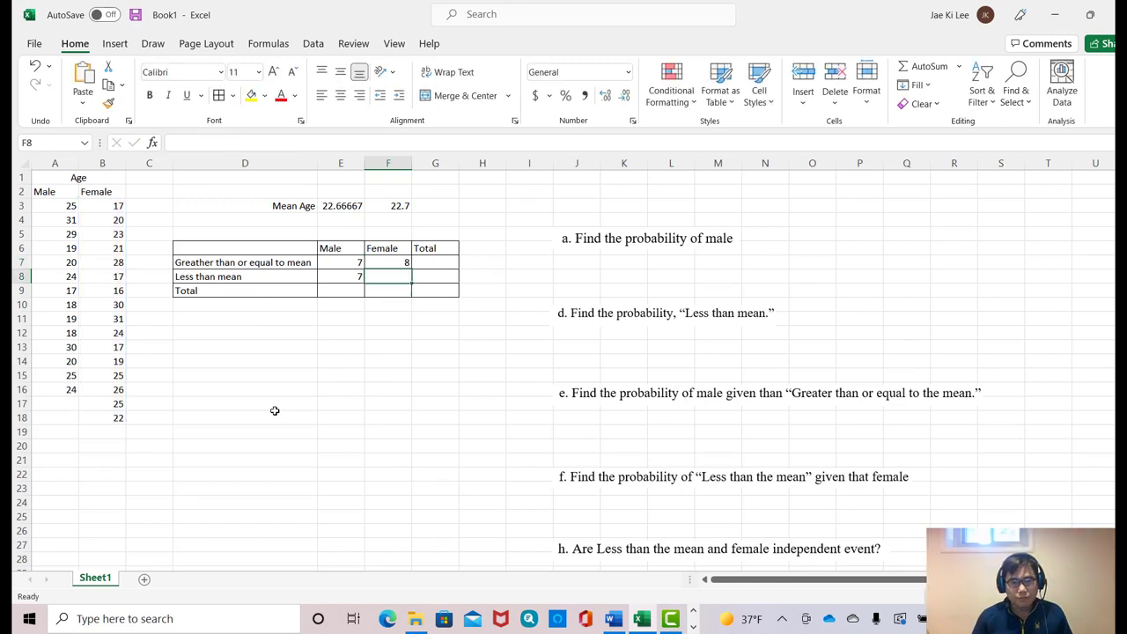
Step: Count the females below the mean age in F8 with =countif(B3:B18,"<22.7")
text(=)
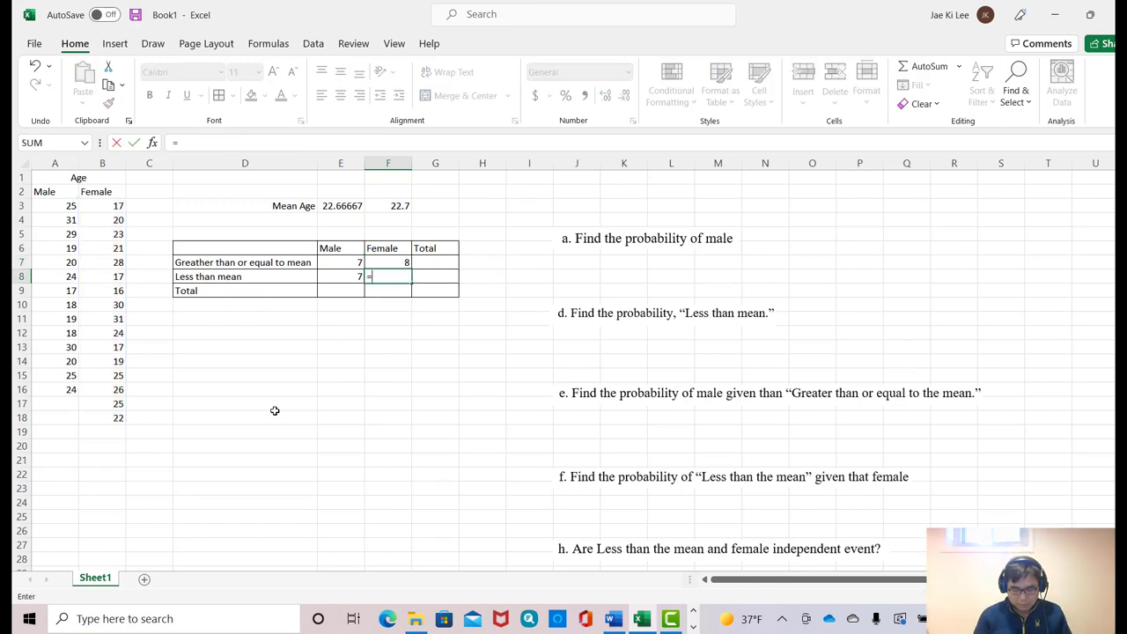
text(countif()
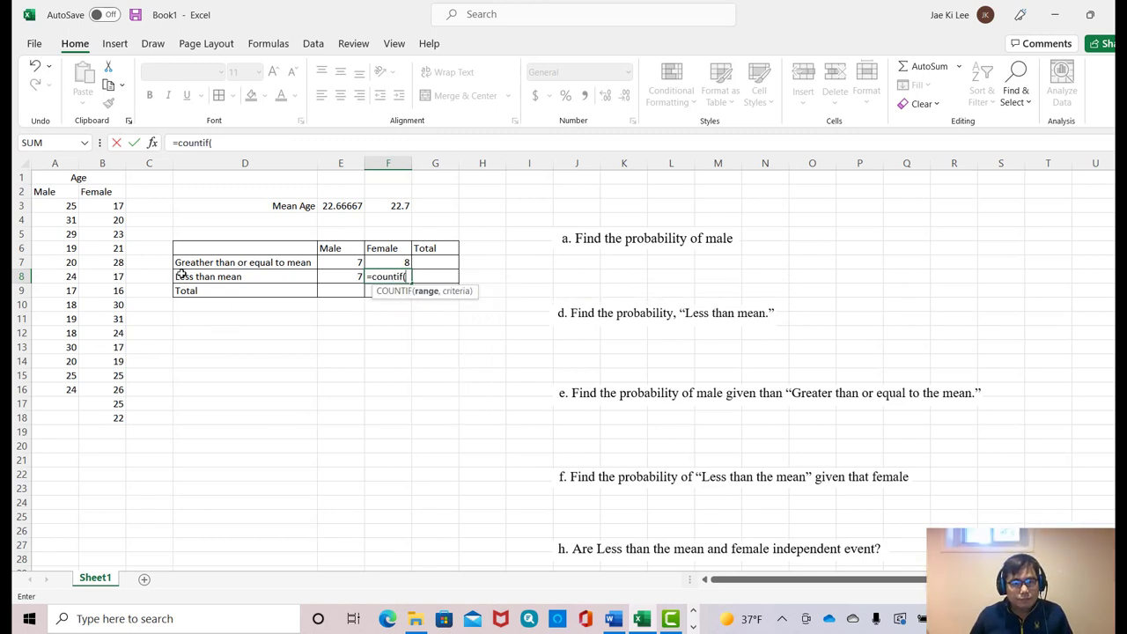
click(108, 211)
drag(108, 211, 97, 418)
text(,)
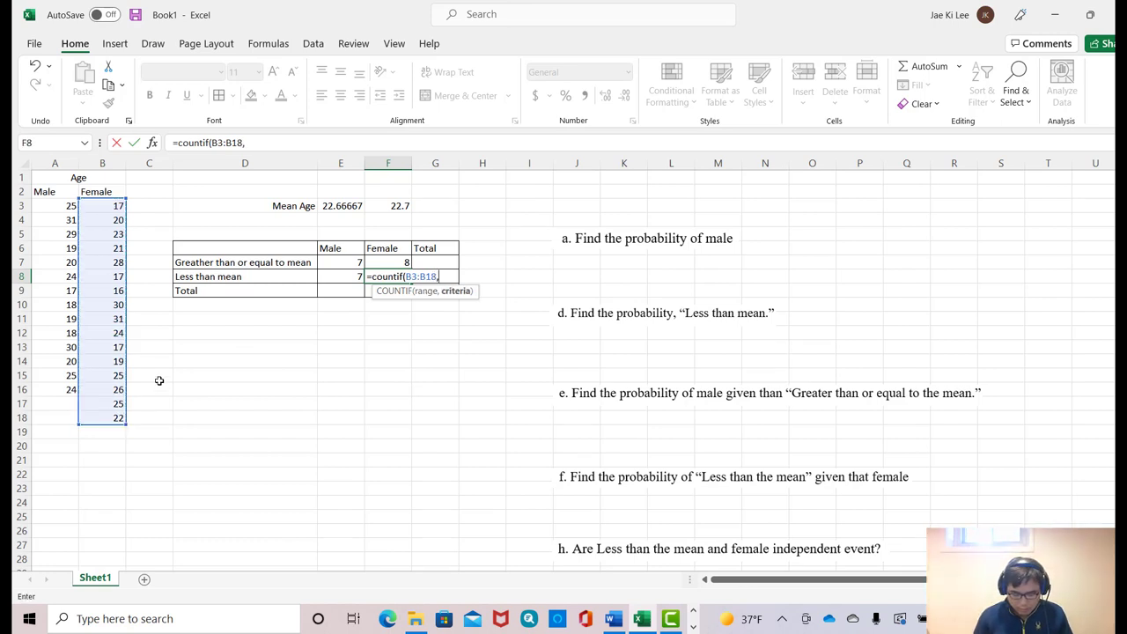
text("<22.)
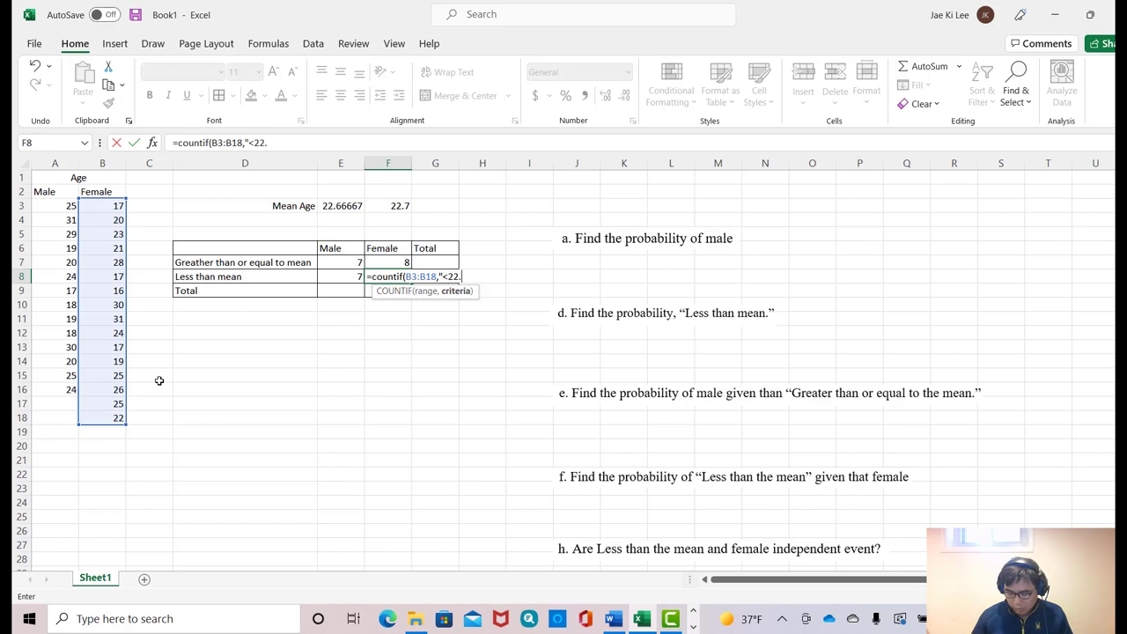
text(7"))
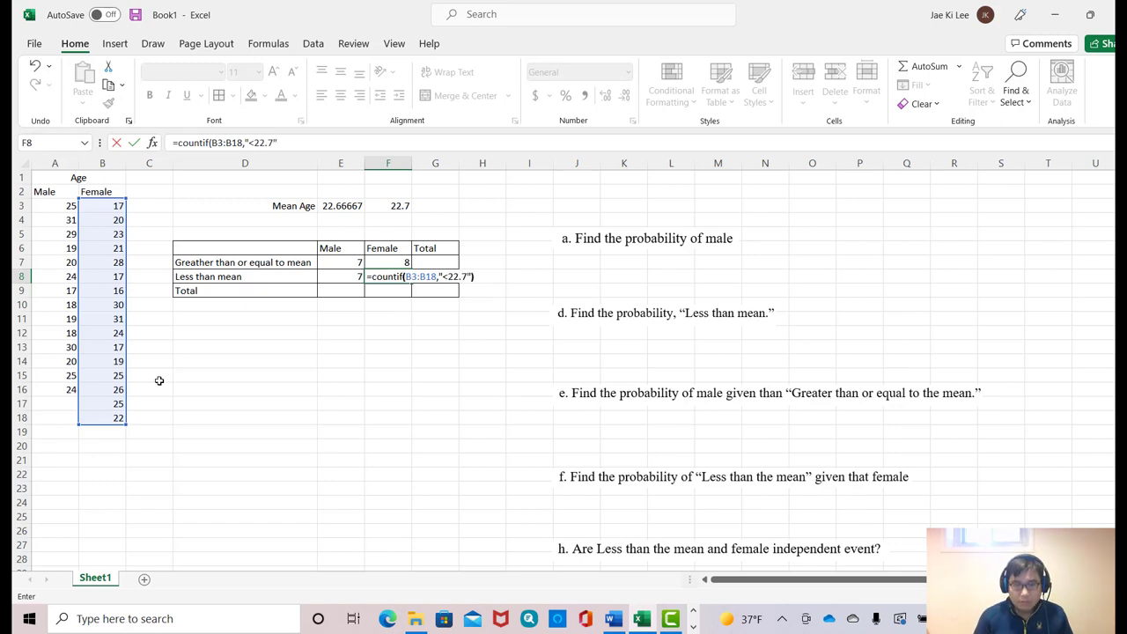
key(Return)
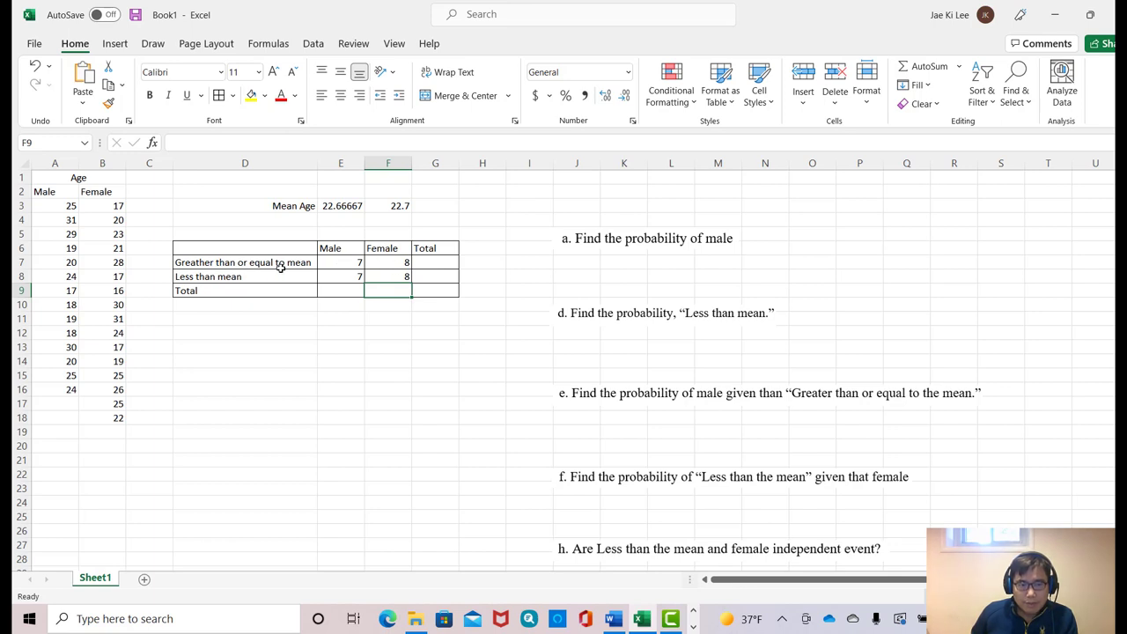
Step: Total the "Greather than or equal to mean" row in G7 with =SUM(E7:F7) and fill the formula down to G8
click(428, 262)
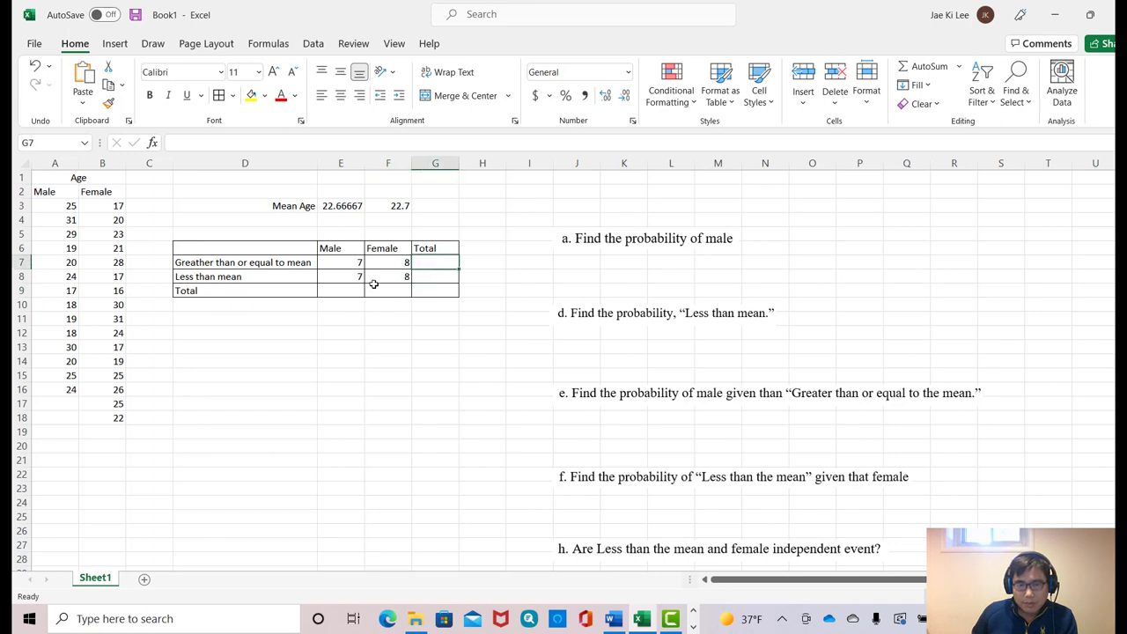
click(928, 69)
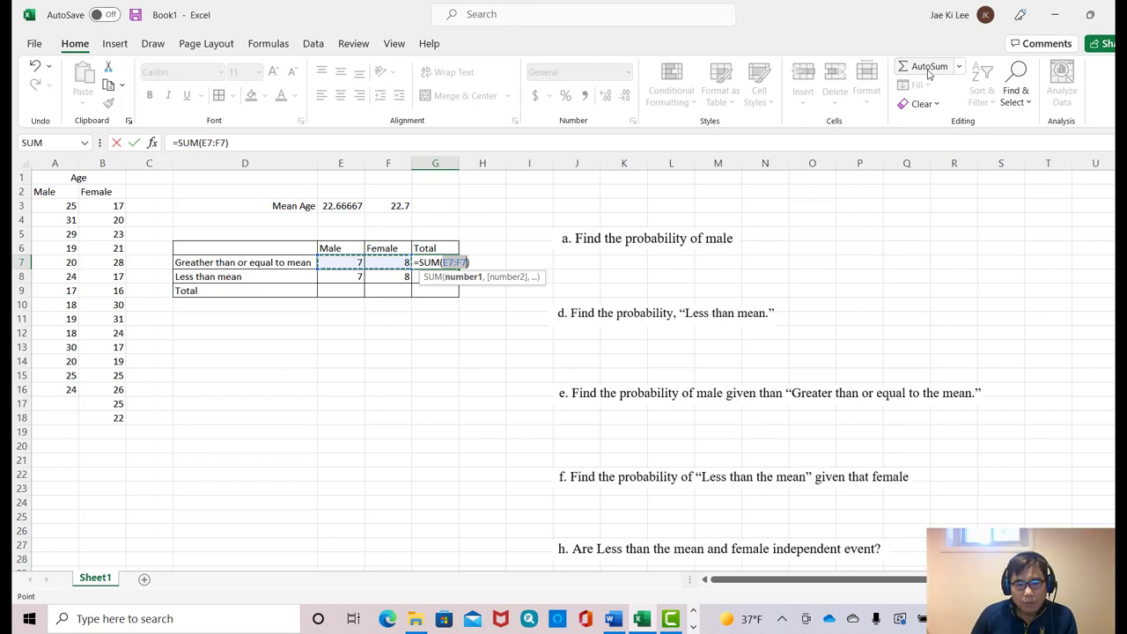
key(Return)
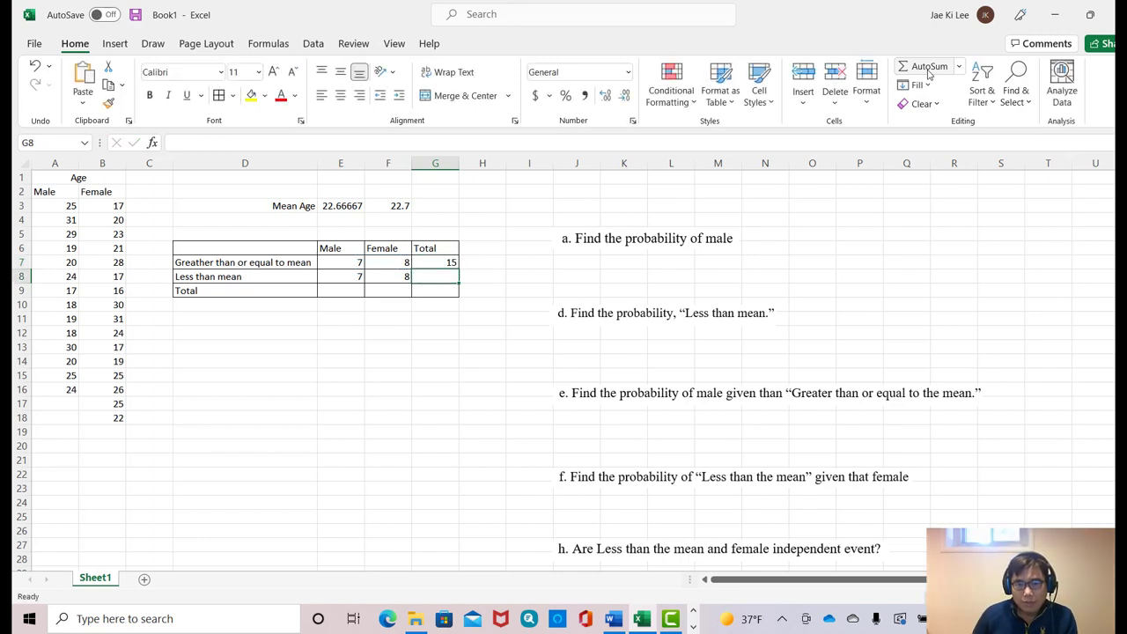
click(438, 262)
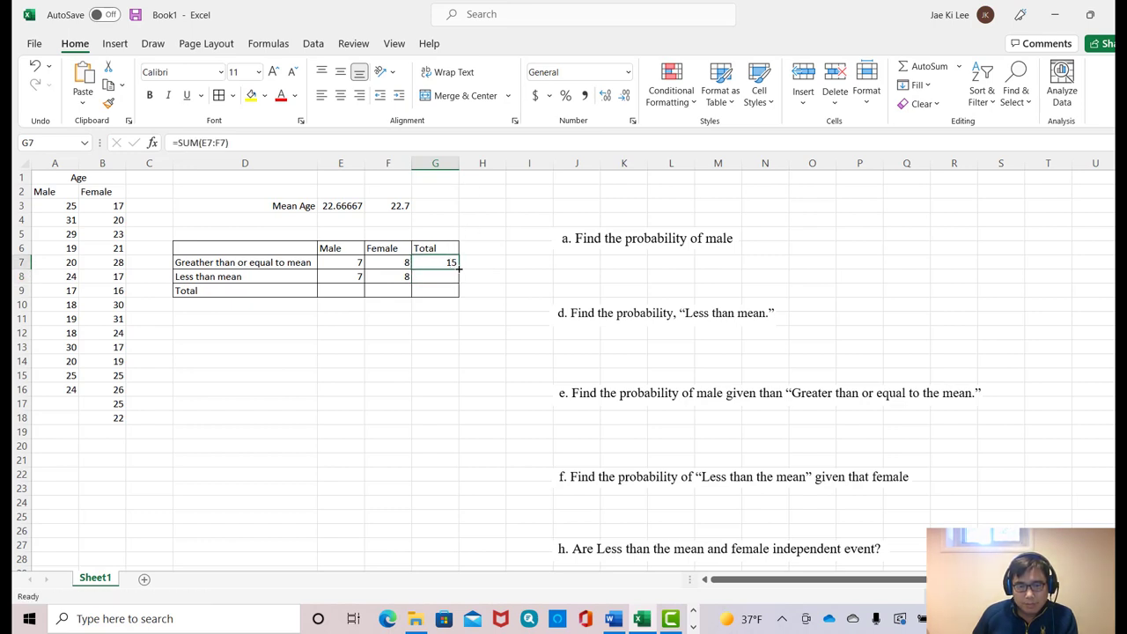
drag(459, 267, 460, 282)
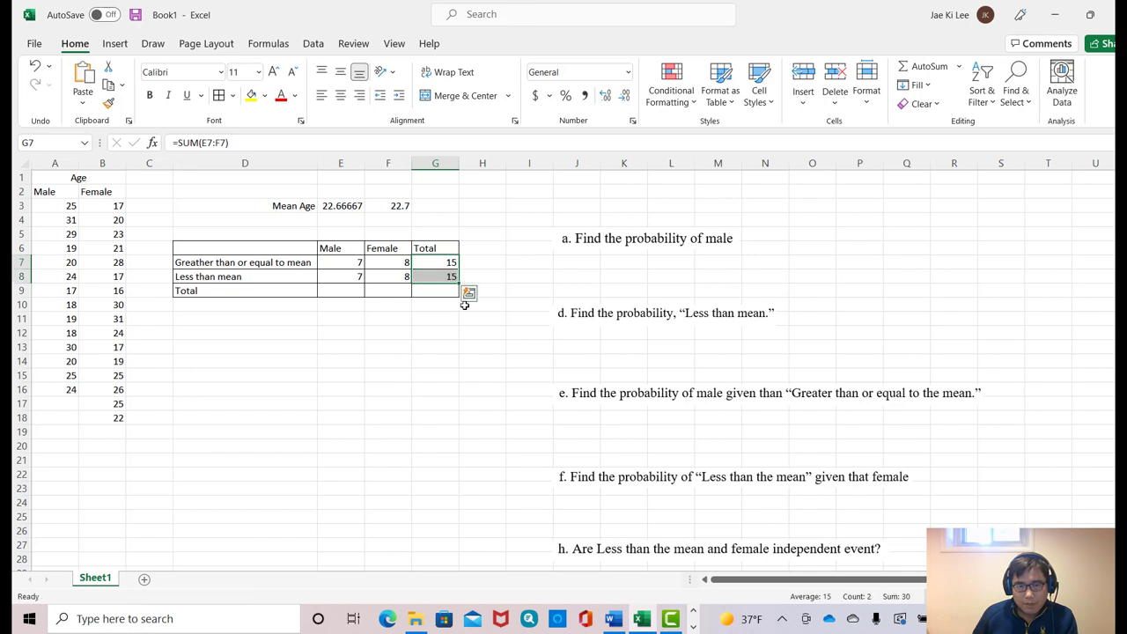
click(424, 339)
Step: Total the Male column in E9 with =SUM(E7:E8) and fill the formula across to G9
click(361, 294)
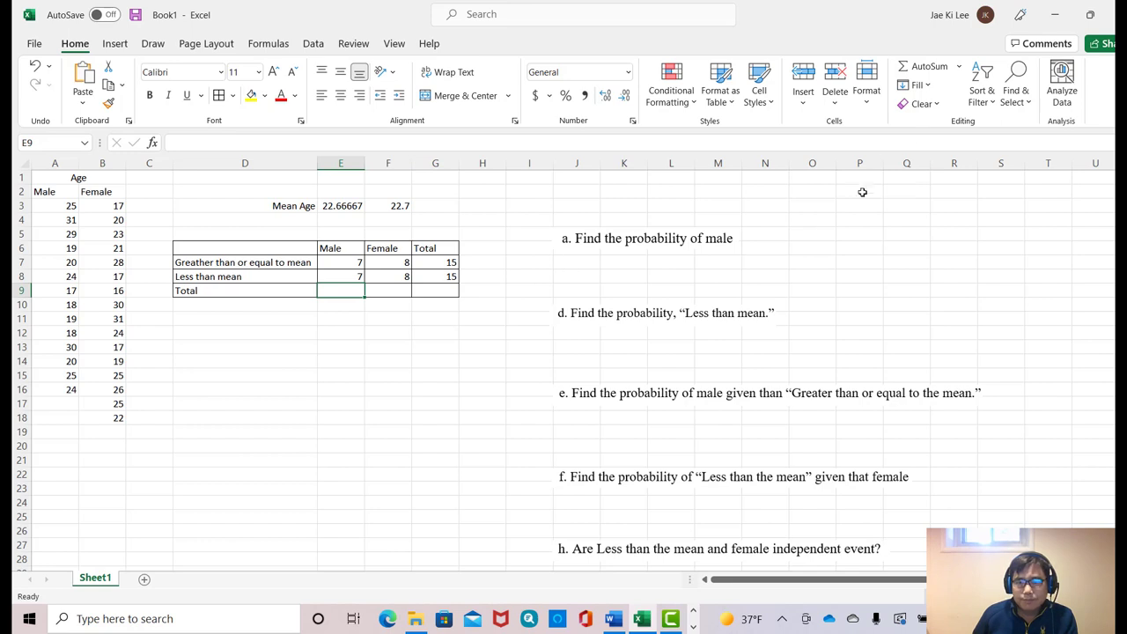
click(925, 68)
key(Return)
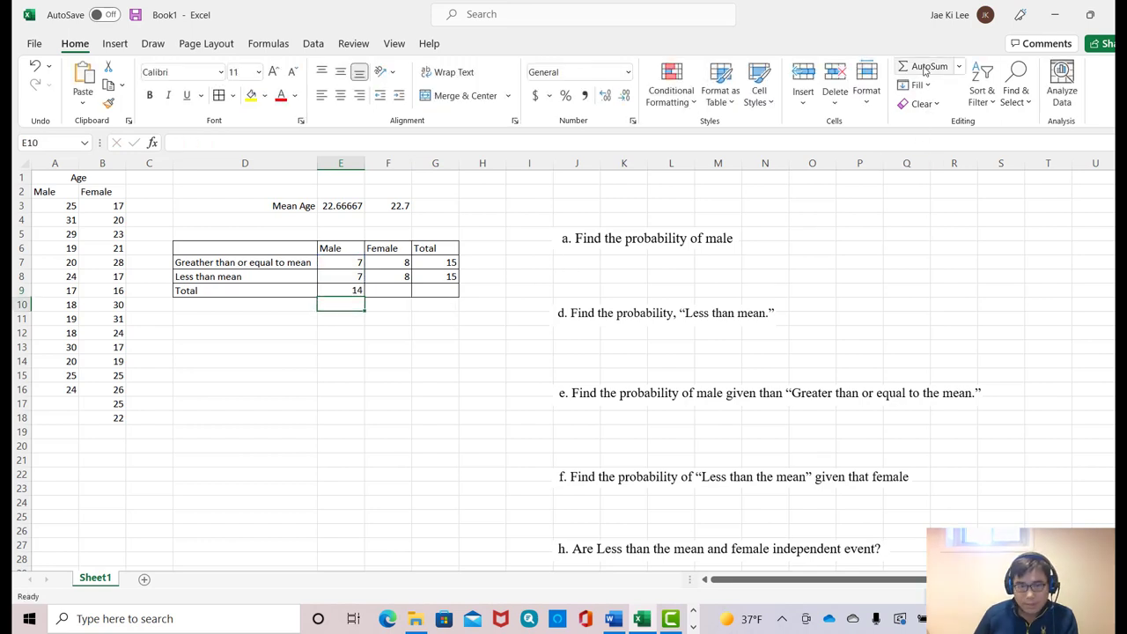
click(359, 295)
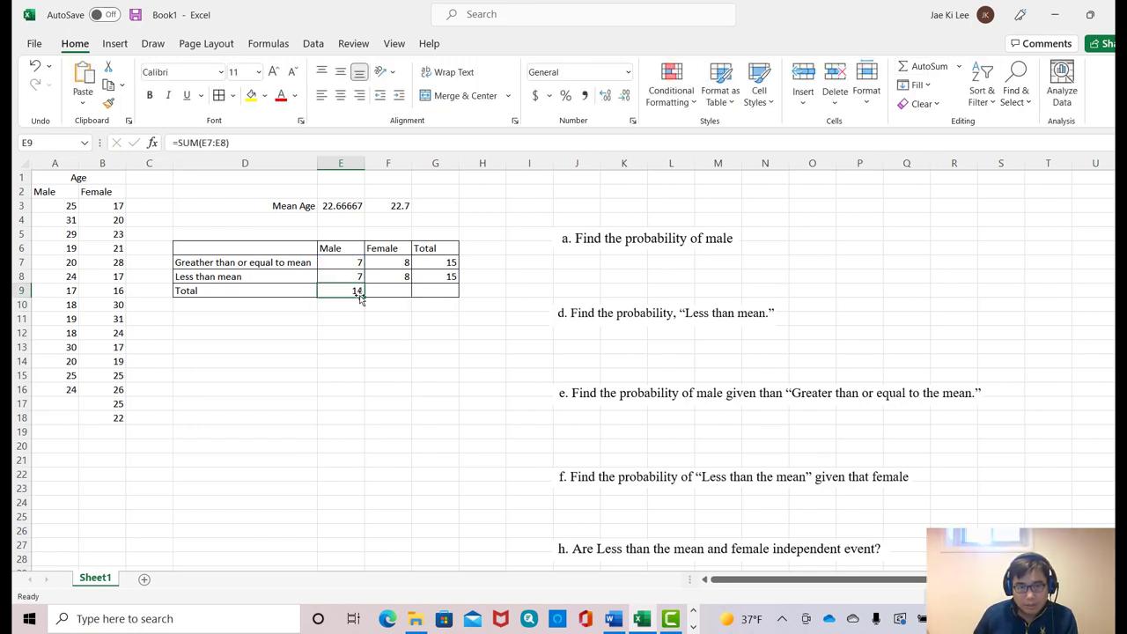
drag(363, 298, 441, 294)
click(415, 395)
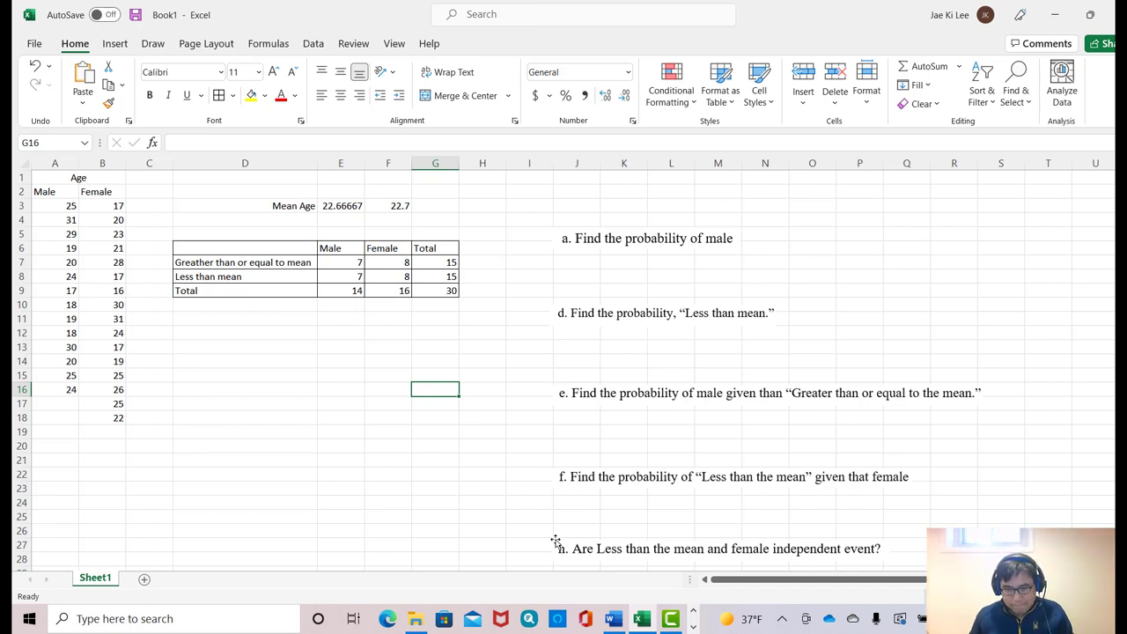
click(693, 627)
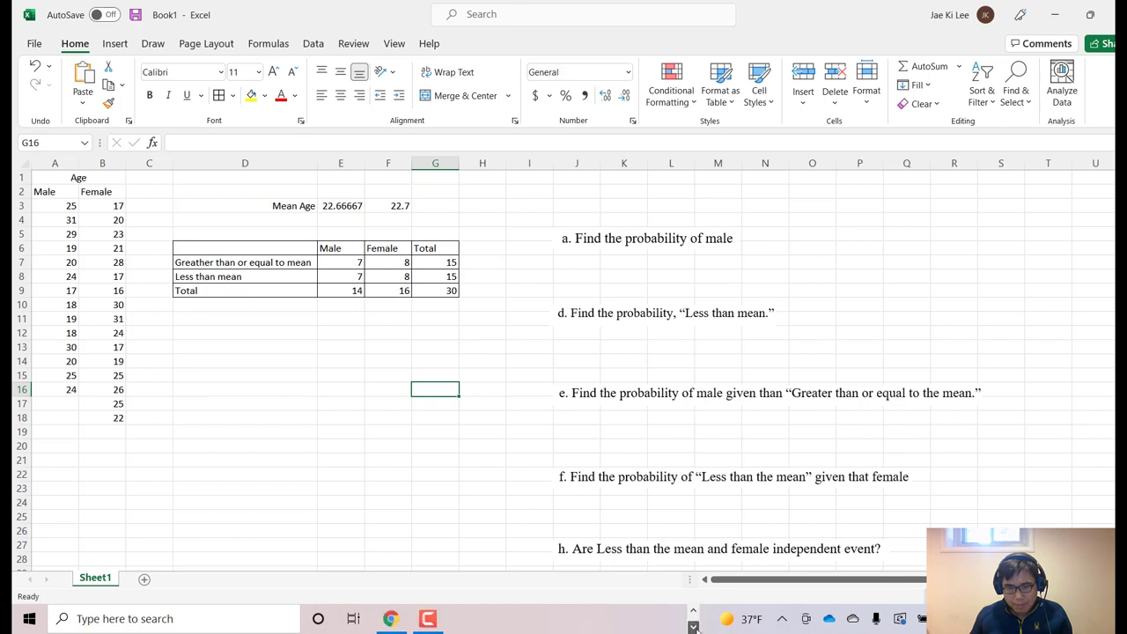
click(430, 618)
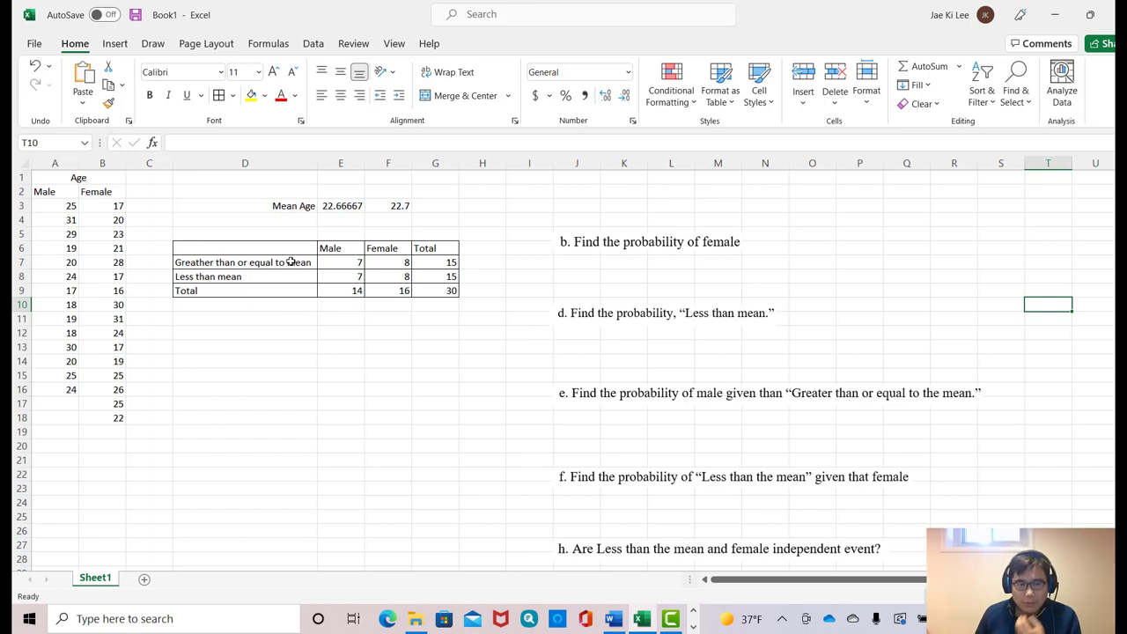
Step: Copy the gender-by-mean count table in D6:G9 and paste the copy starting at D11
drag(283, 248, 419, 284)
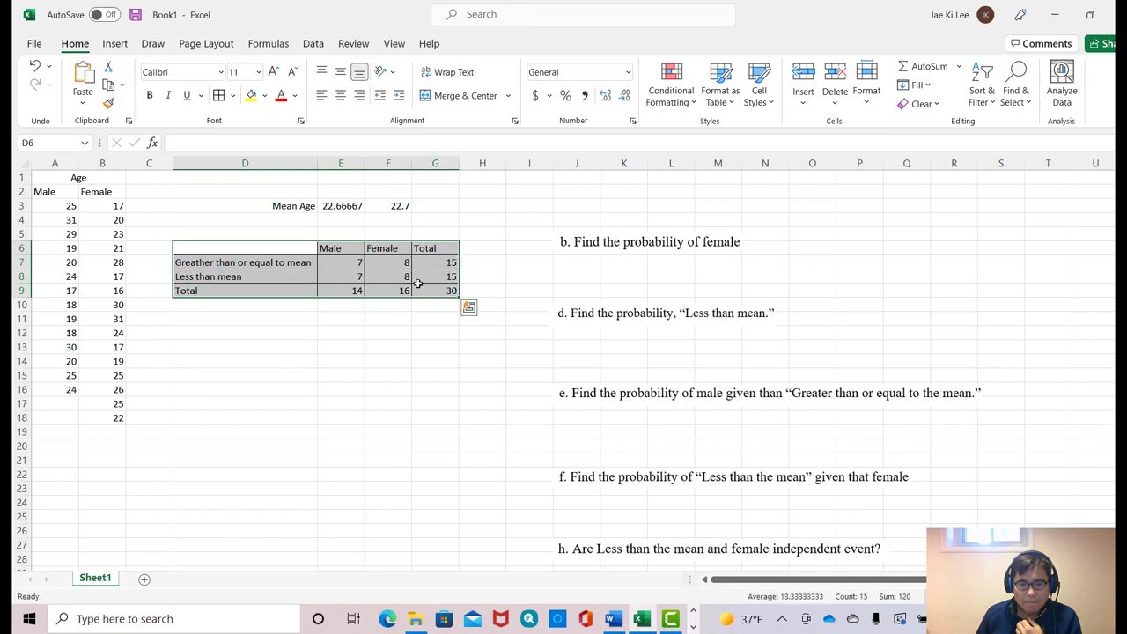
right_click(412, 280)
click(451, 213)
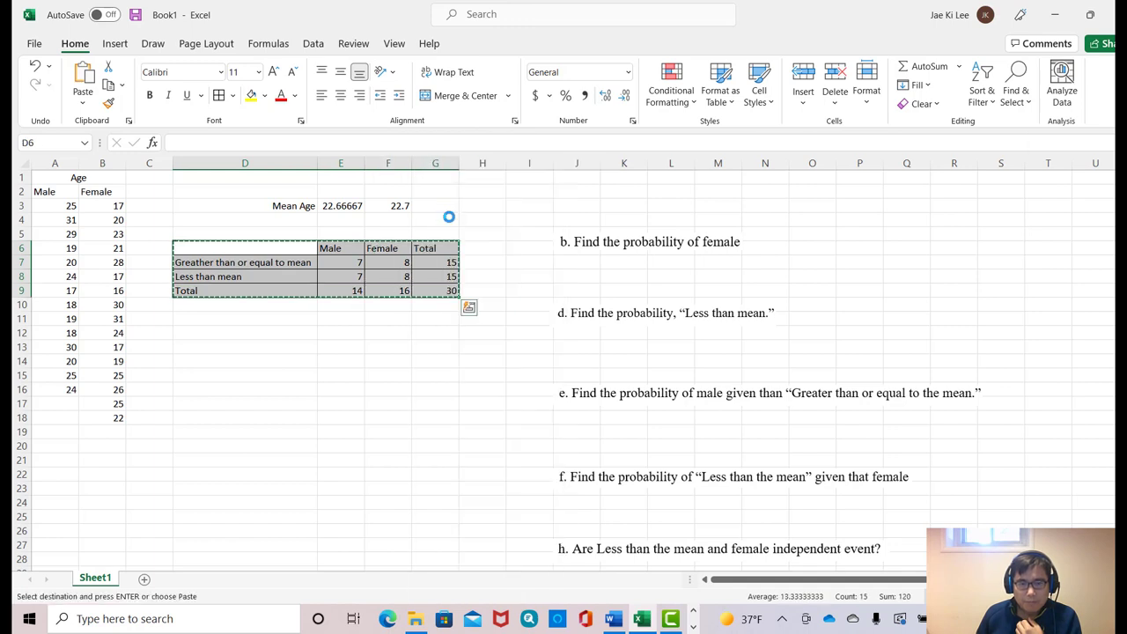
click(222, 319)
right_click(222, 319)
click(256, 287)
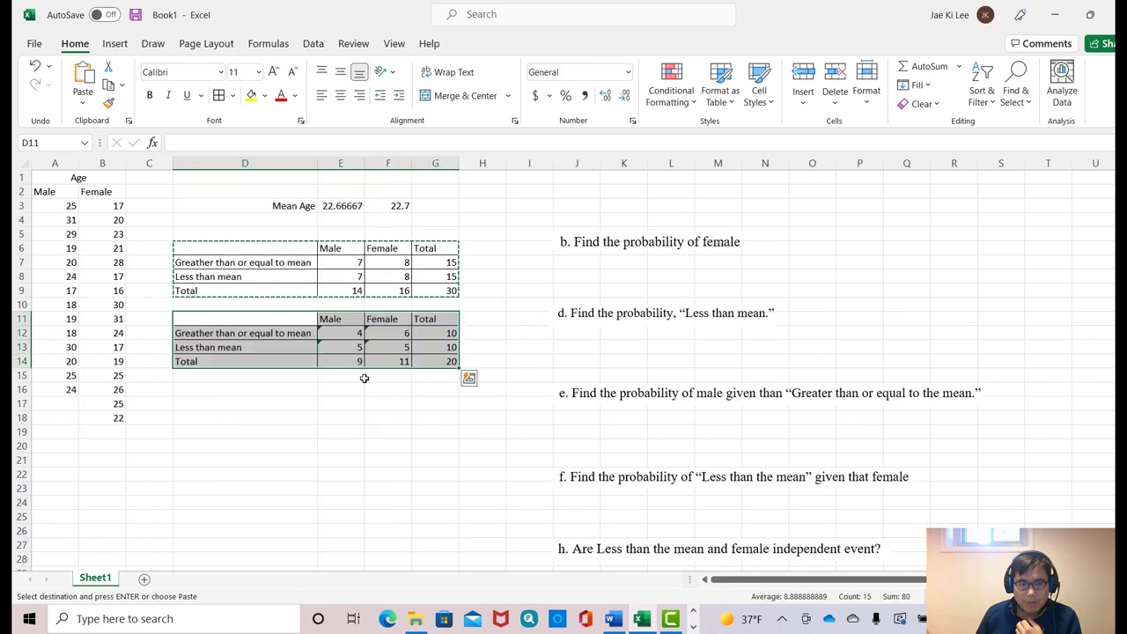
click(405, 419)
Step: Clear the numbers in E12:G14 of the copied table, keeping its headings and borders
mouse_move(357, 333)
mouse_down()
mouse_move(434, 344)
mouse_move(457, 363)
mouse_up()
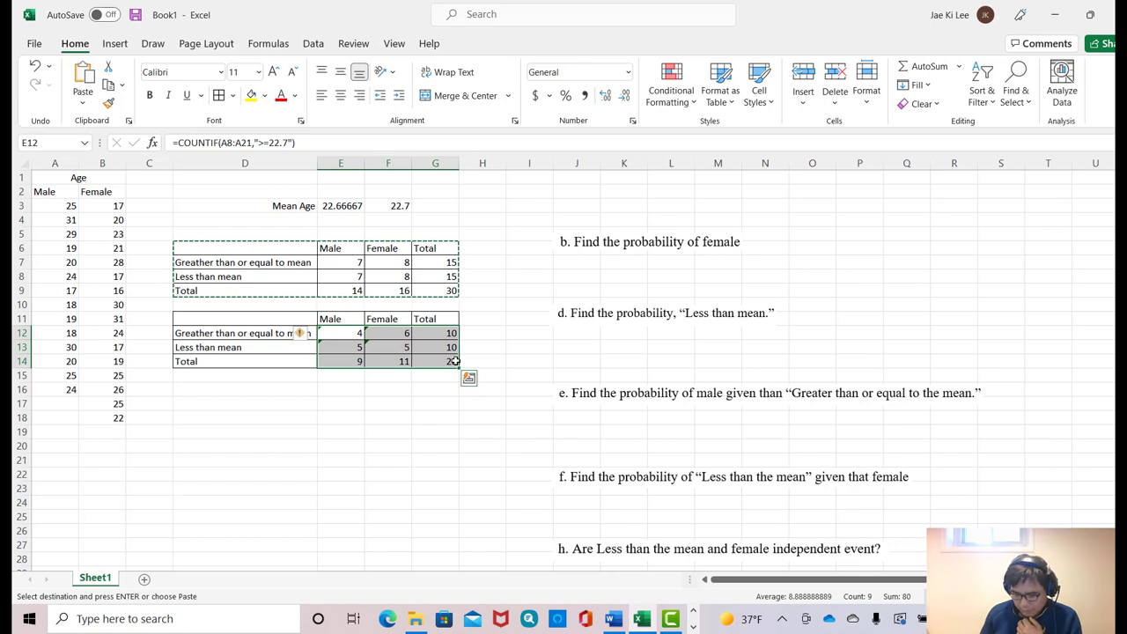
key(Delete)
key(Down)
key(Down)
key(Down)
key(Down)
key(Down)
key(Down)
key(Down)
key(Down)
key(Down)
key(Down)
key(Down)
key(Down)
key(Left)
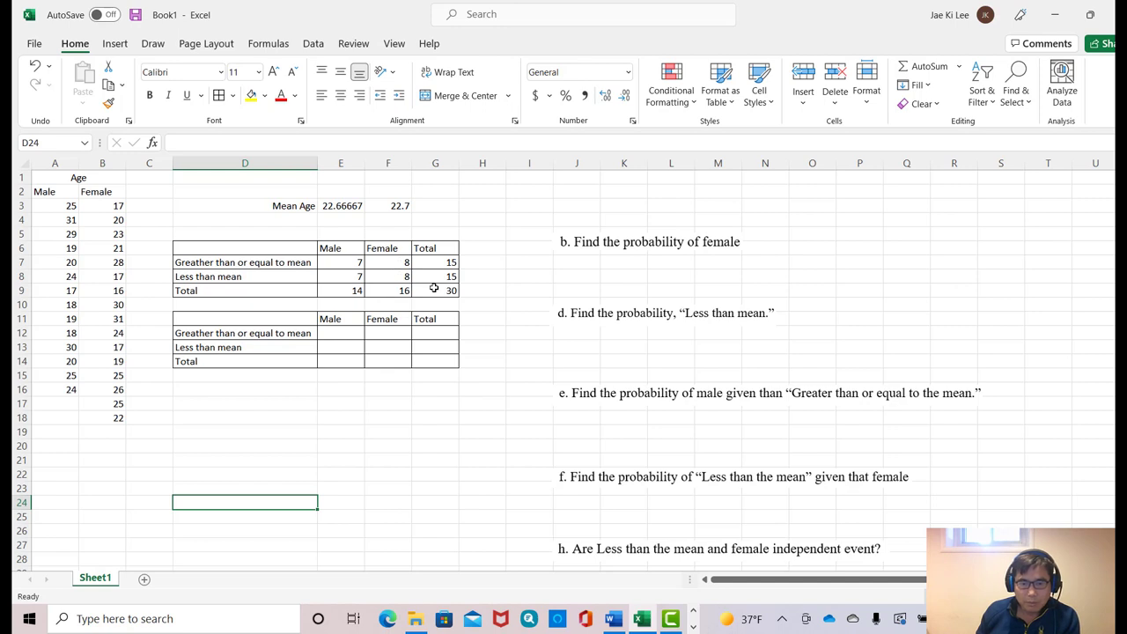
Step: Calculate the probability of male and at or above the mean in E12 with =E7/G9
click(353, 335)
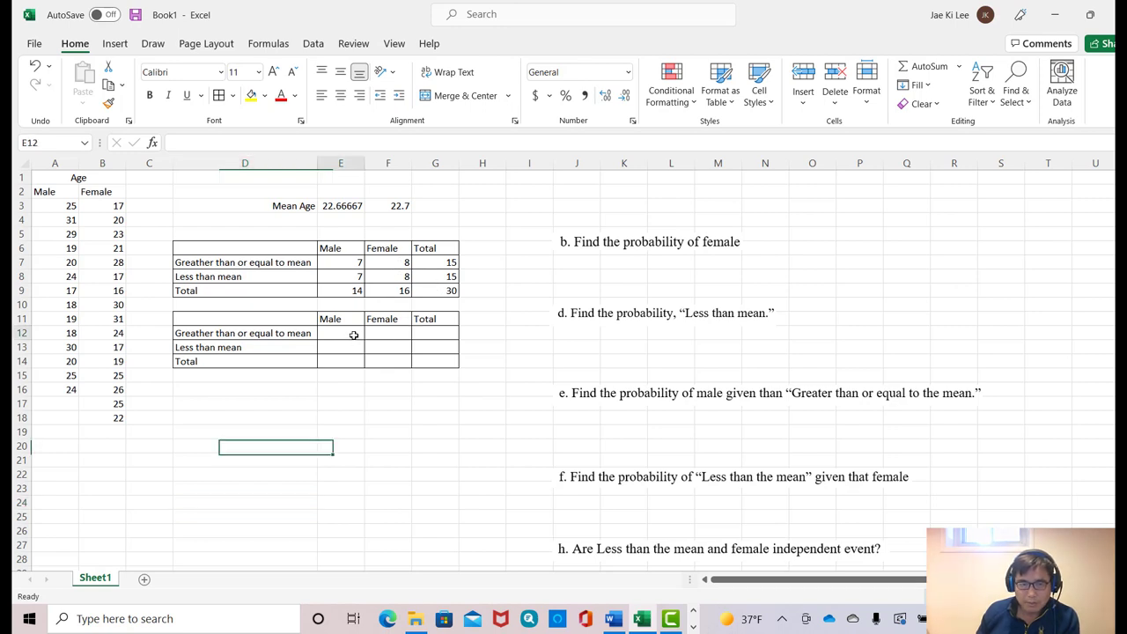
text(=)
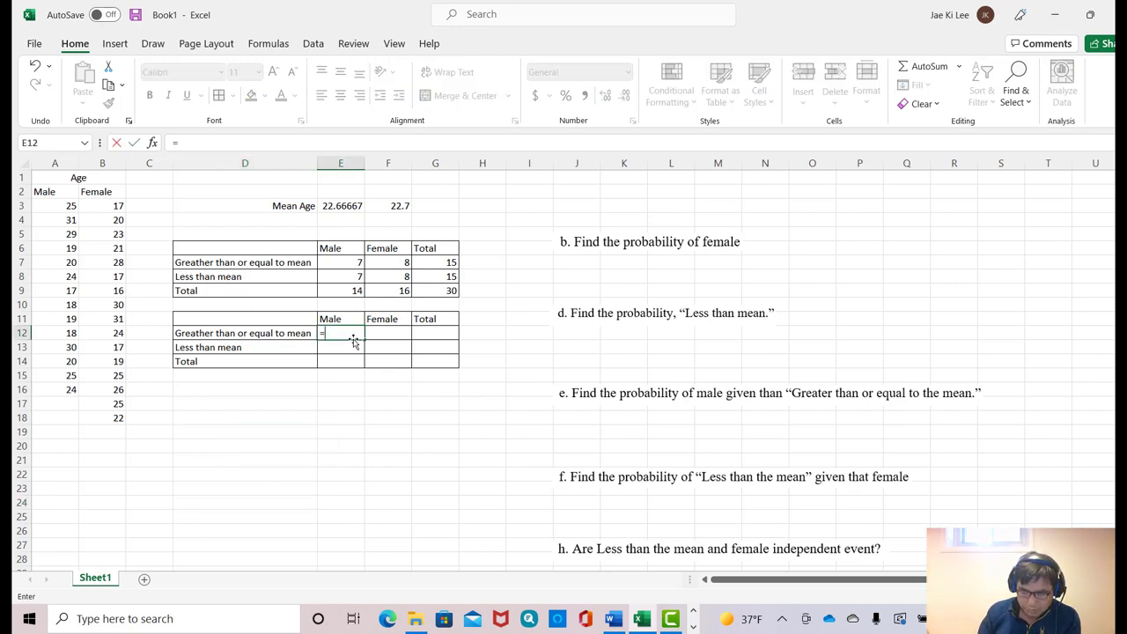
click(351, 262)
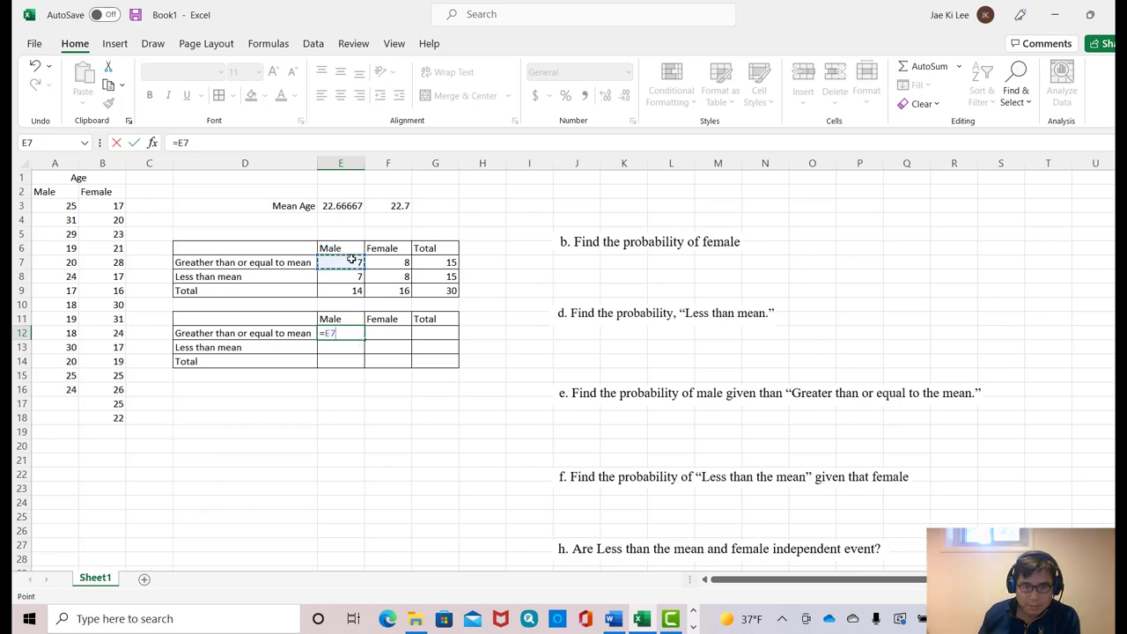
text(/)
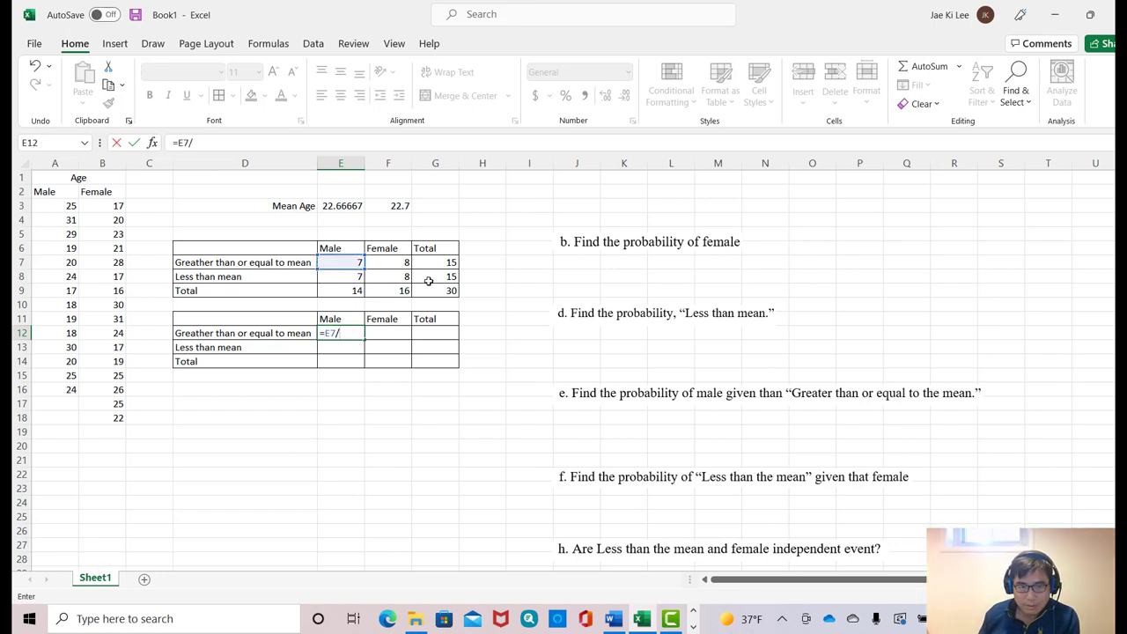
click(445, 290)
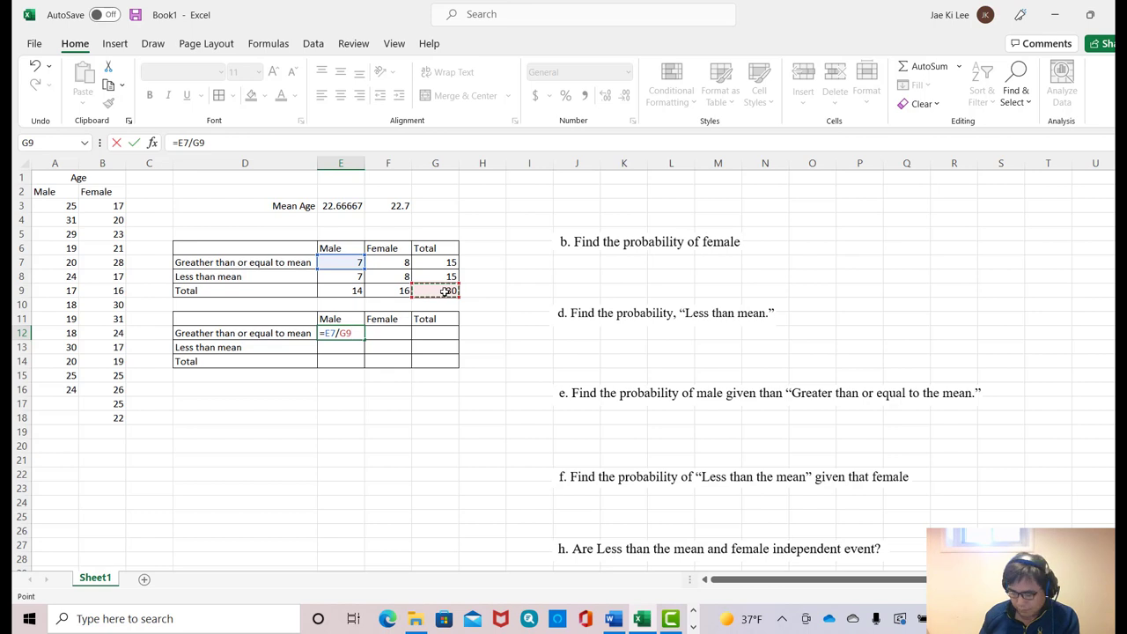
key(Return)
Step: Calculate the probability of female and at or above the mean in F12 by dividing F7 by G9
click(383, 335)
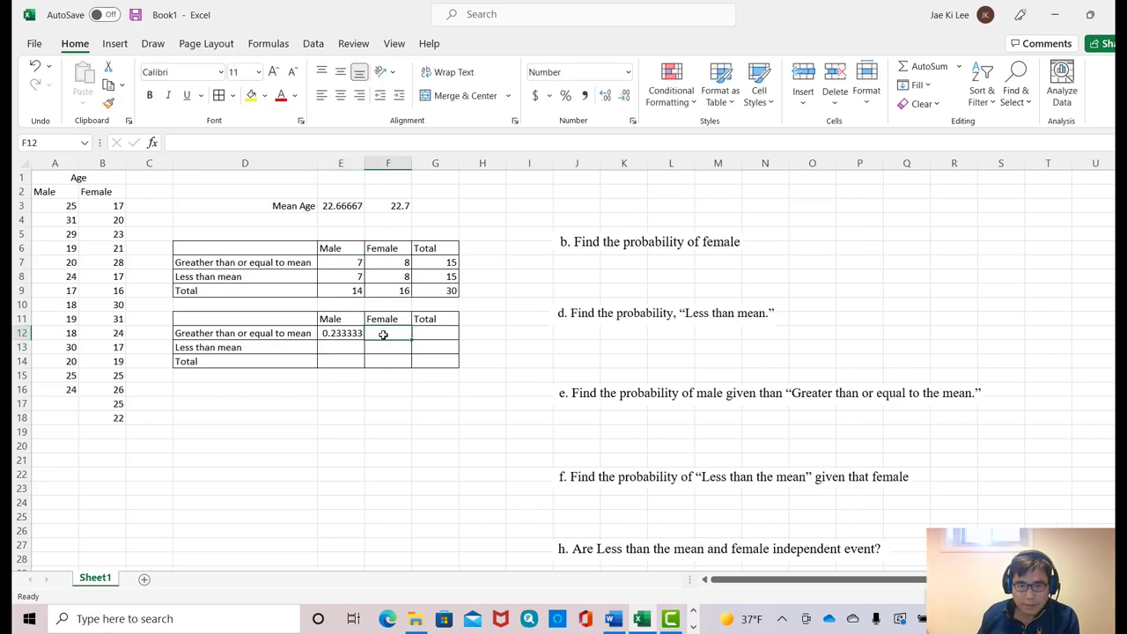
text(=)
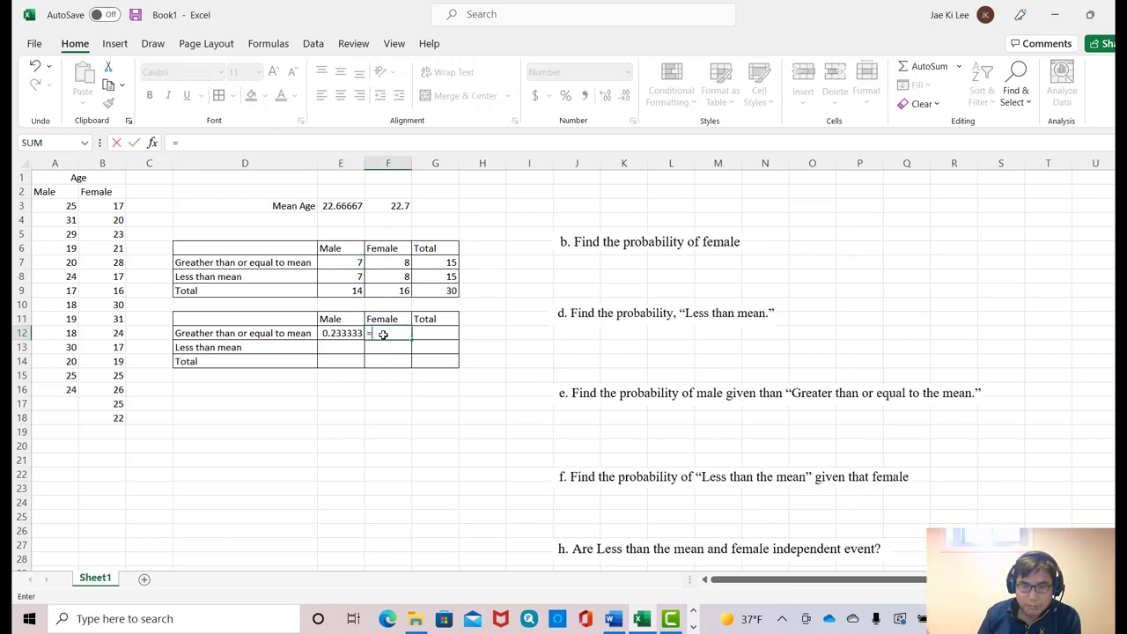
click(408, 262)
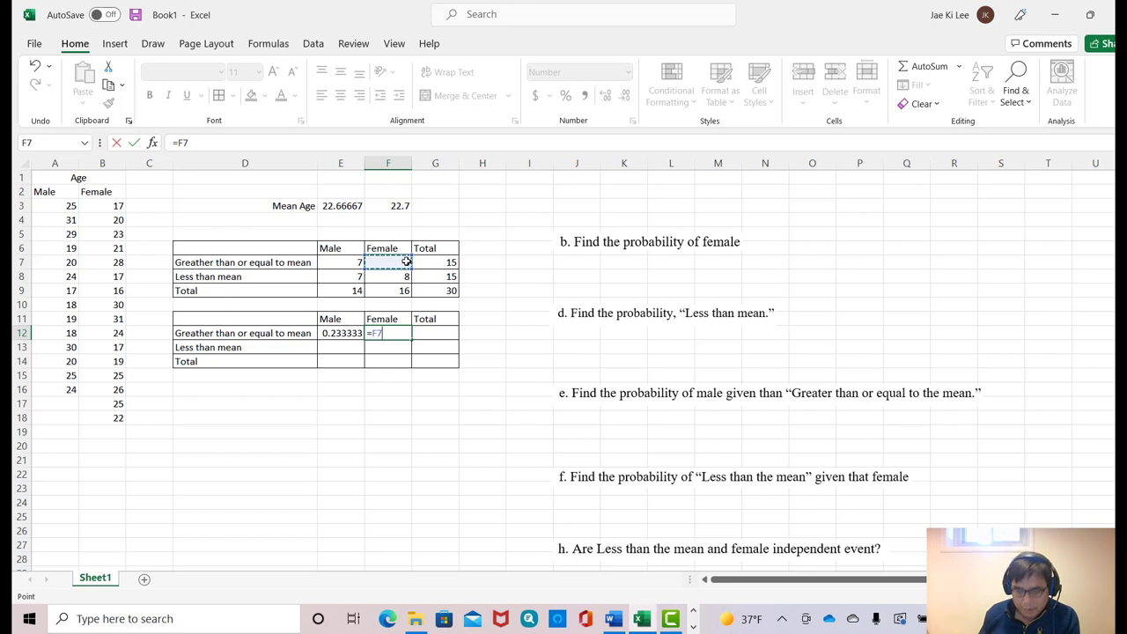
text(/)
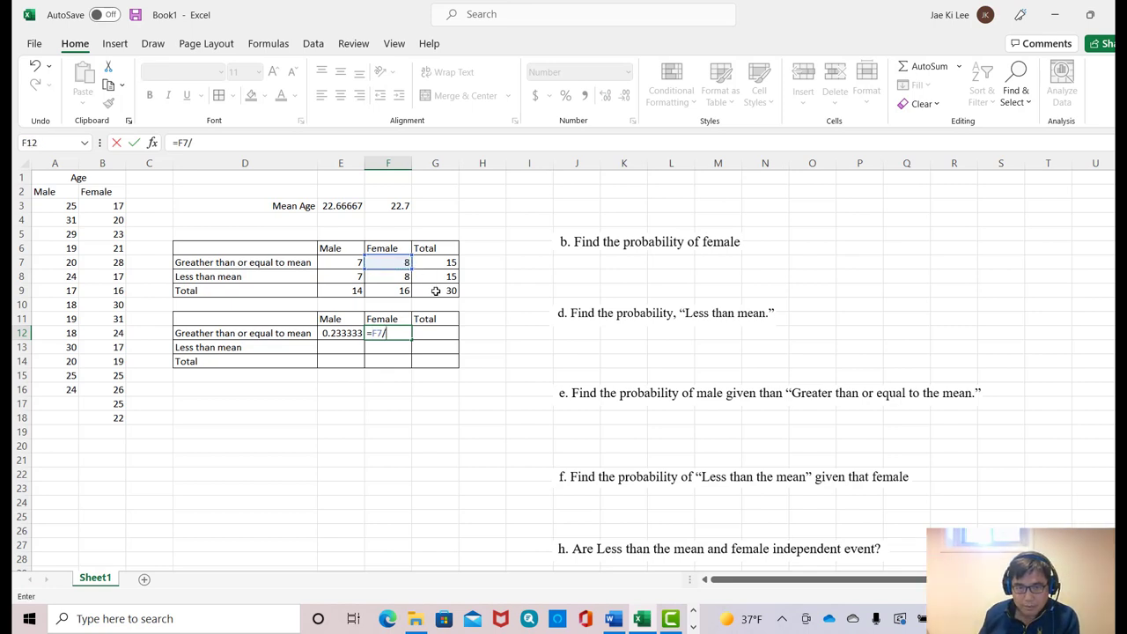
click(436, 291)
key(Return)
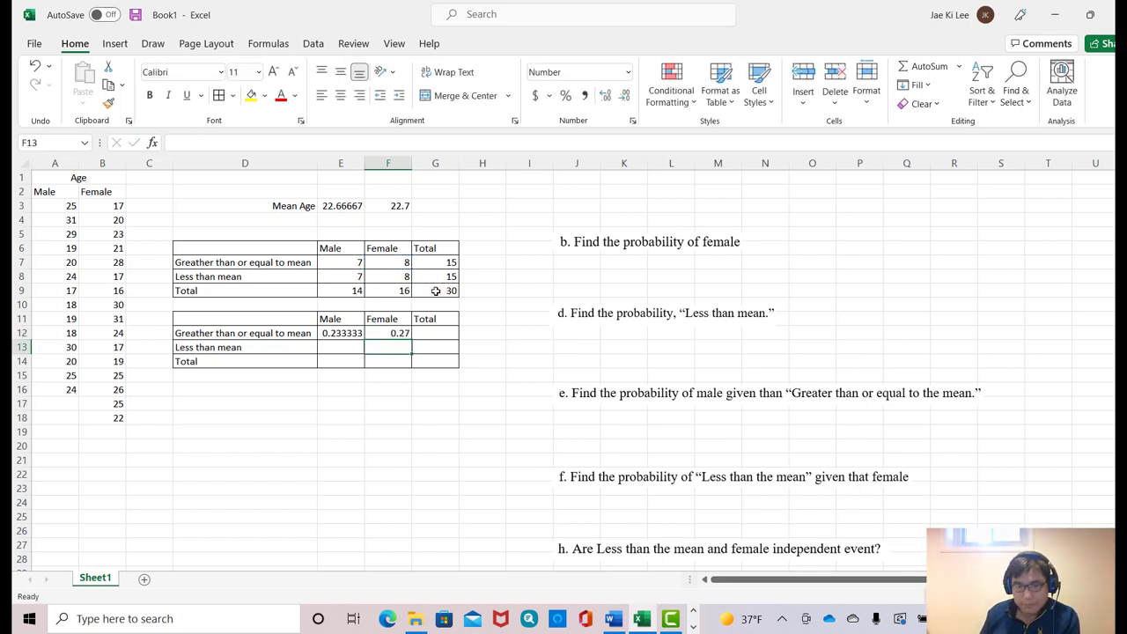
Step: Calculate the probability of male and below the mean in E13 with =E8/30
click(331, 345)
text(=)
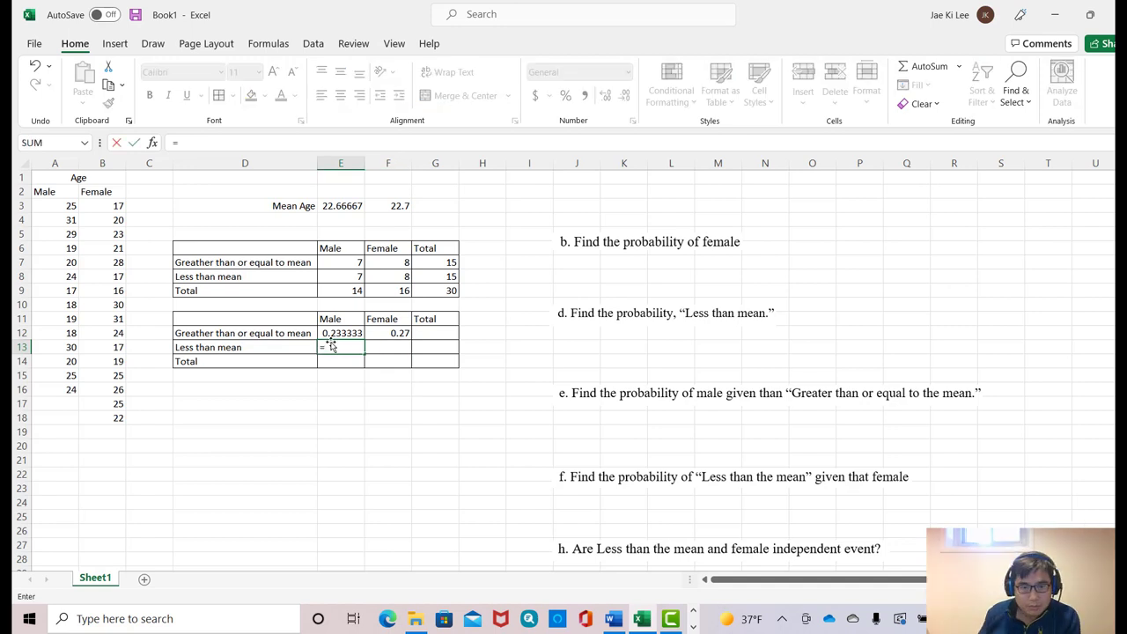
click(328, 277)
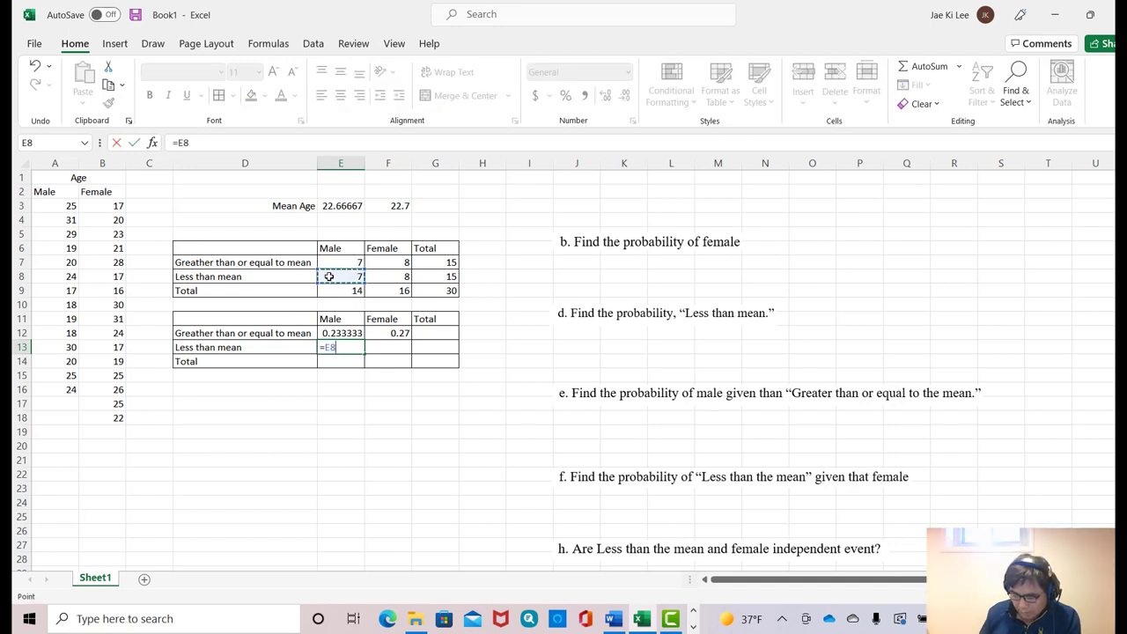
text(/30)
key(Return)
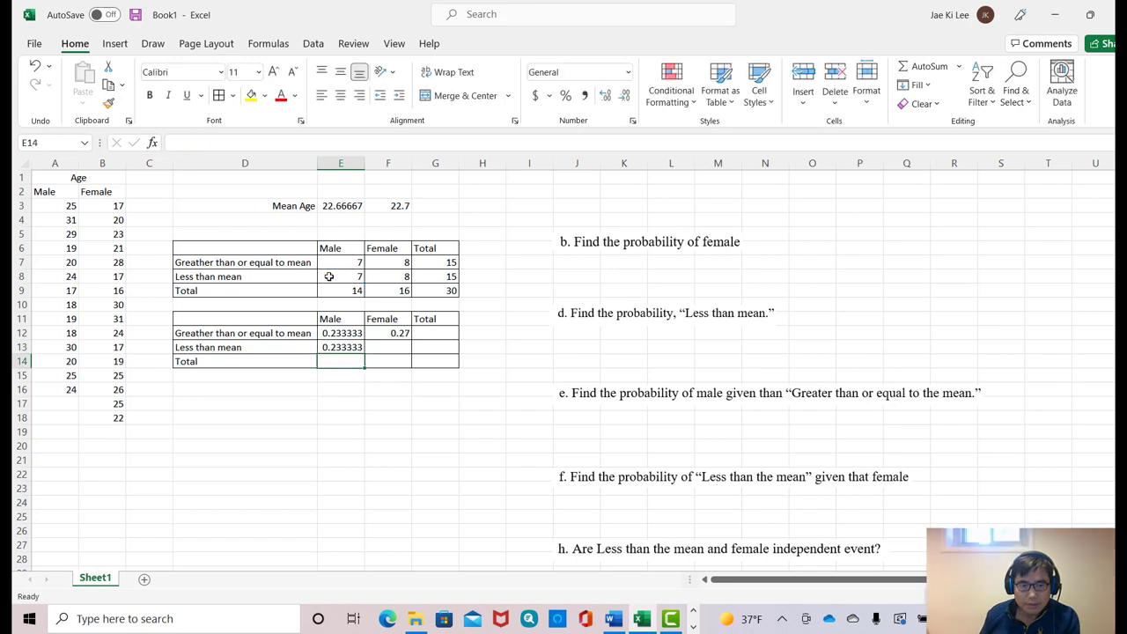
Step: Calculate the probability of female and below the mean in F13 with =F8/G9
click(379, 347)
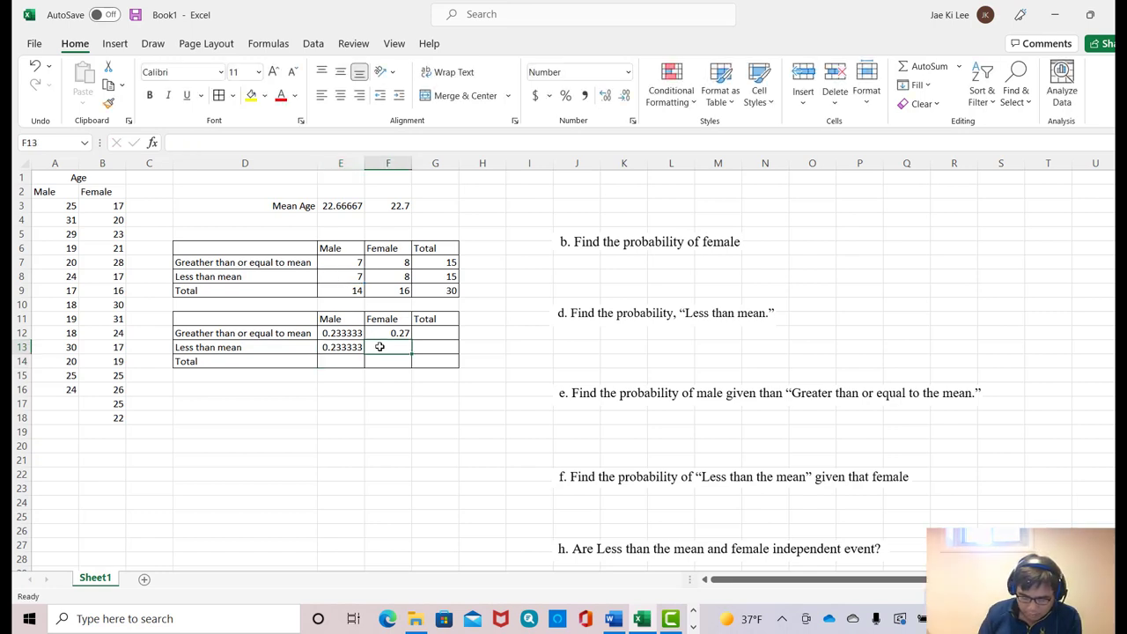
text(=)
click(398, 278)
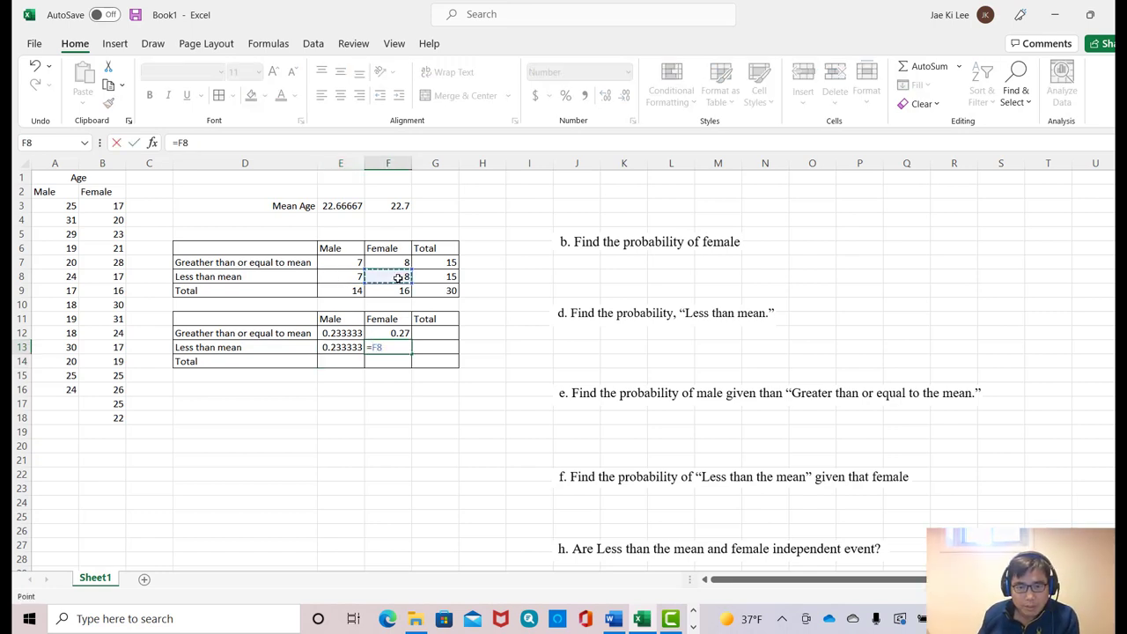
text(/)
click(453, 293)
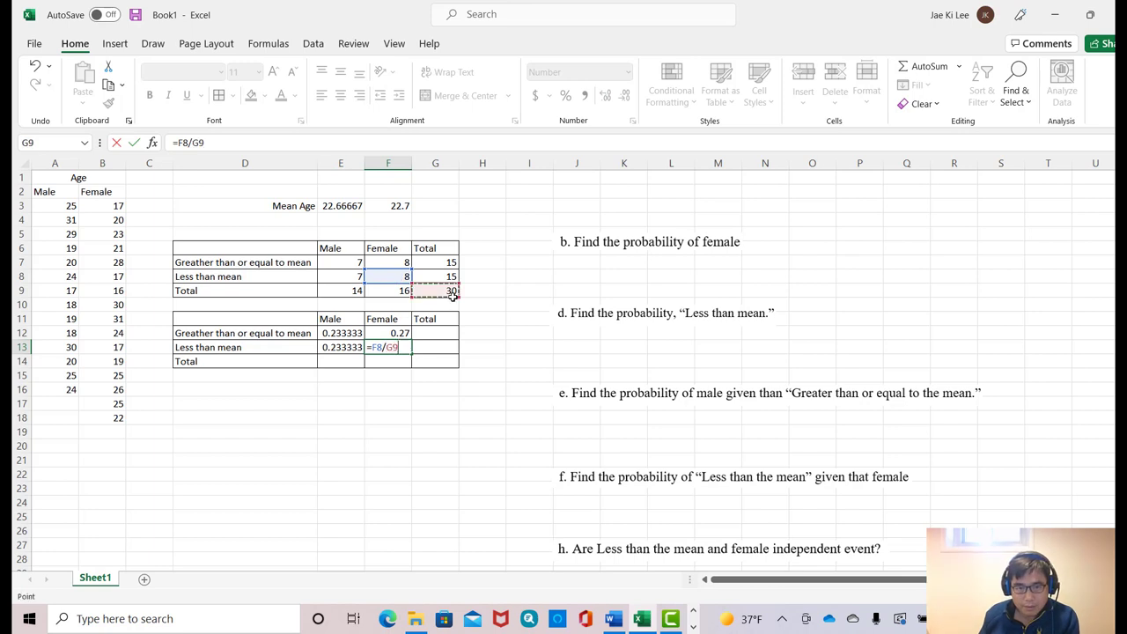
key(Return)
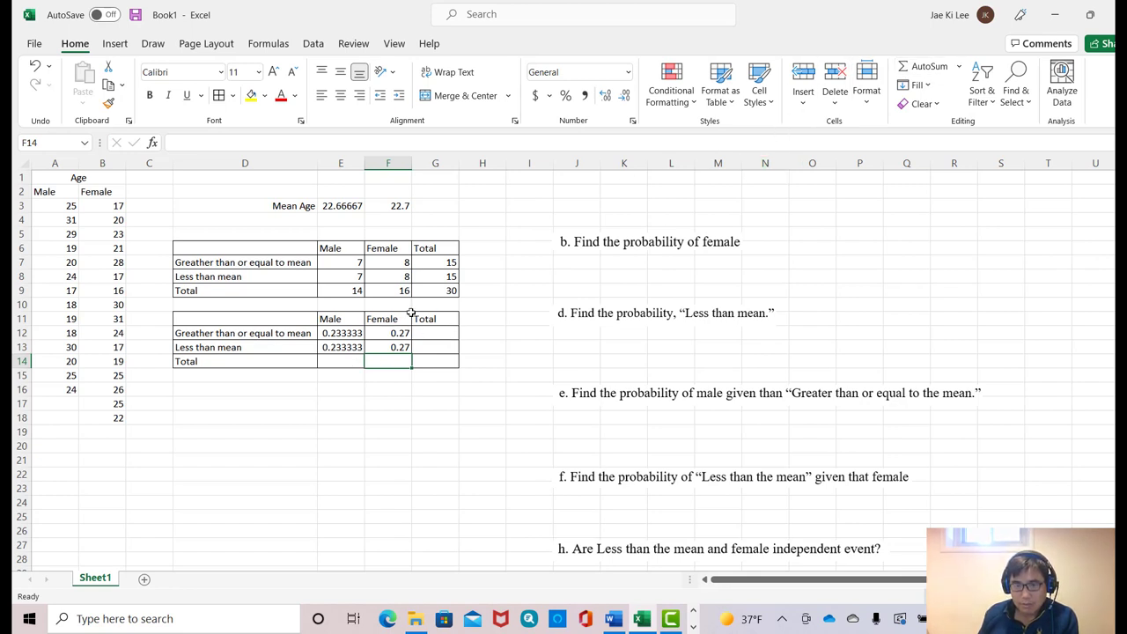
Step: Total the two probability rows in G12 and G13 with AutoSum
click(431, 333)
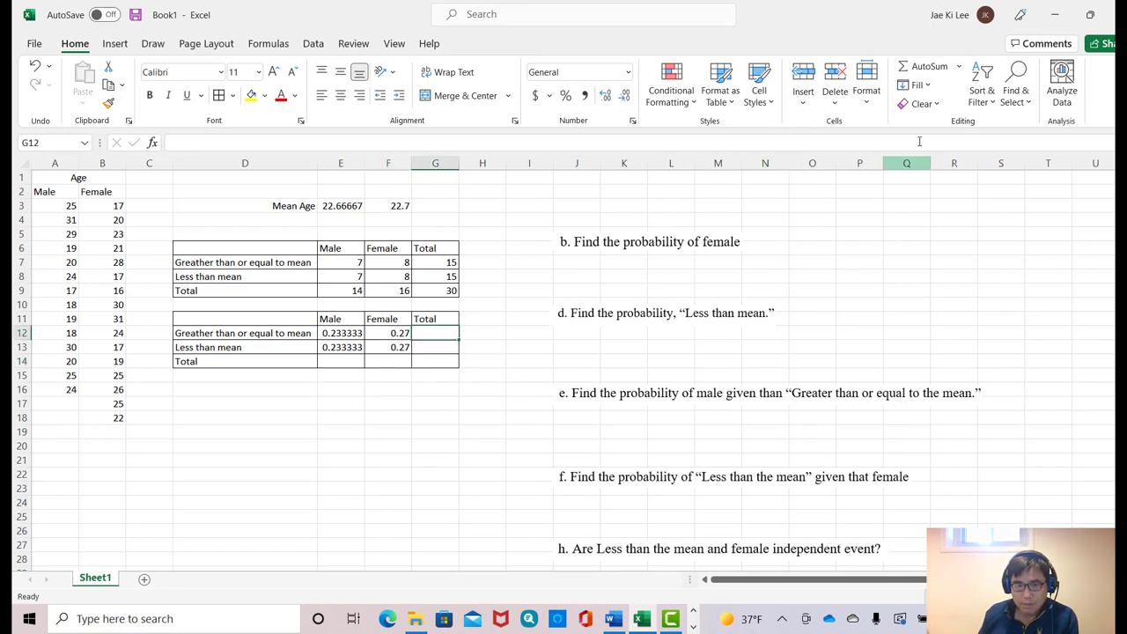
click(926, 67)
key(Return)
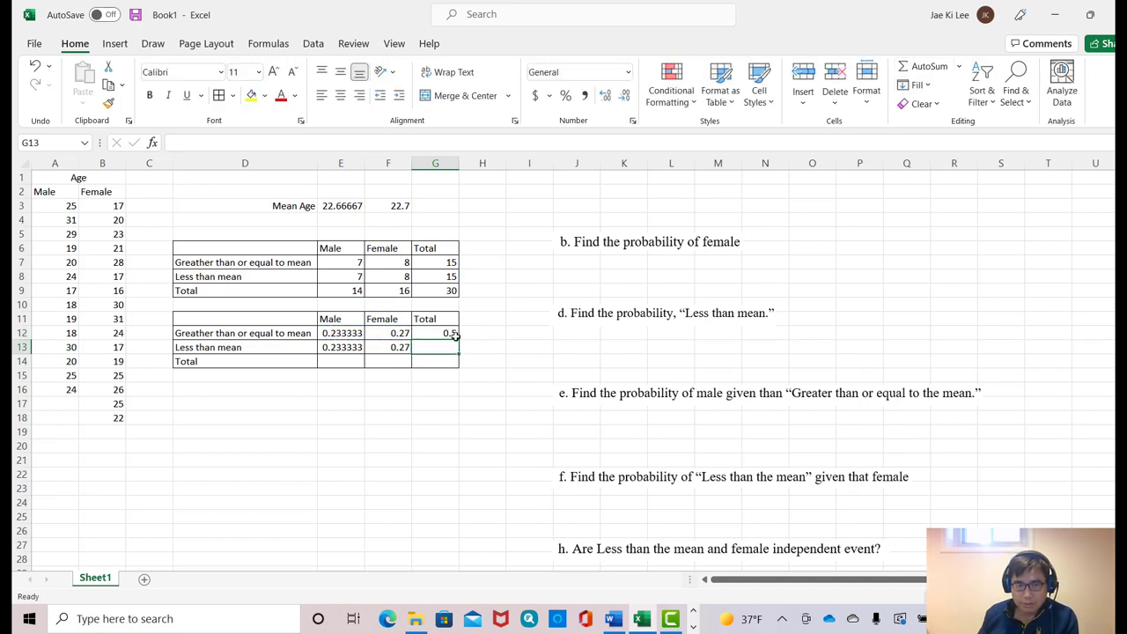
click(902, 67)
key(Return)
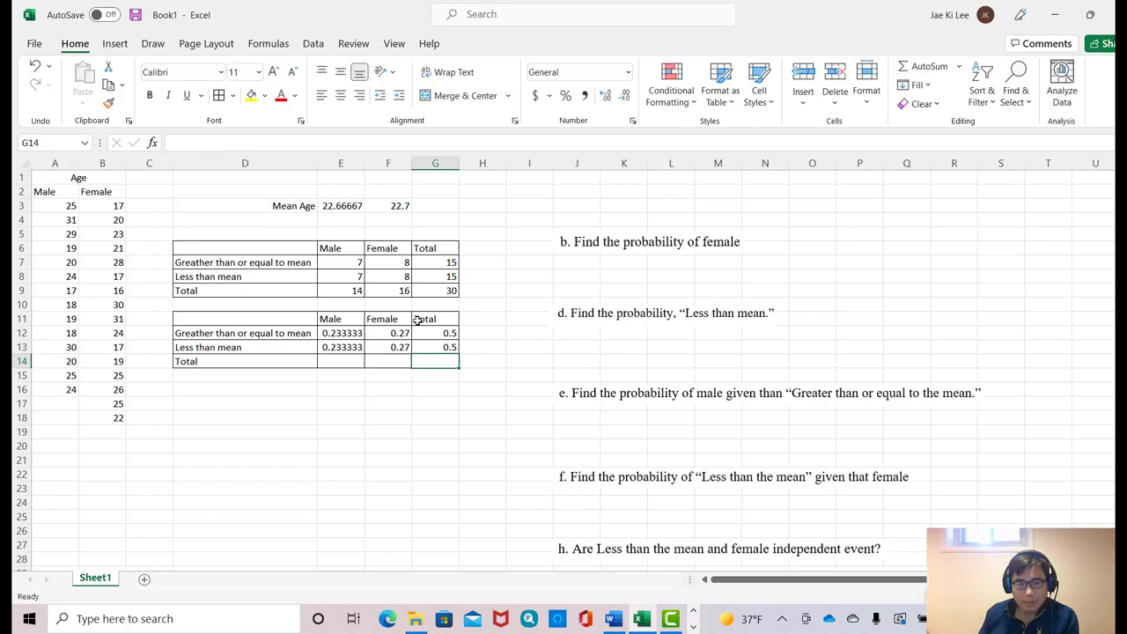
Step: Total the Male, Female and Total columns of the probability table in E14, F14 and G14 with AutoSum
click(350, 356)
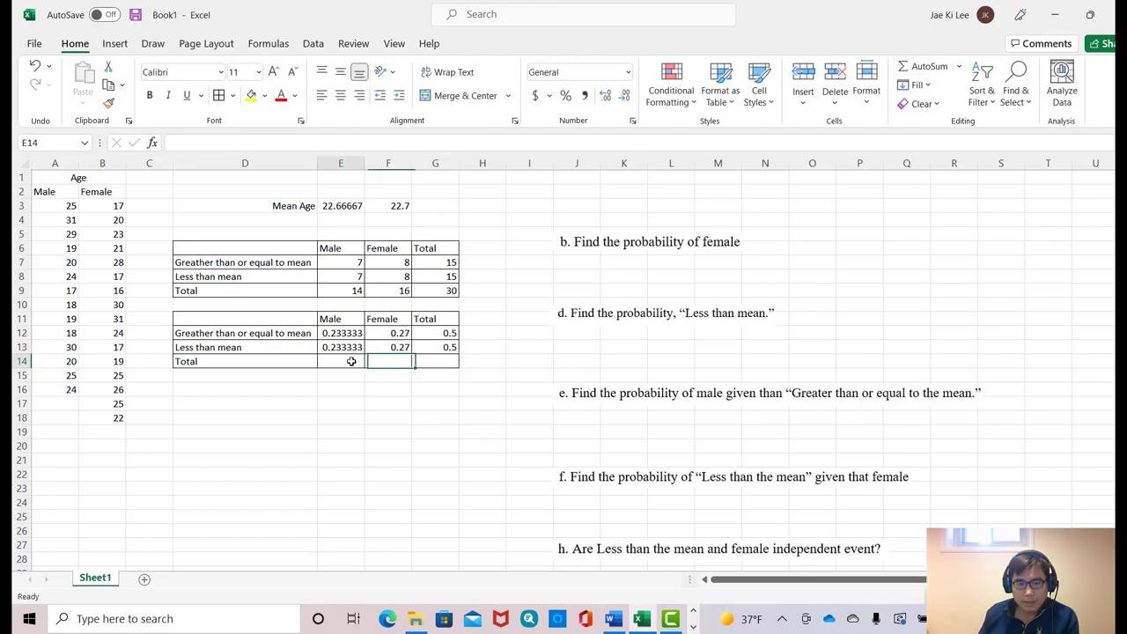
click(919, 74)
key(Return)
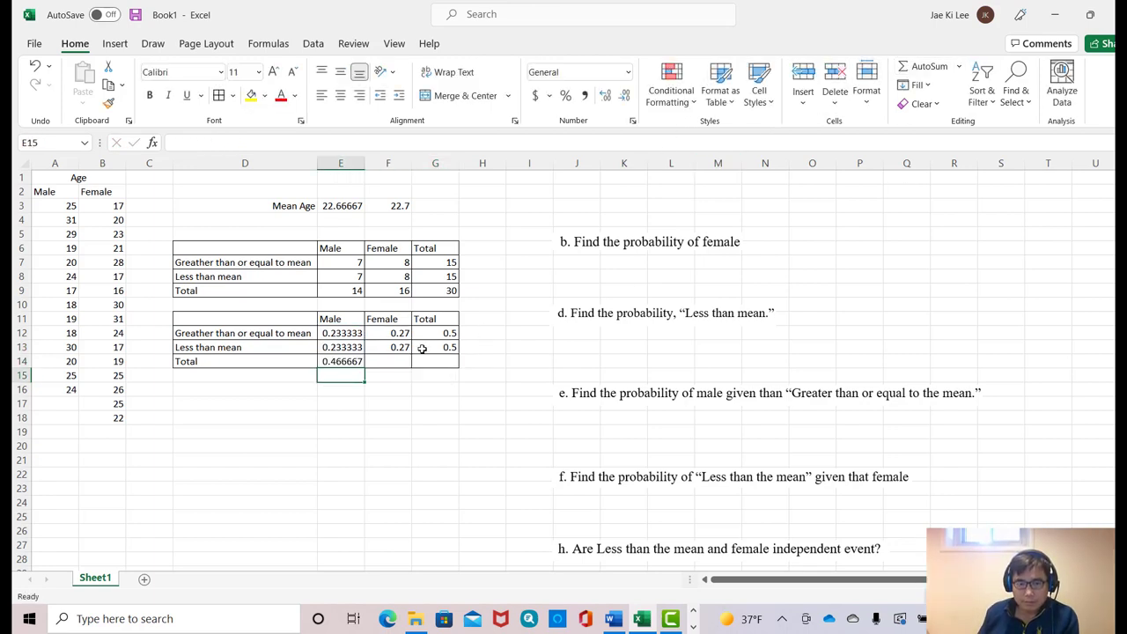
click(374, 363)
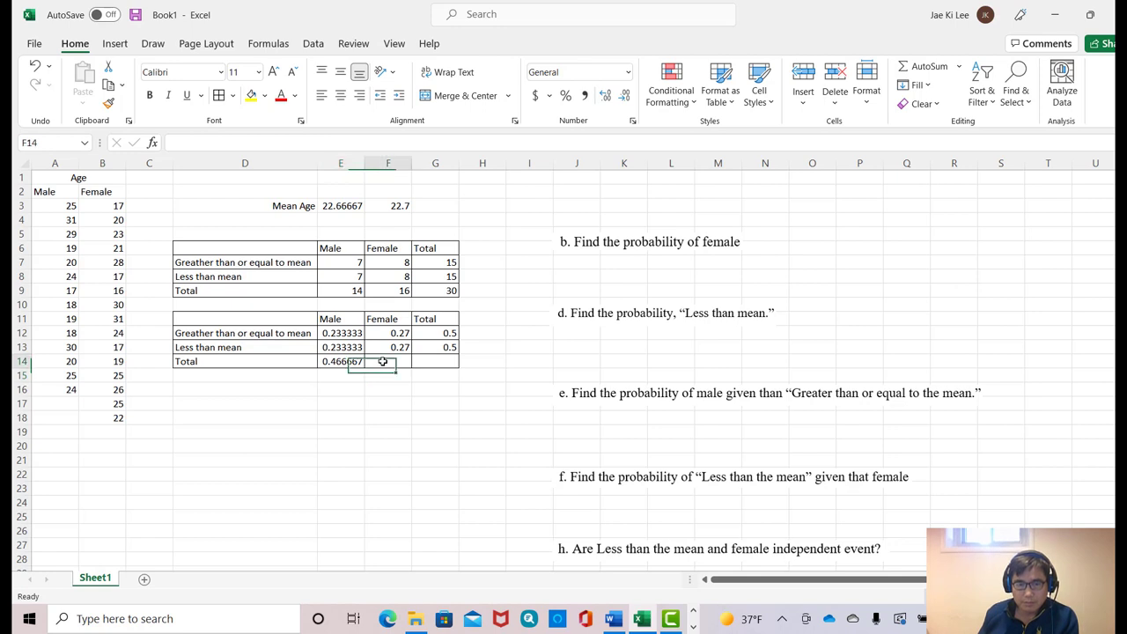
click(919, 67)
key(Return)
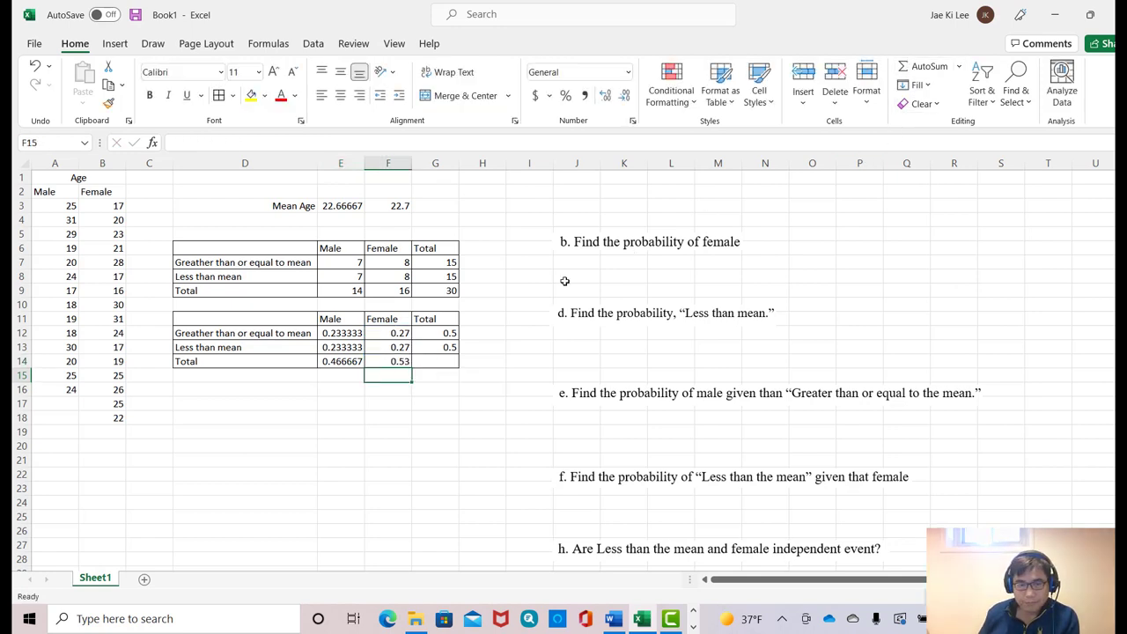
click(455, 362)
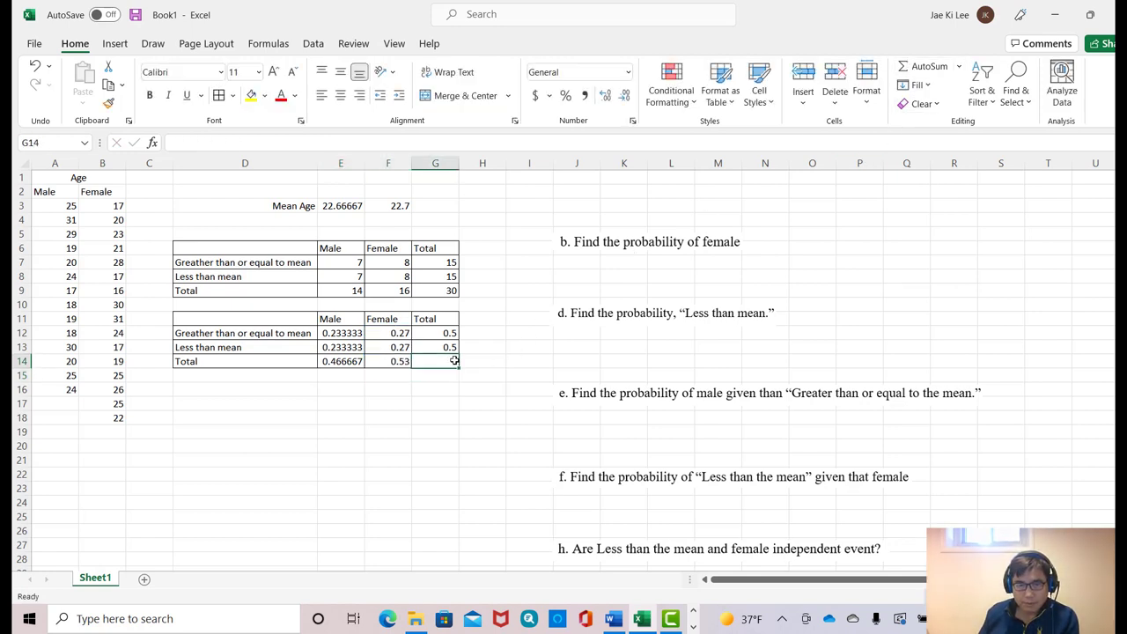
click(916, 67)
key(Return)
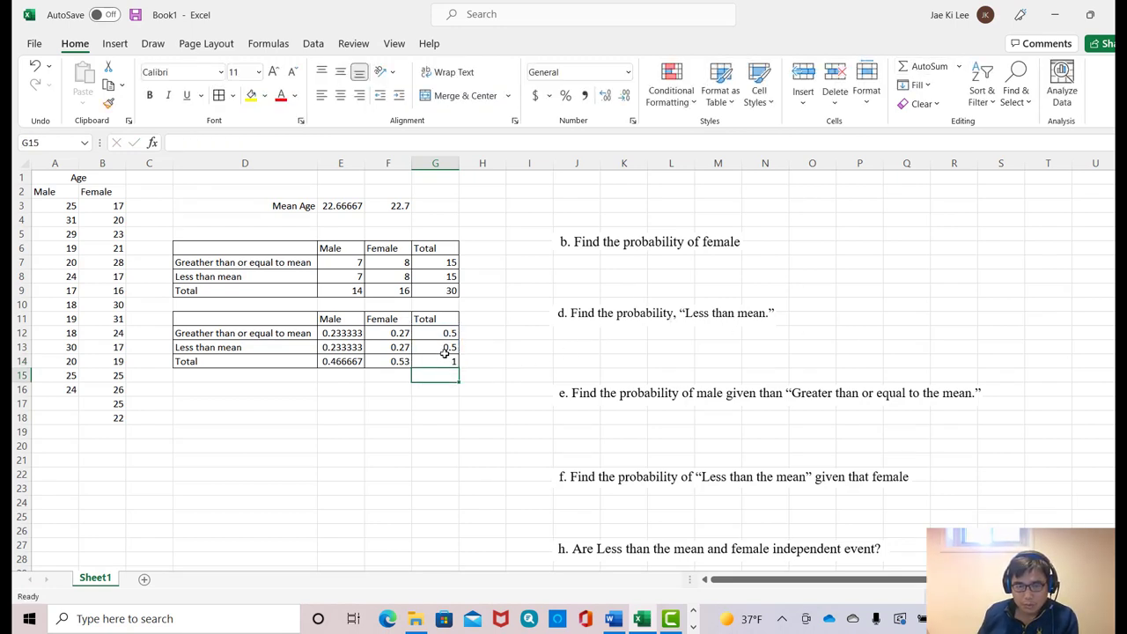
click(426, 415)
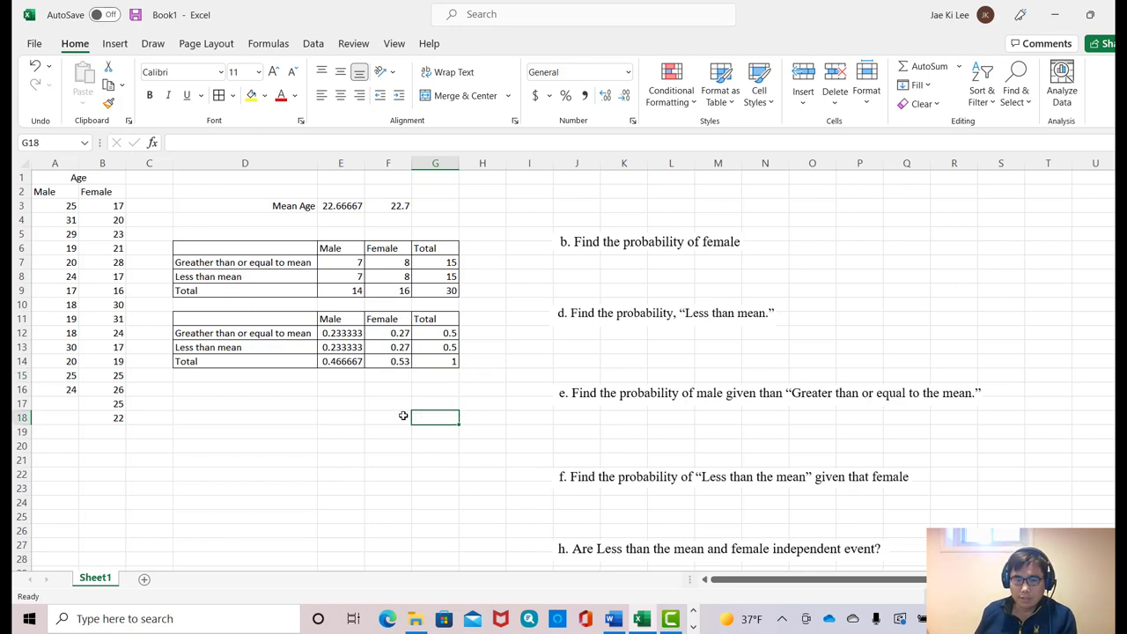
Step: Highlight the grand total cell G14 of the probability table with yellow fill
click(432, 362)
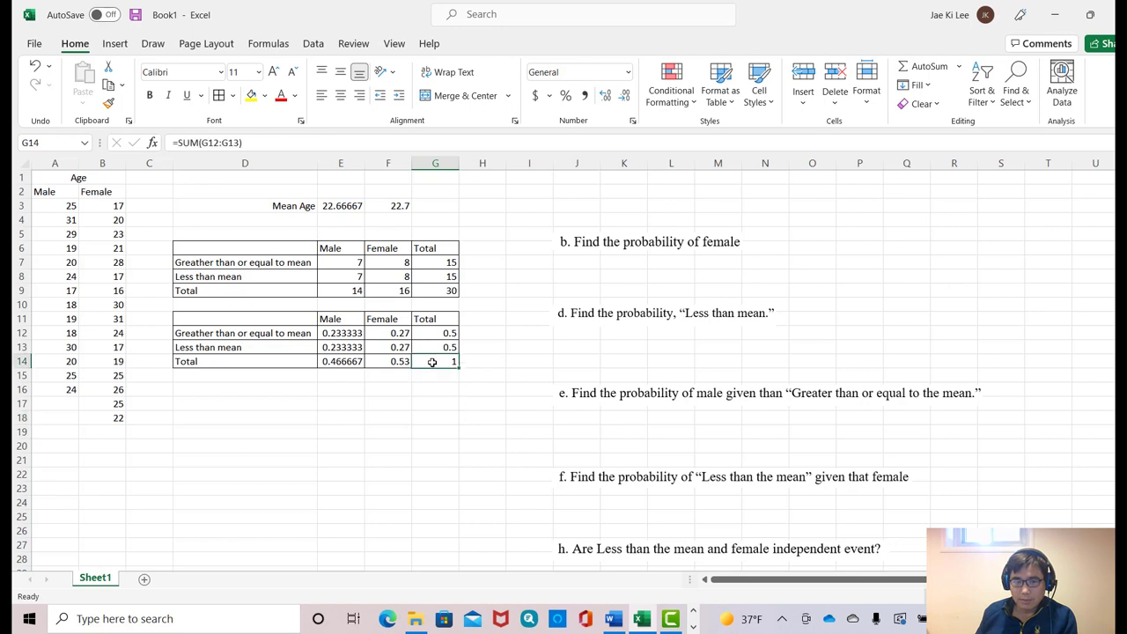
click(251, 95)
click(468, 501)
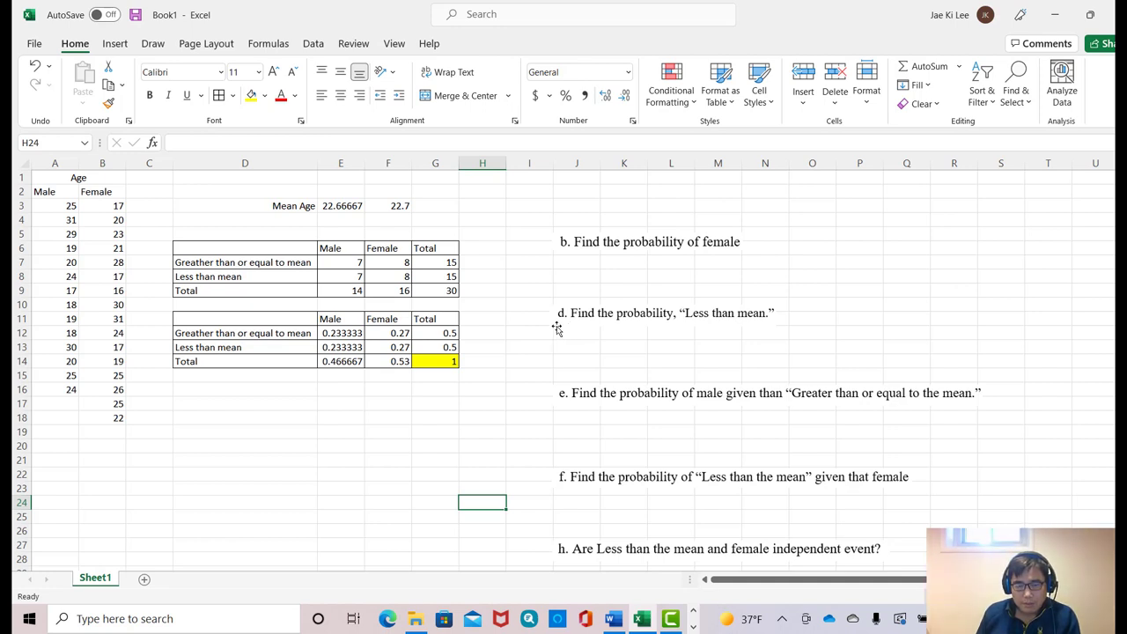
click(693, 628)
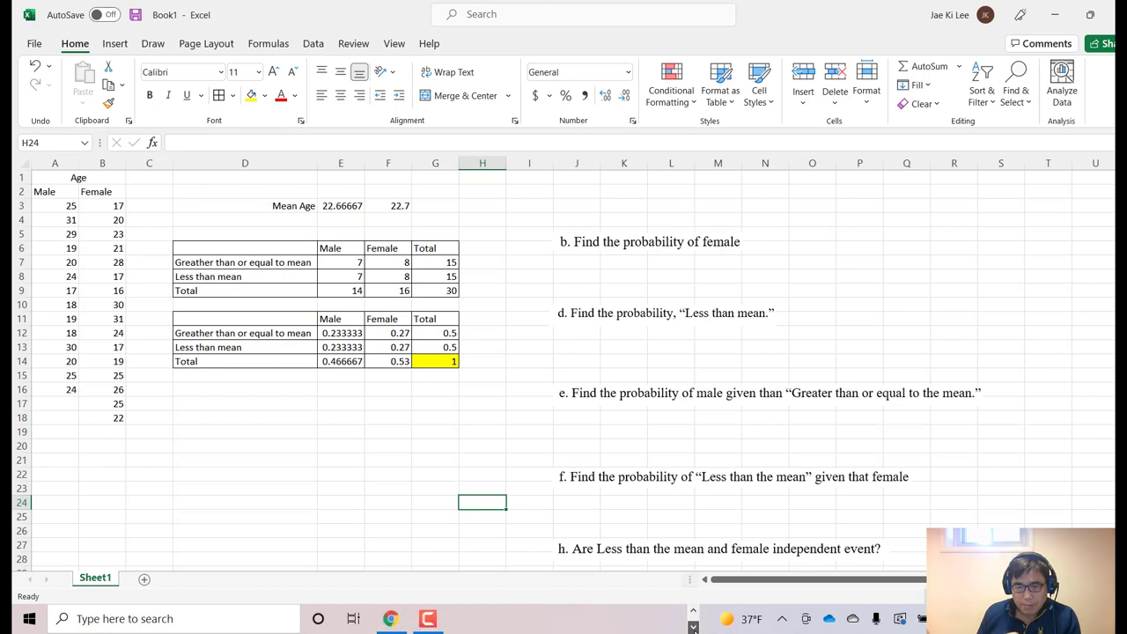
click(427, 619)
click(907, 527)
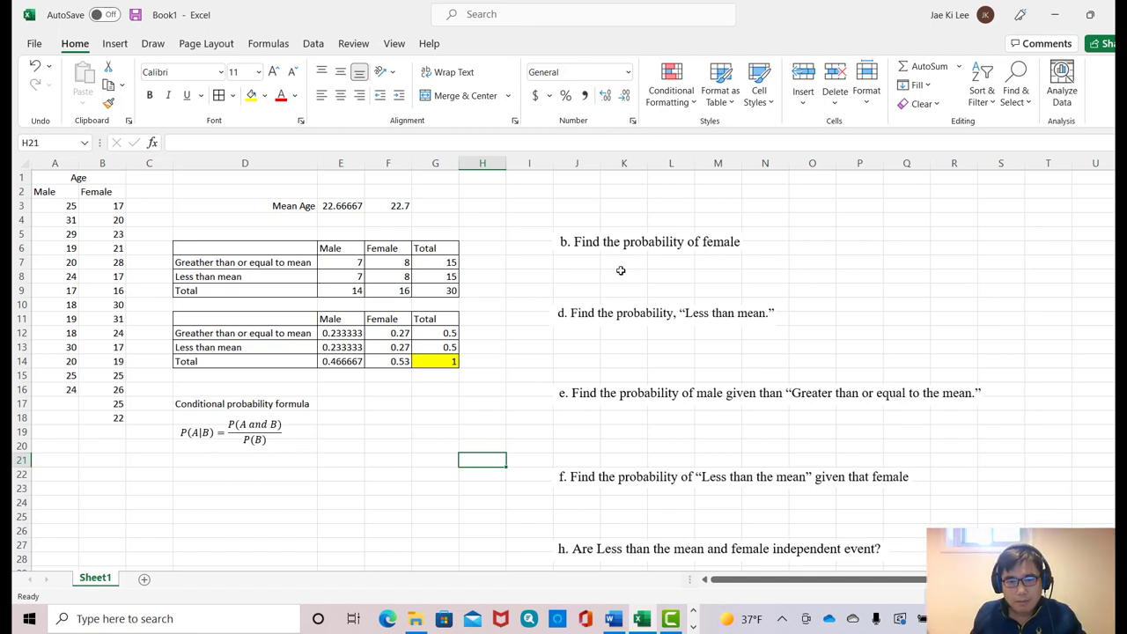
Step: Answer question b by entering the label P(F) in J8 and the probability 0.53 in K8
click(578, 275)
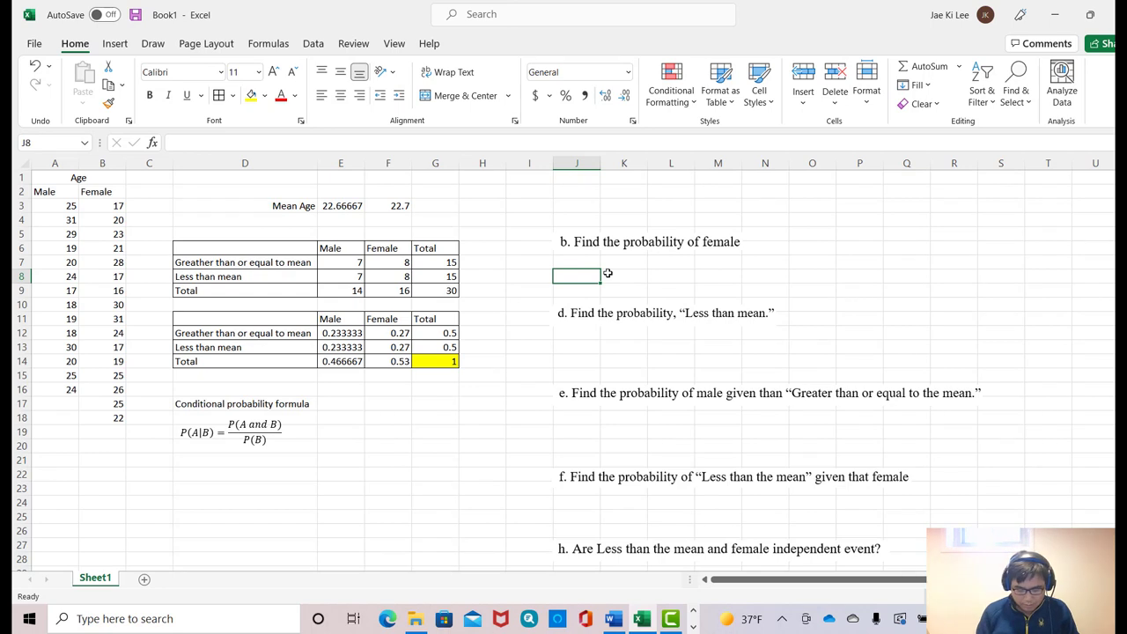
text(P()
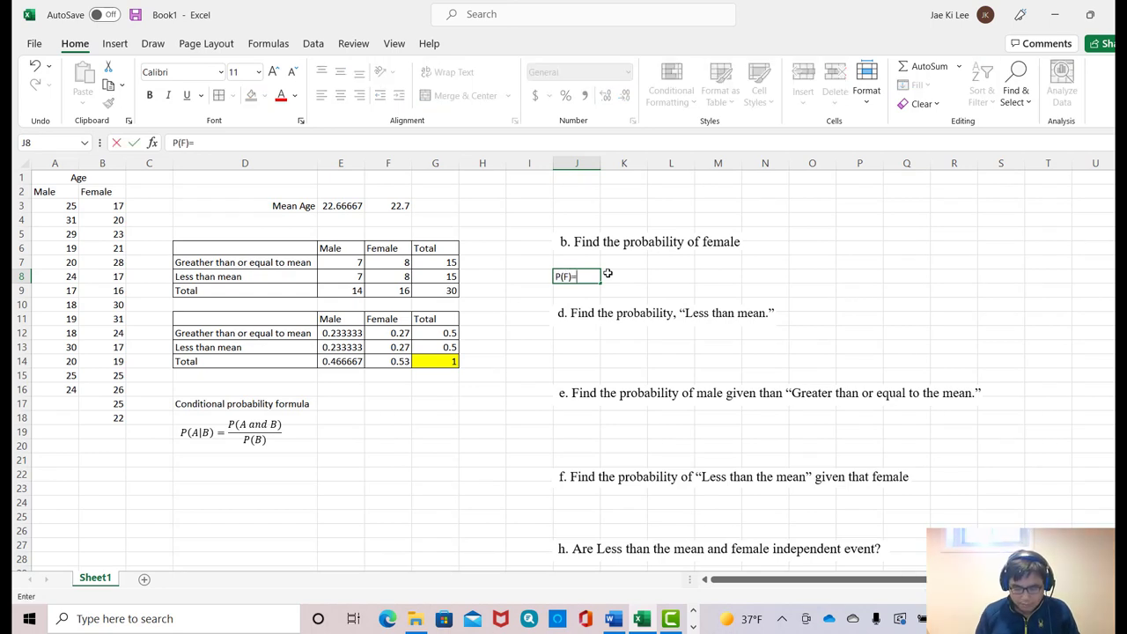
text(F)=)
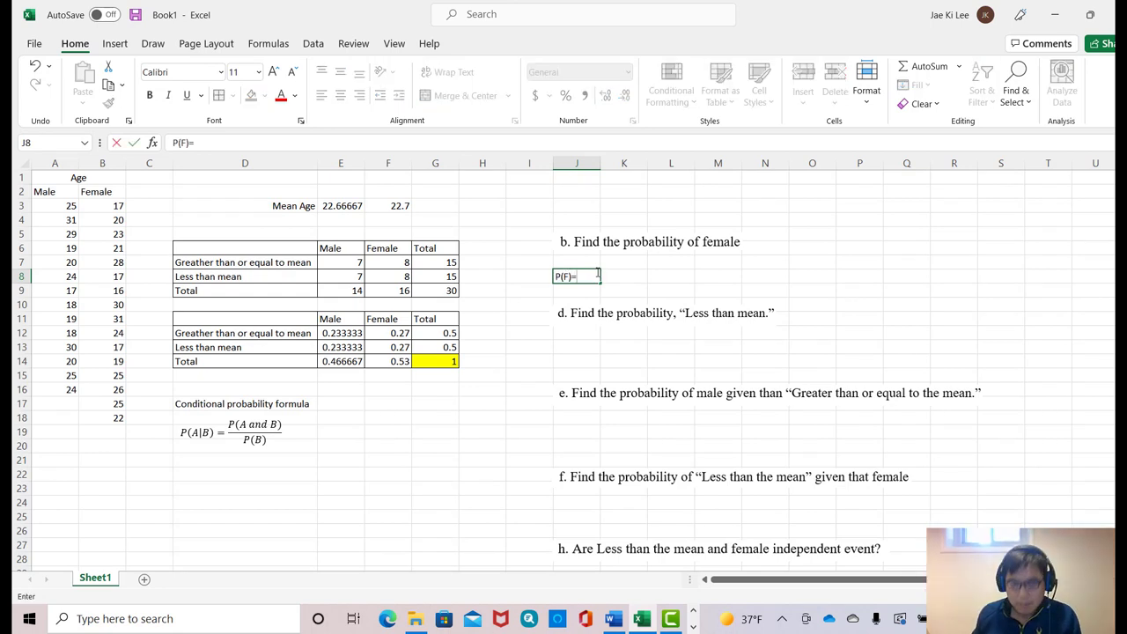
key(BackSpace)
key(Tab)
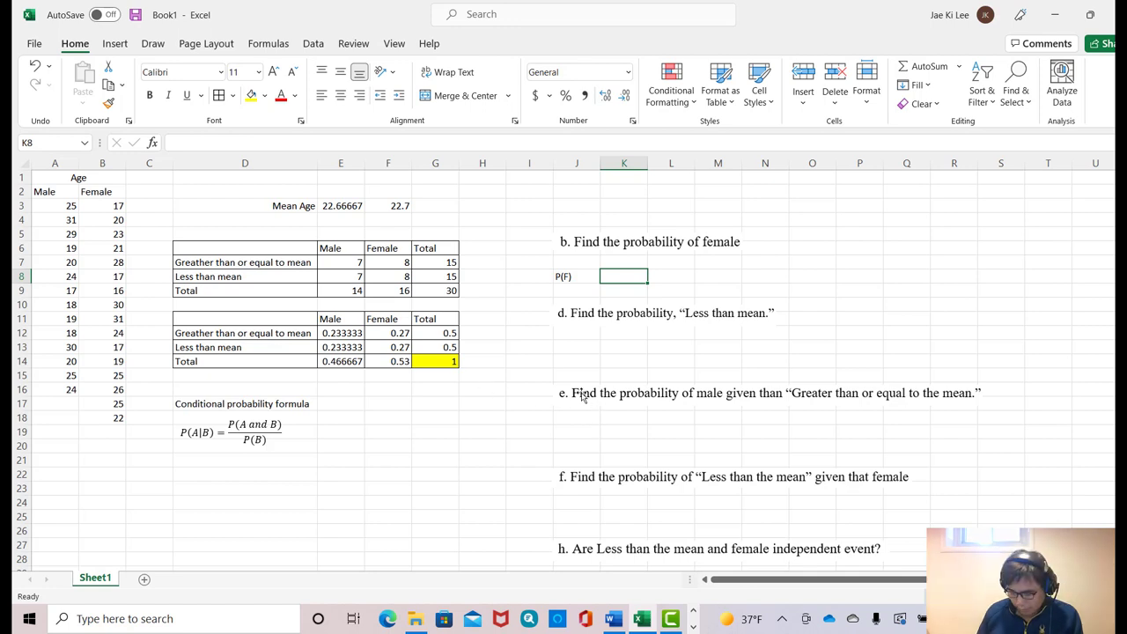
text(0.53)
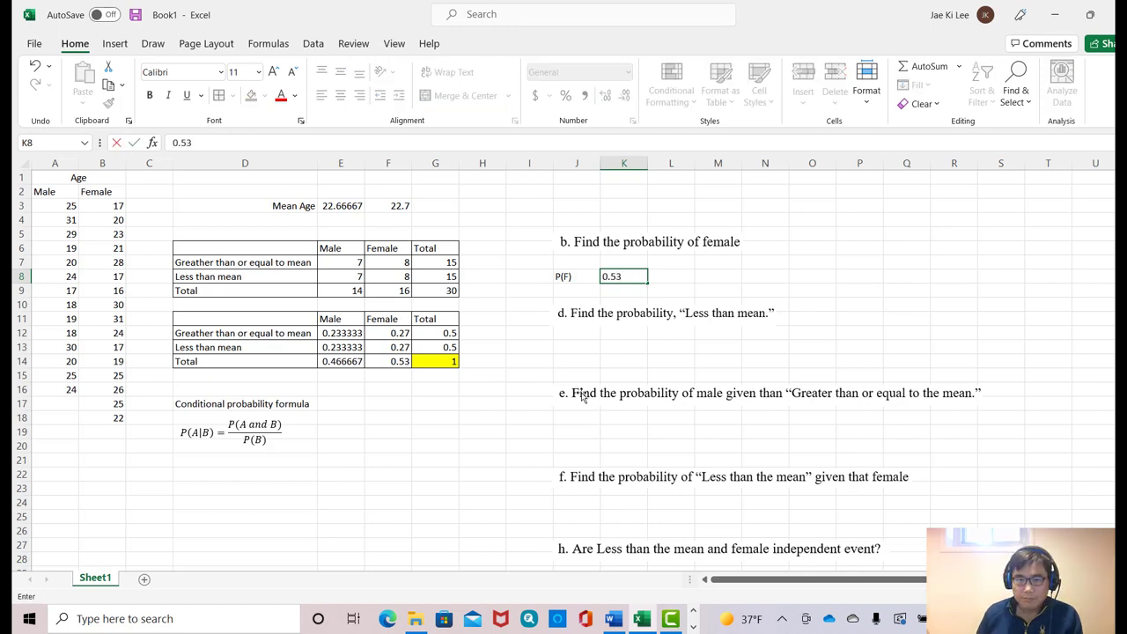
key(Return)
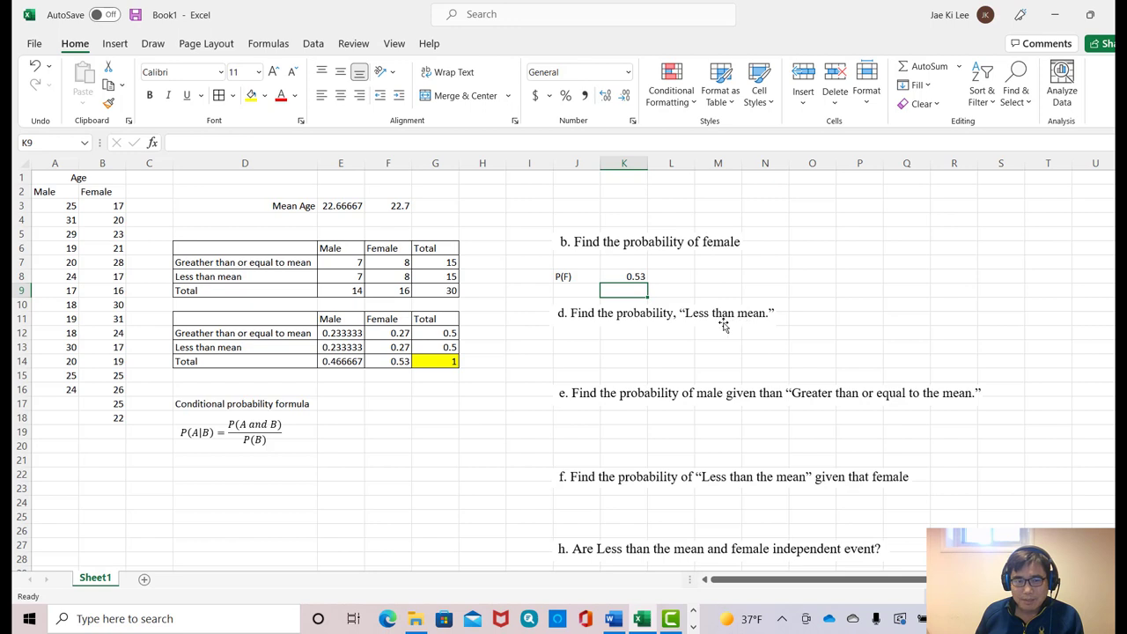
Step: Answer question d by entering the label "P(Less than mean" in J14 and the probability 0.5 in L14
click(577, 362)
text(P)
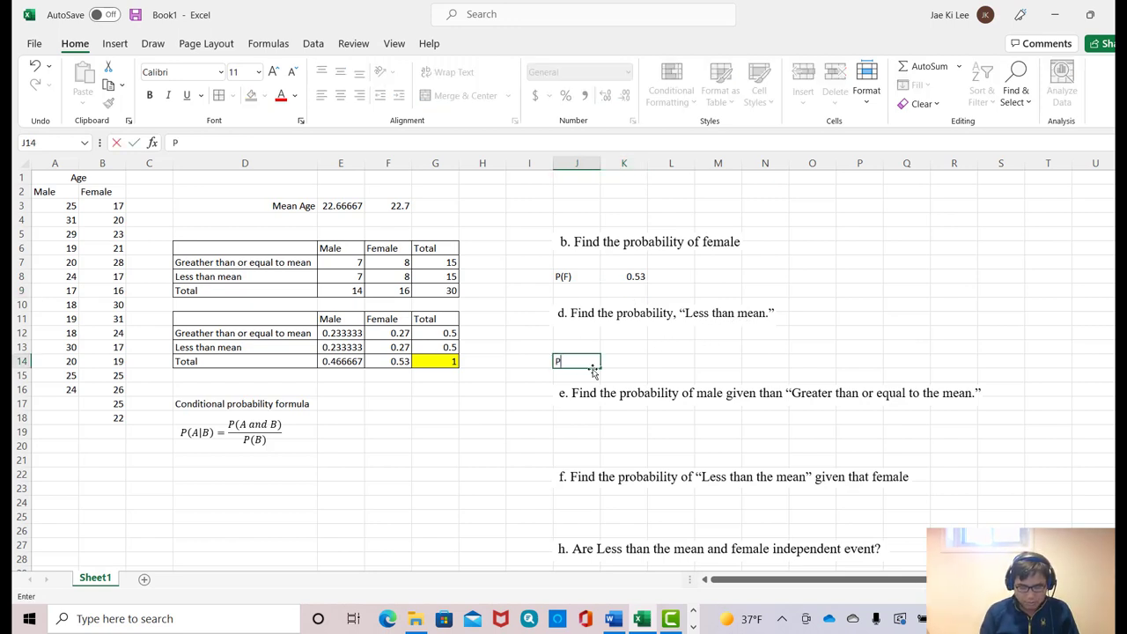
text((Less )
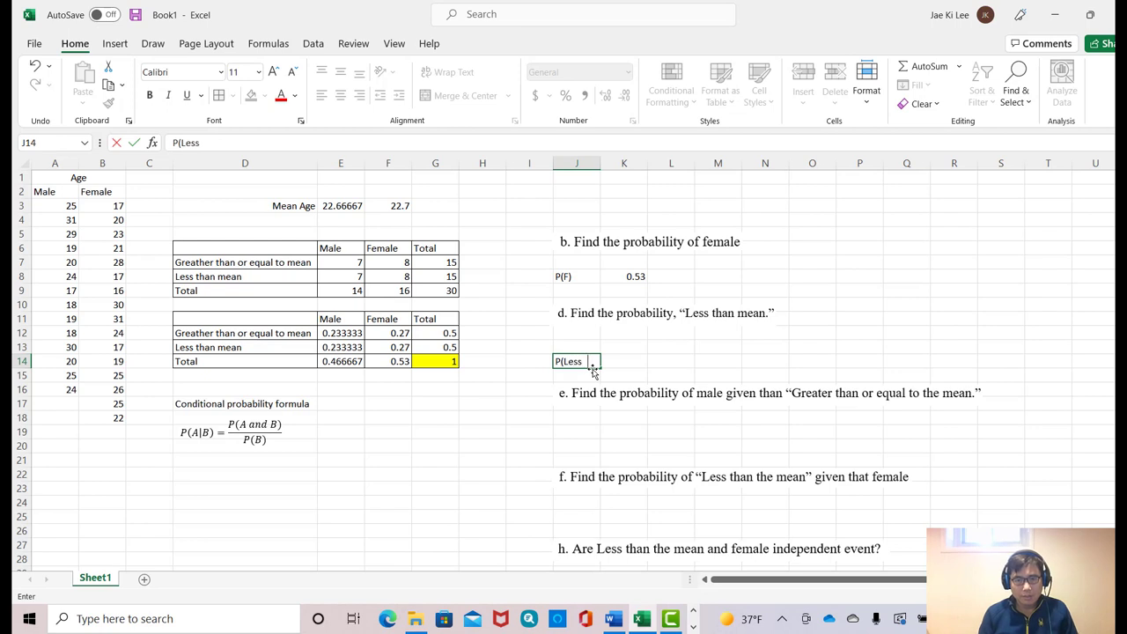
text(than mean()
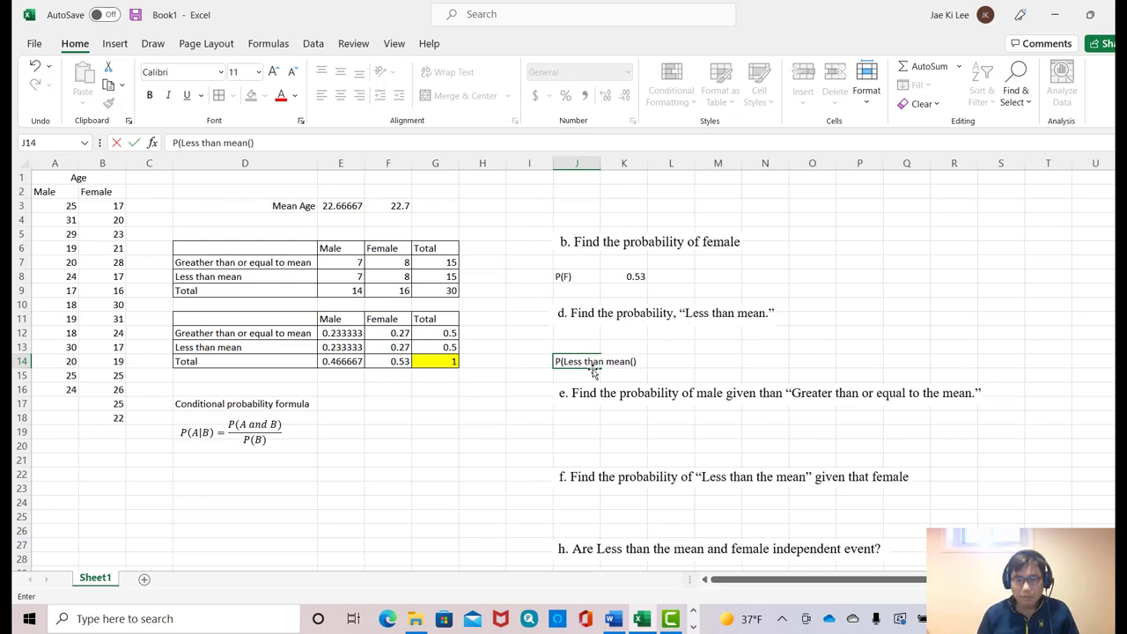
key(Tab)
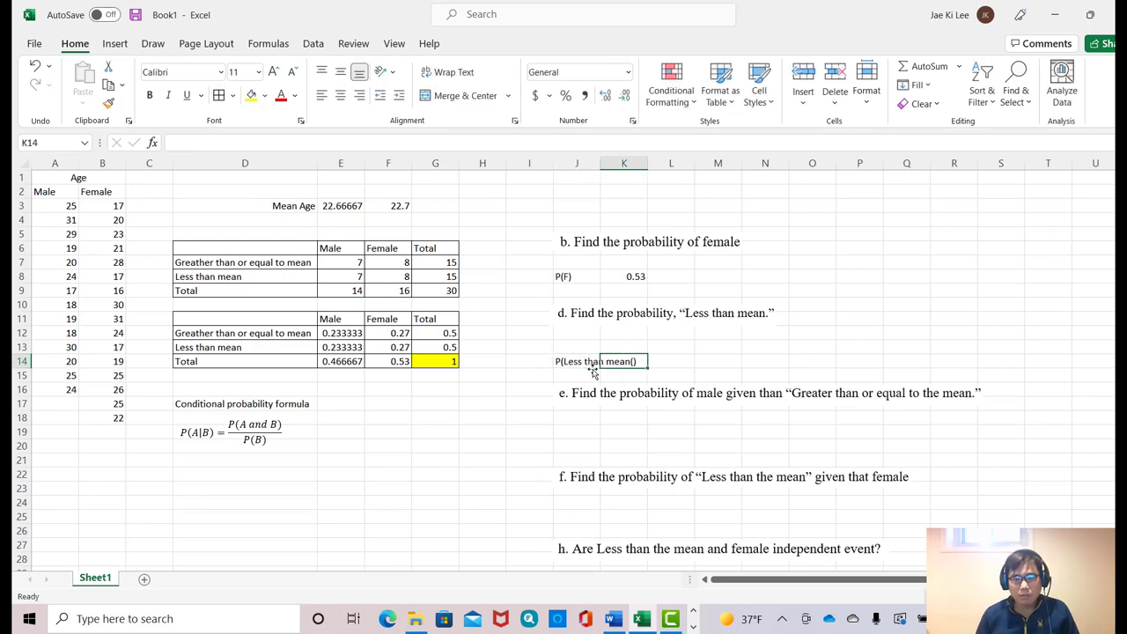
click(592, 365)
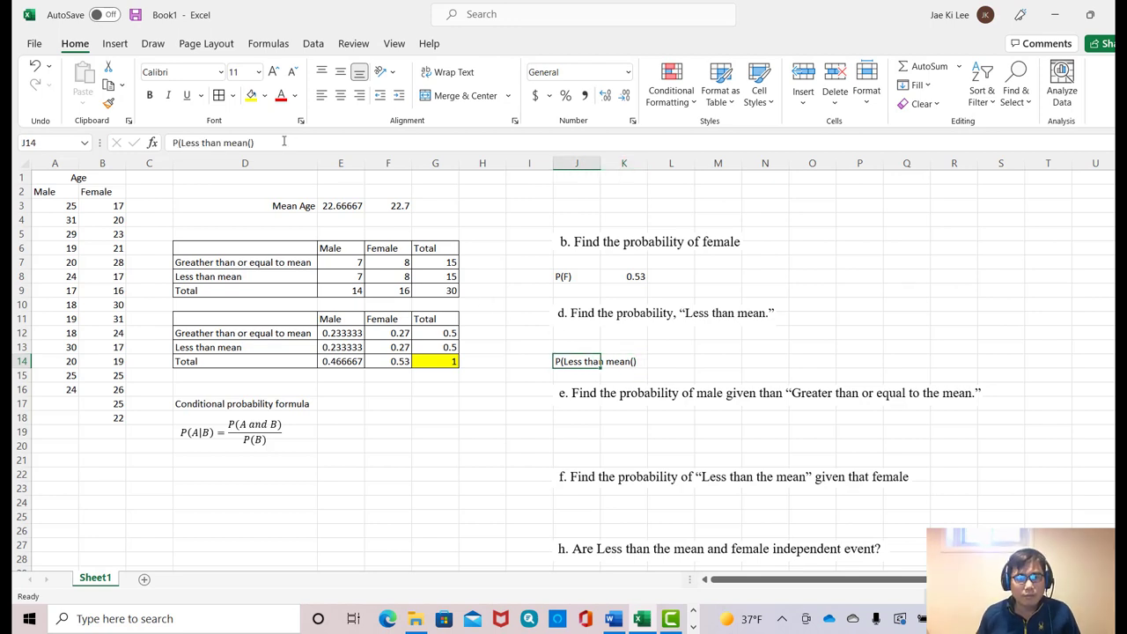
click(263, 142)
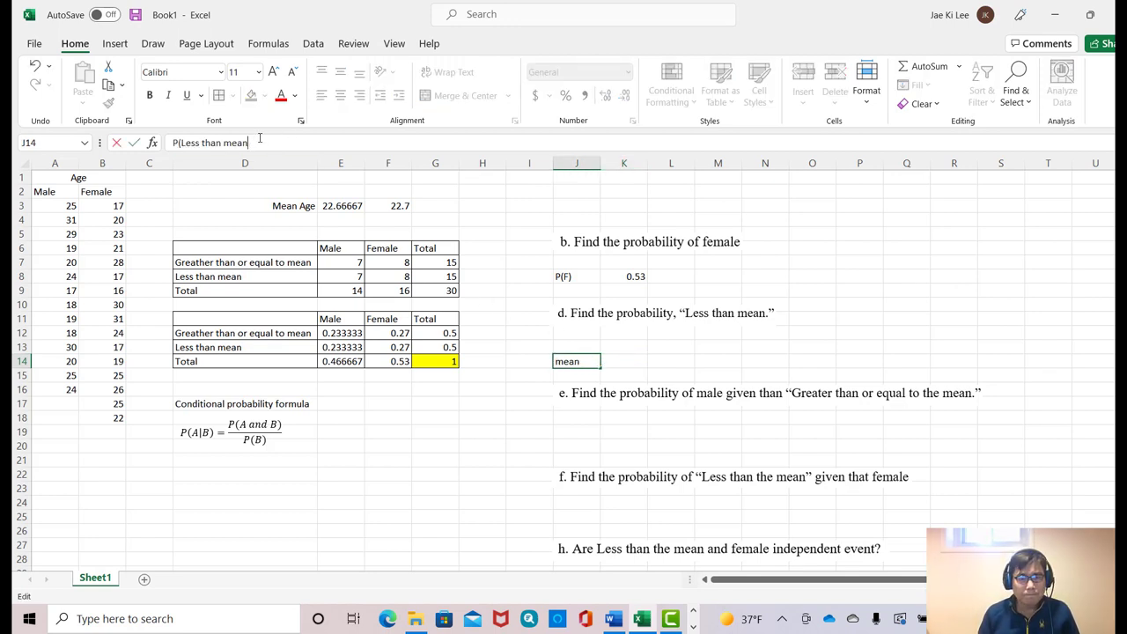
click(636, 363)
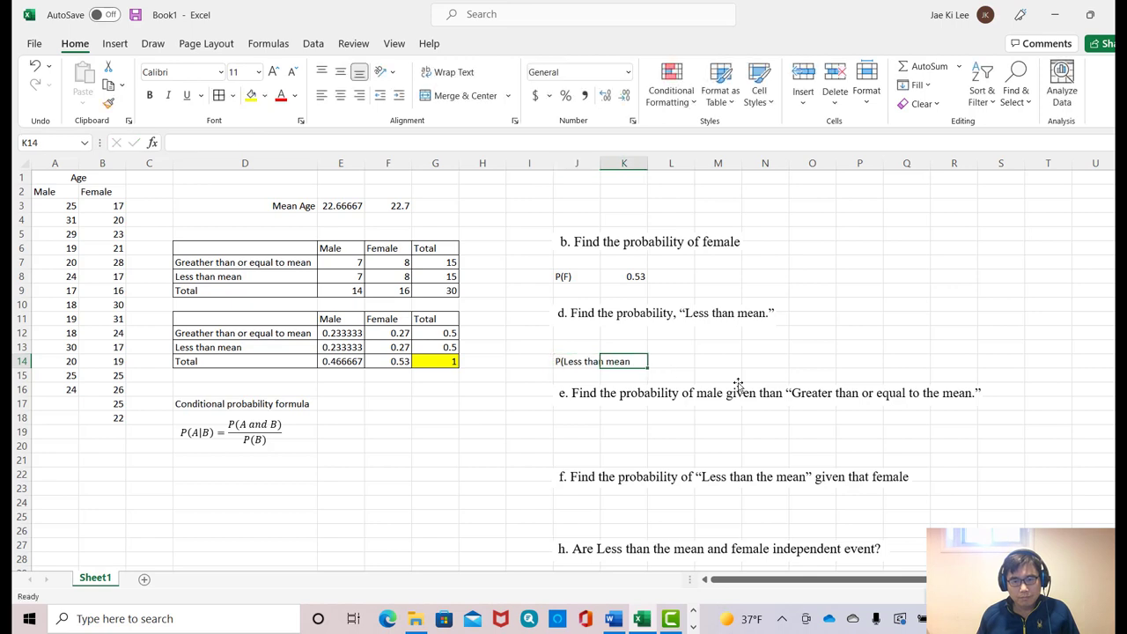
key(Right)
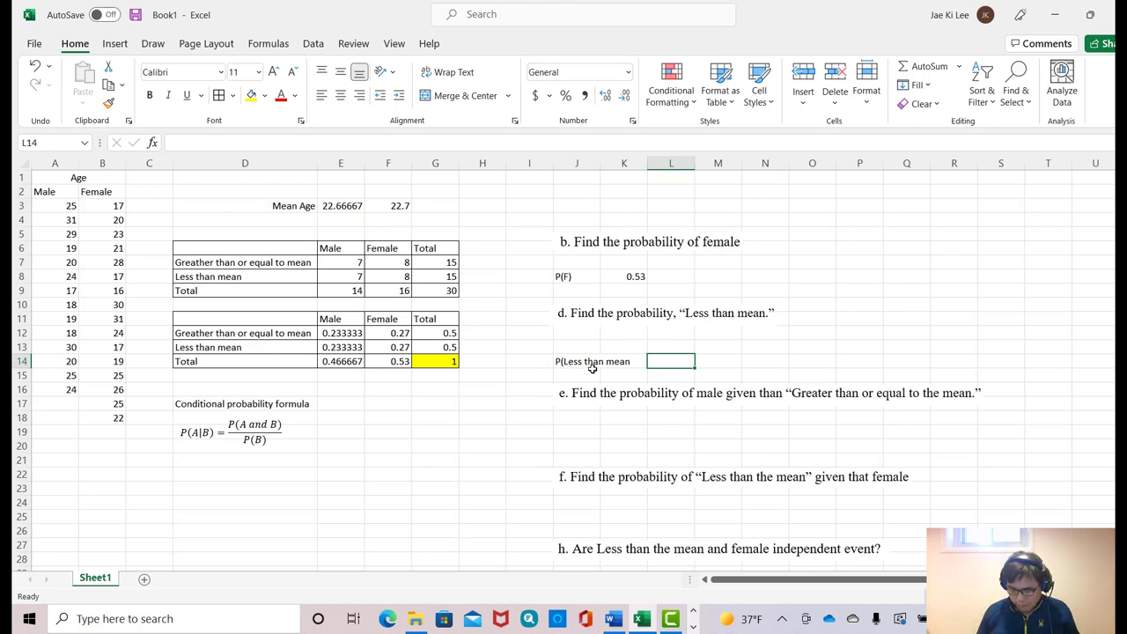
text(0.5)
key(Return)
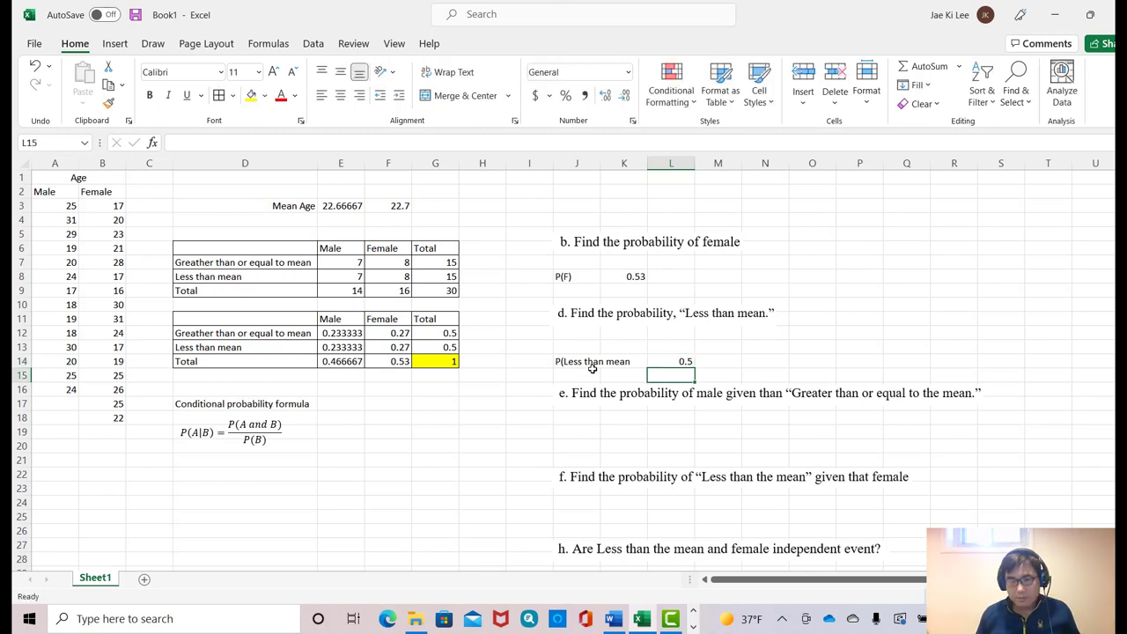
Step: Add the closing parenthesis to the label in J14 to make it "P(Less than mean)"
click(577, 365)
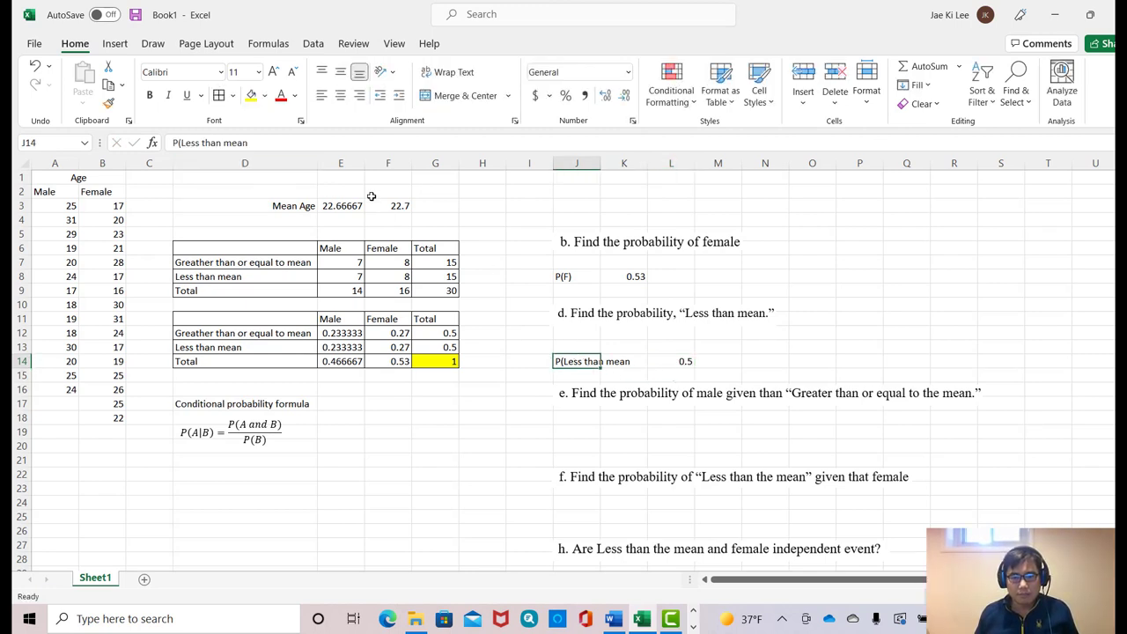
click(273, 144)
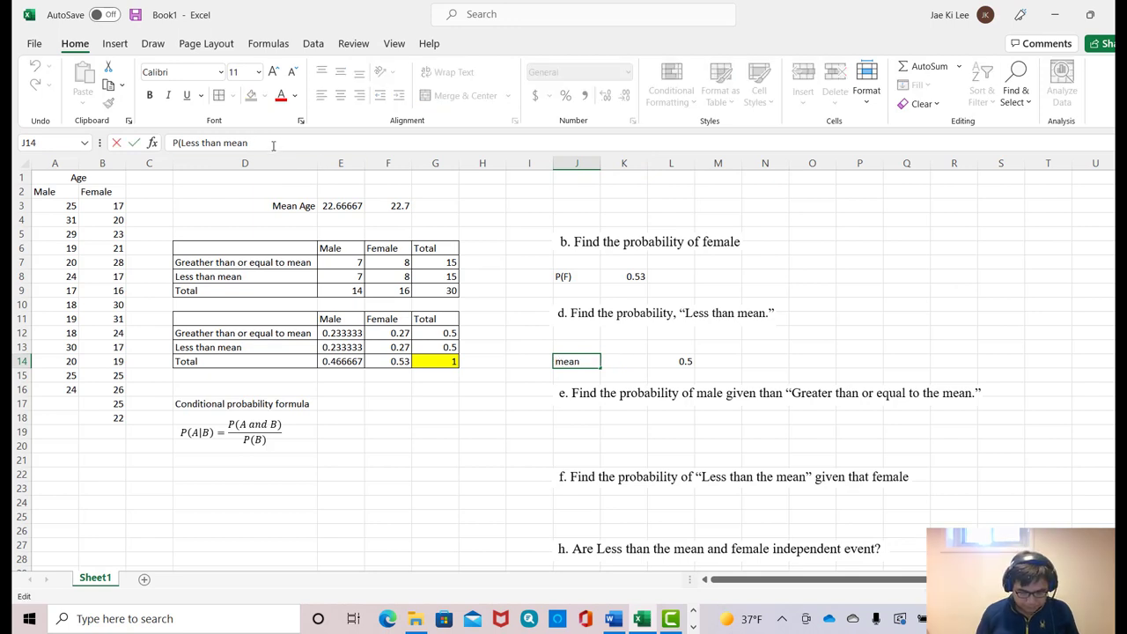
text())
key(Return)
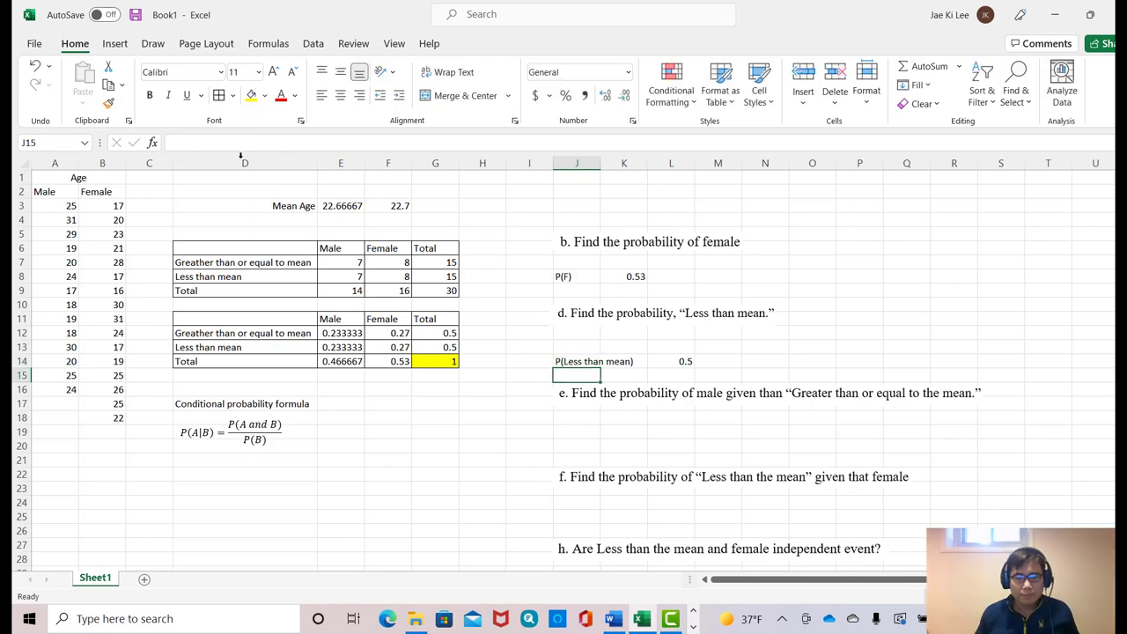
Step: Enter the label "P(M|Greather or equal to mean)" in J19 under question e
click(581, 431)
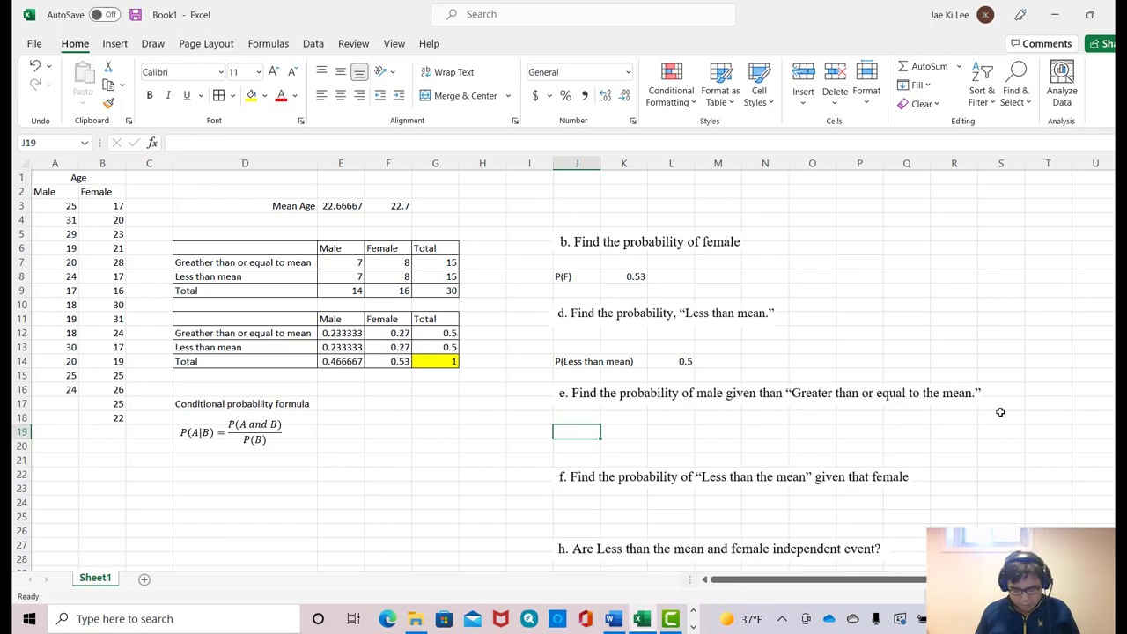
text(P)
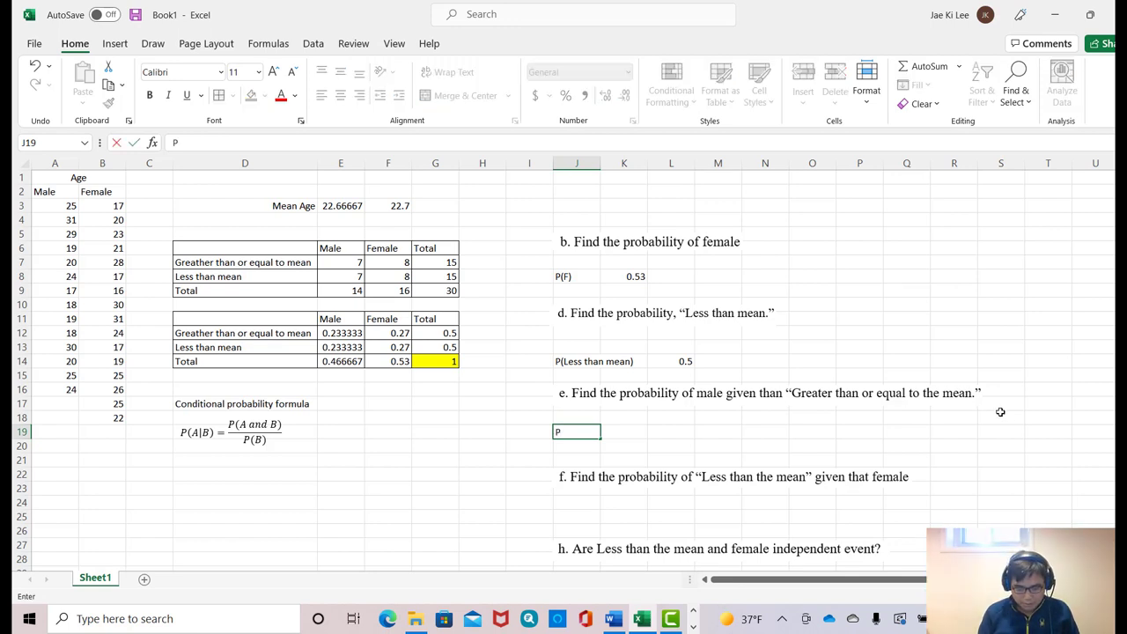
text((M)
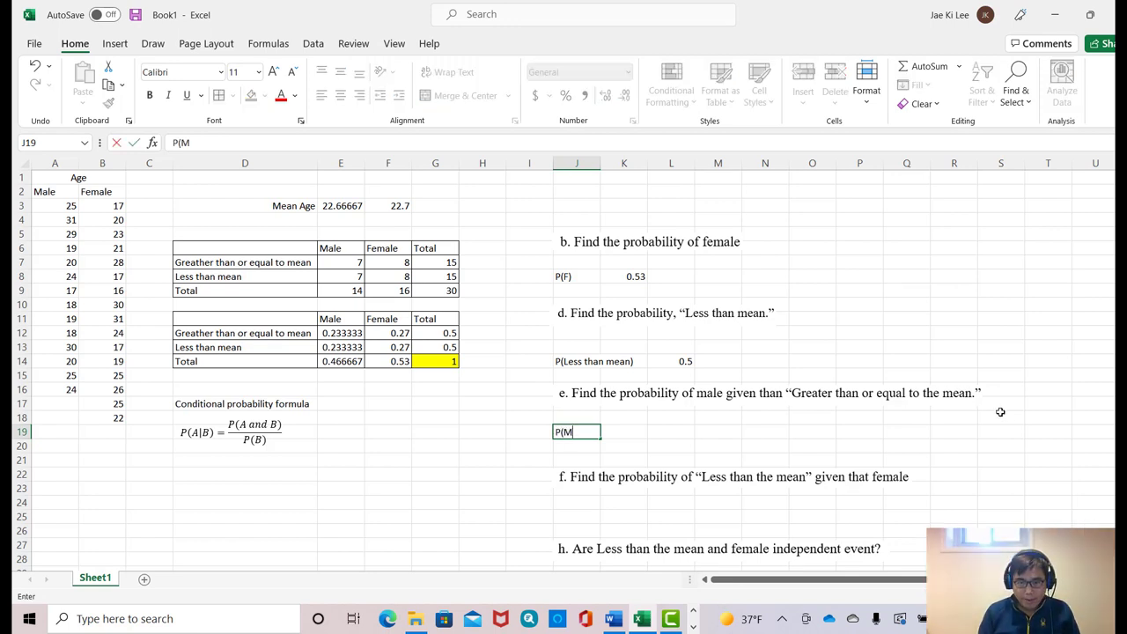
text(|G)
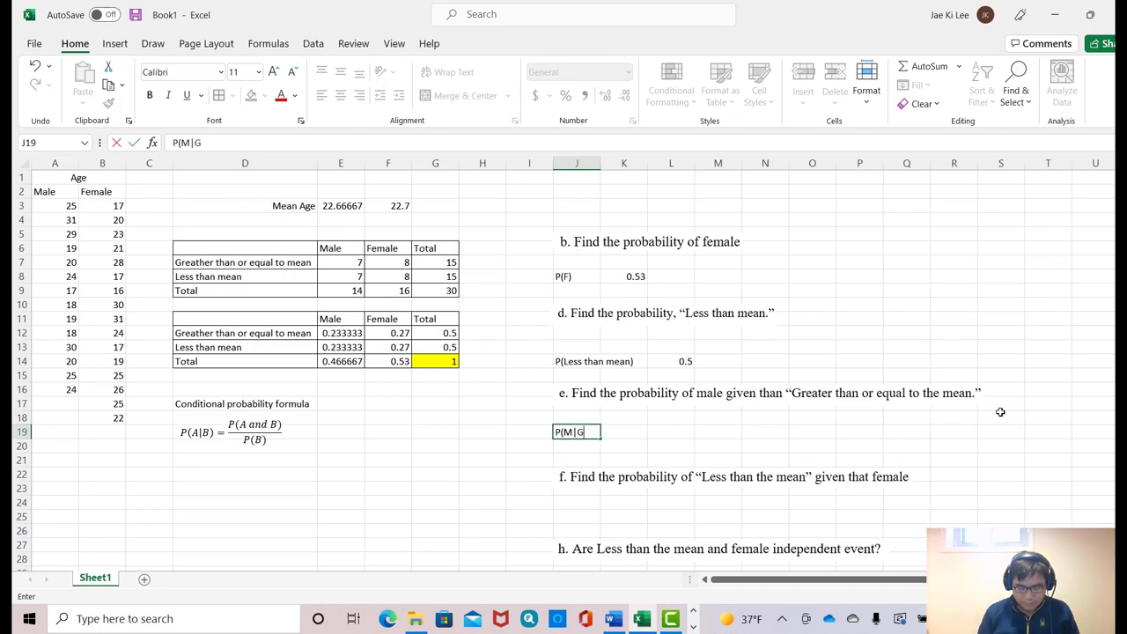
text(reanthe)
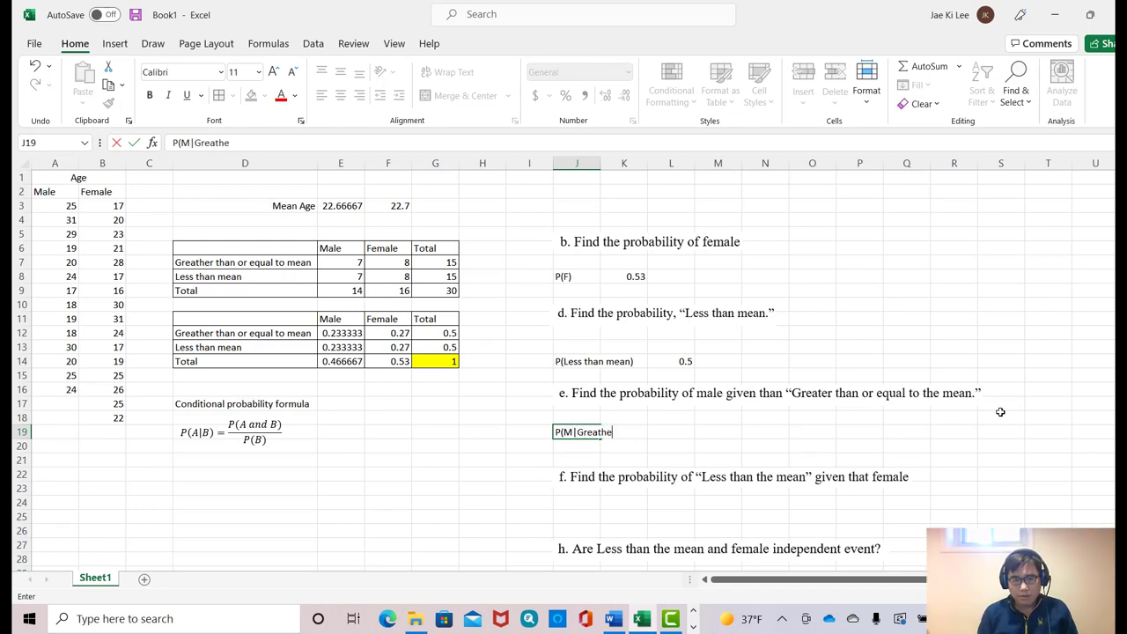
text(r or equal )
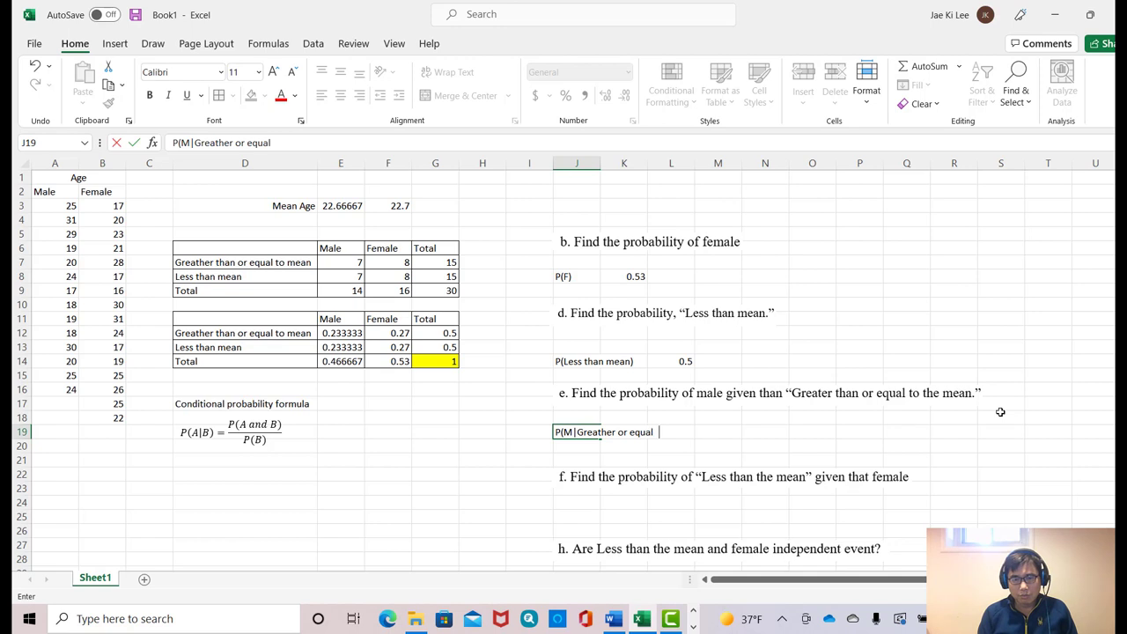
text(to mean))
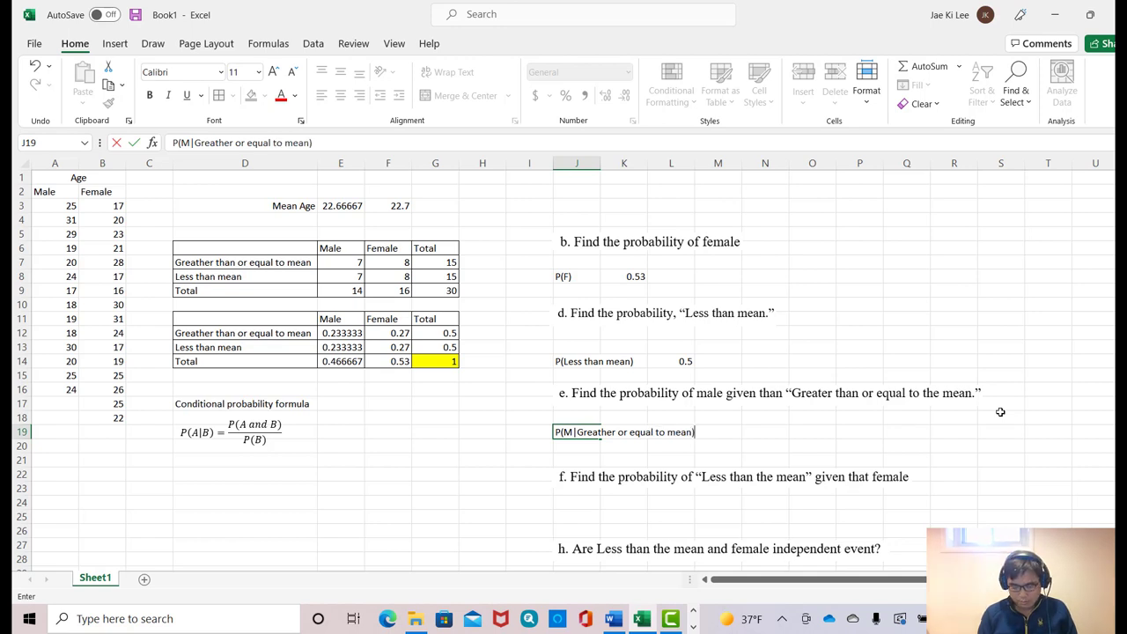
key(Right)
Step: Calculate the conditional probability for question e in M19 with =E12/G12
key(Right)
key(Right)
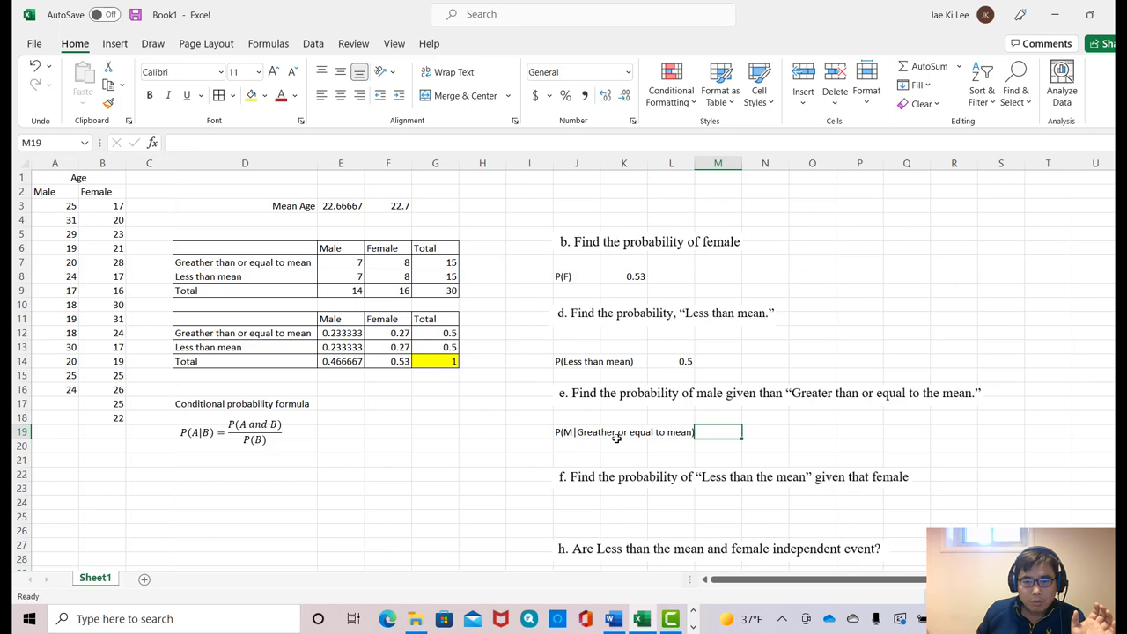
click(347, 335)
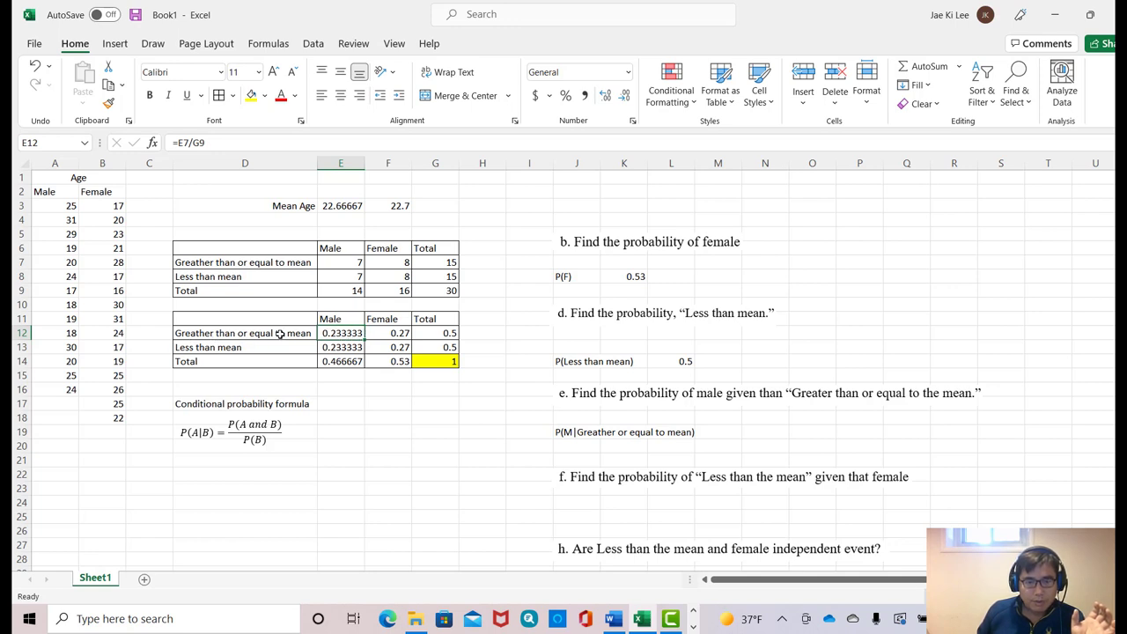
click(719, 432)
text(=)
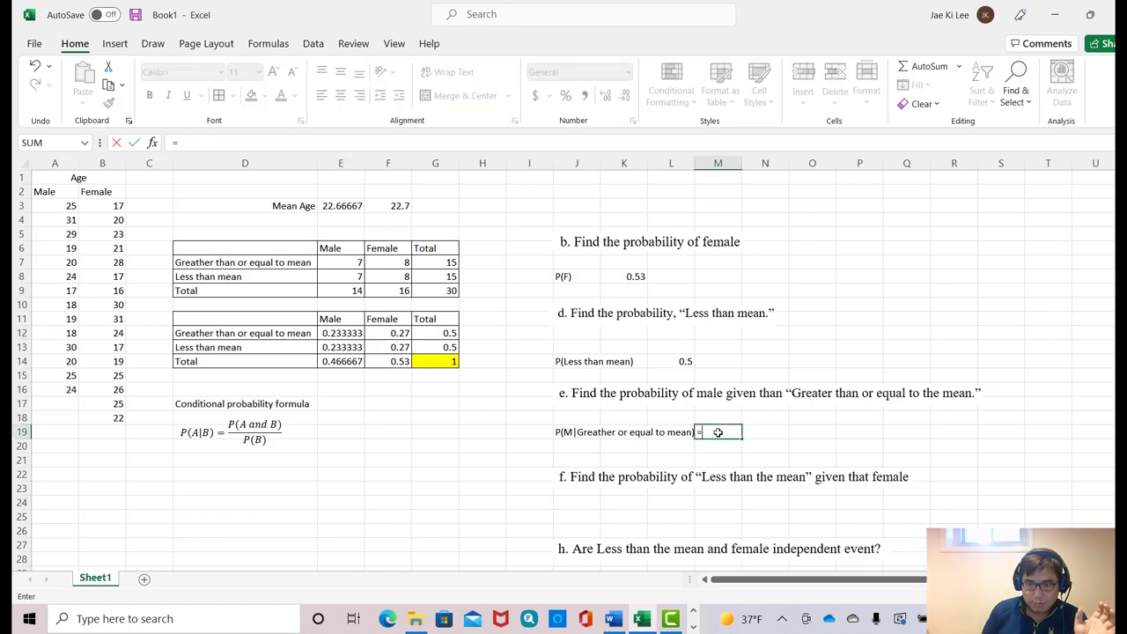
click(339, 333)
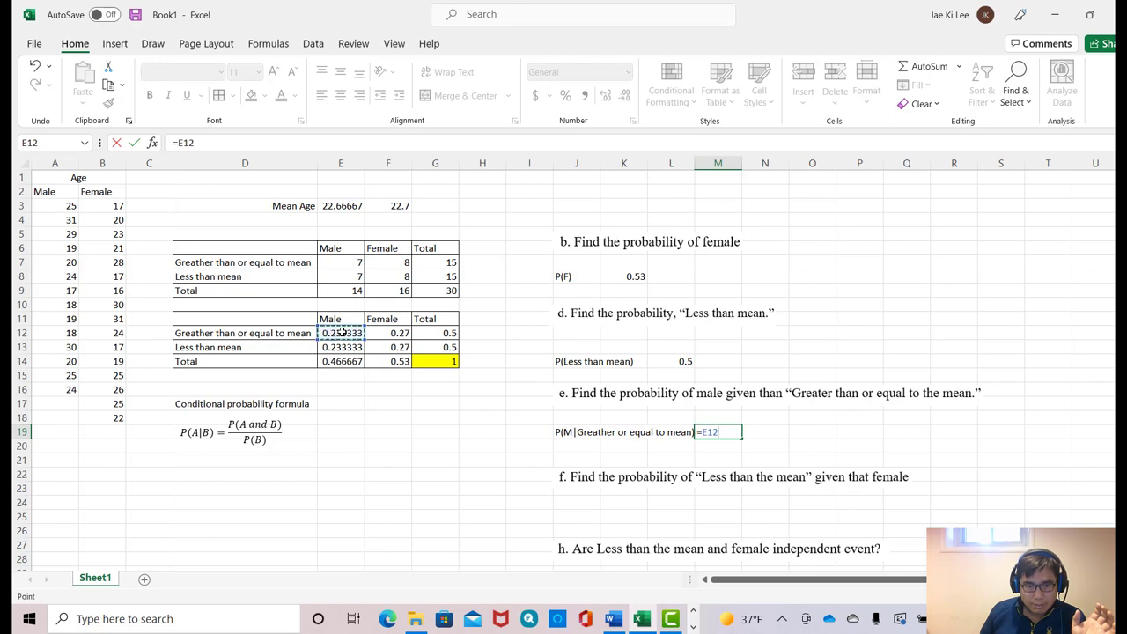
text(/)
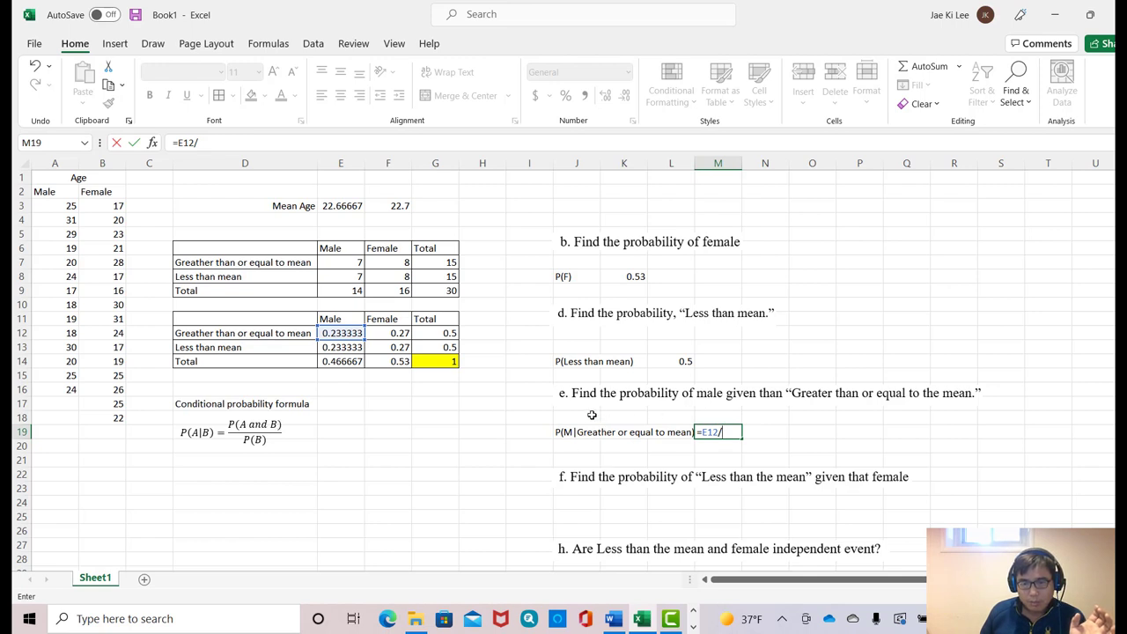
click(447, 333)
key(Return)
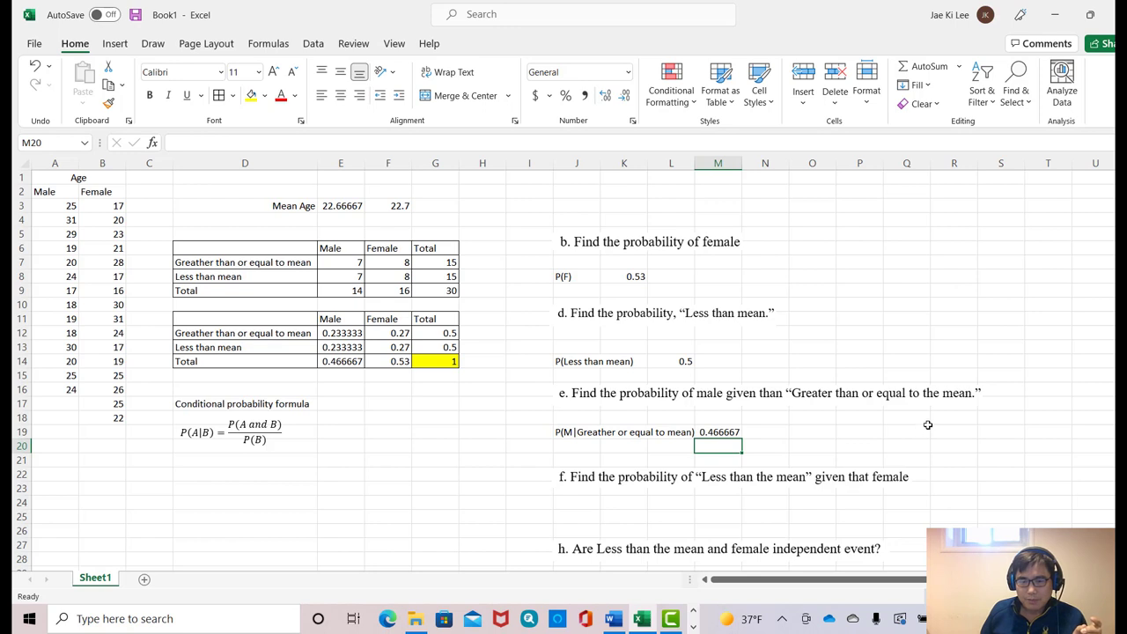
Step: Enter the label "P(Less than mean|F)" in J25 under question f
scroll(924, 420, down, 1)
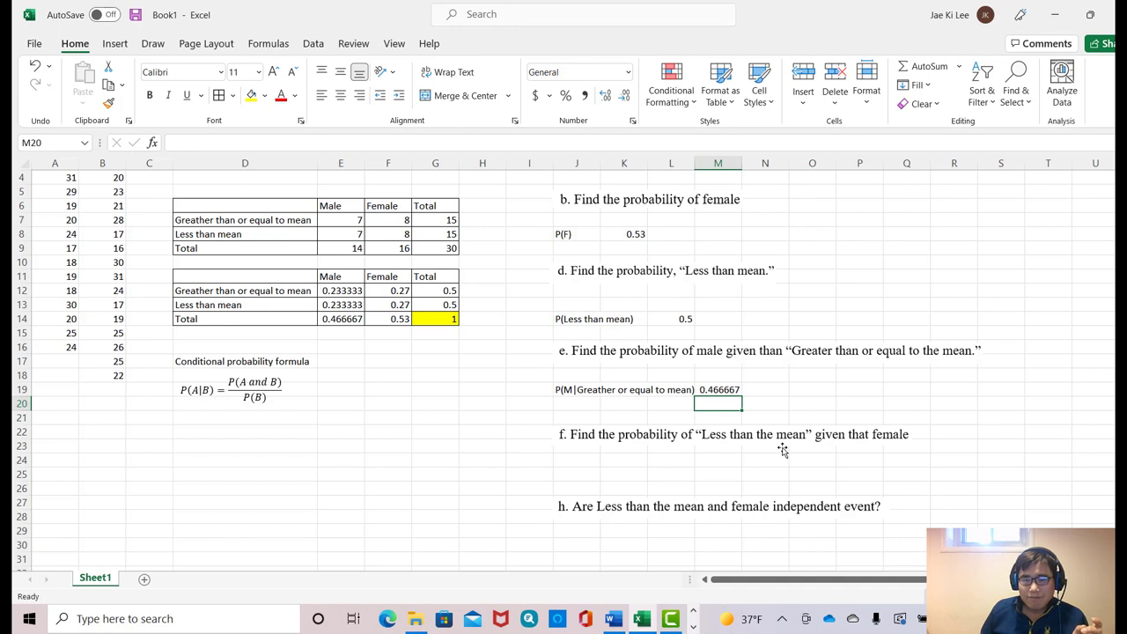
click(583, 473)
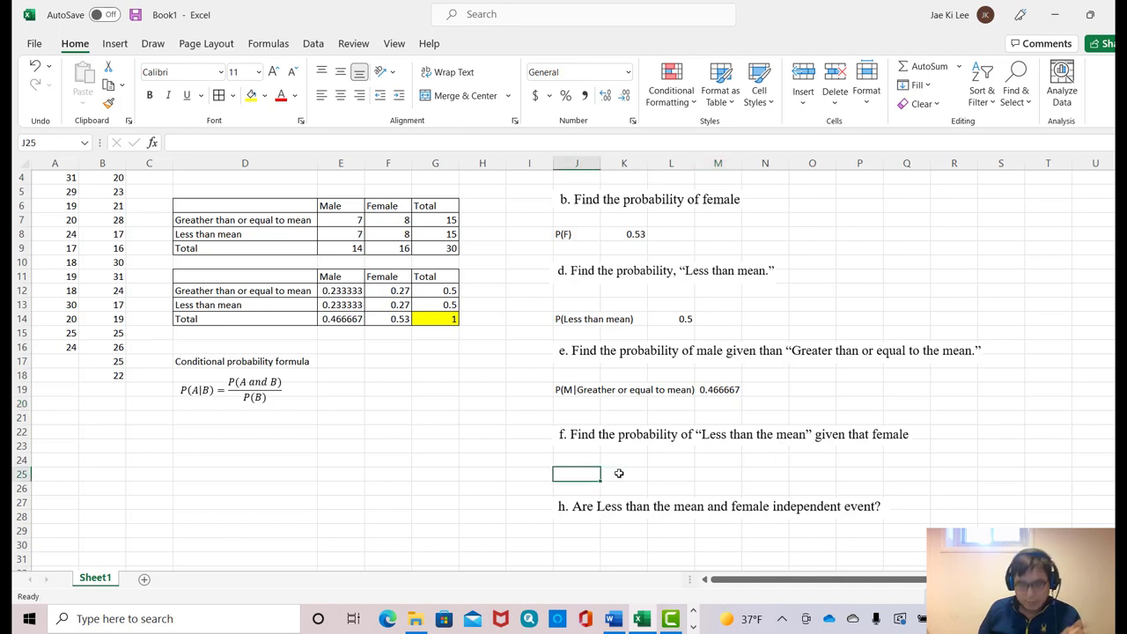
text(P)
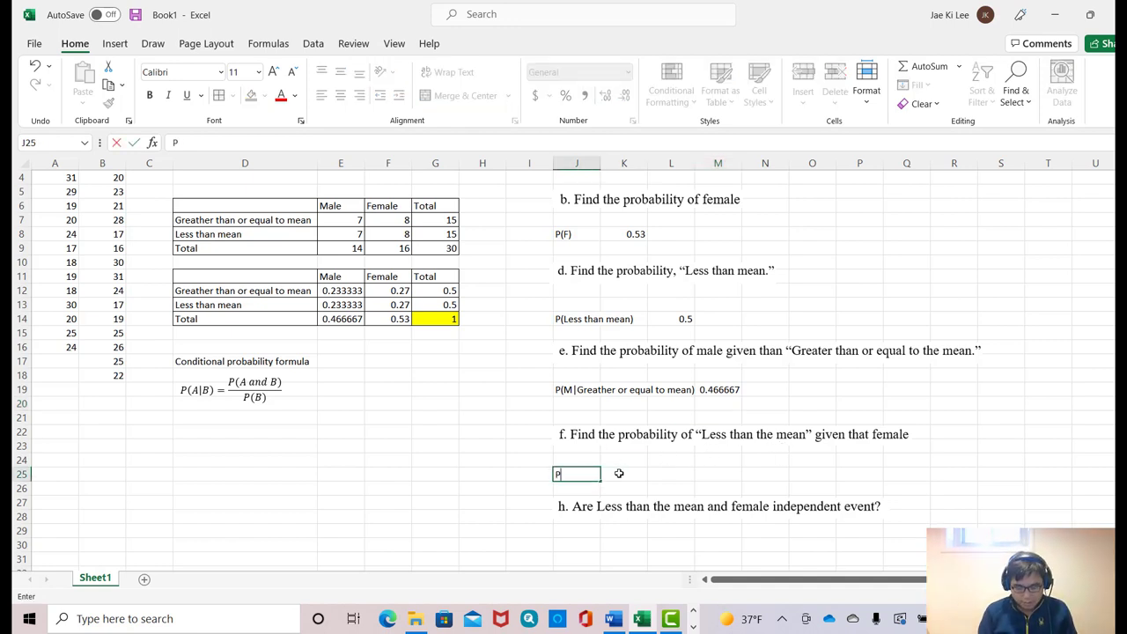
text((Less t)
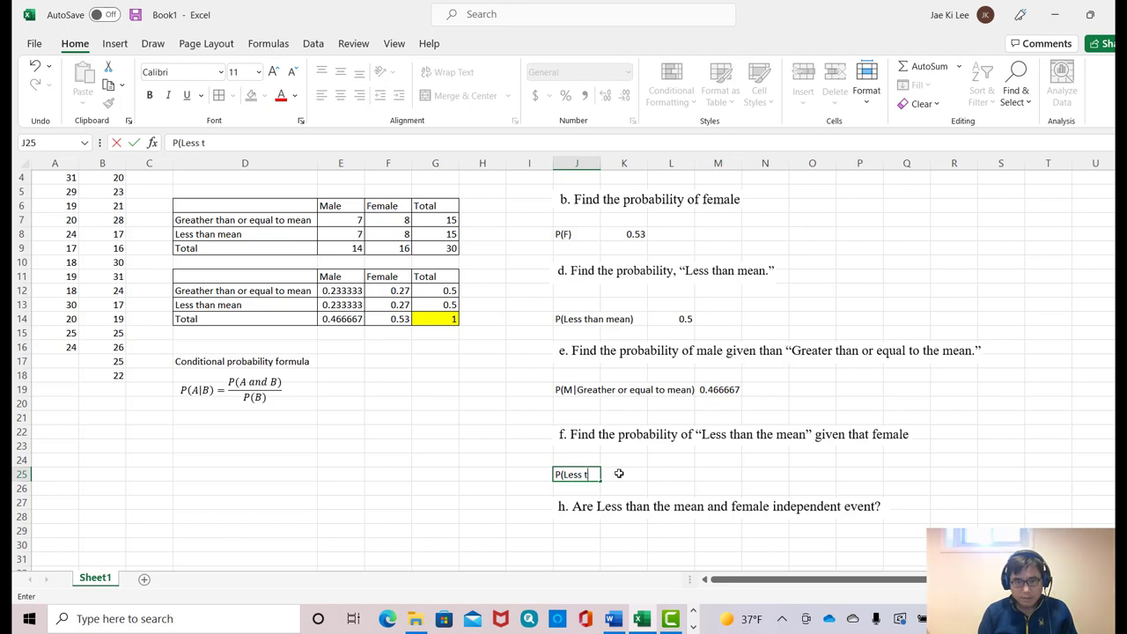
text(han mean)
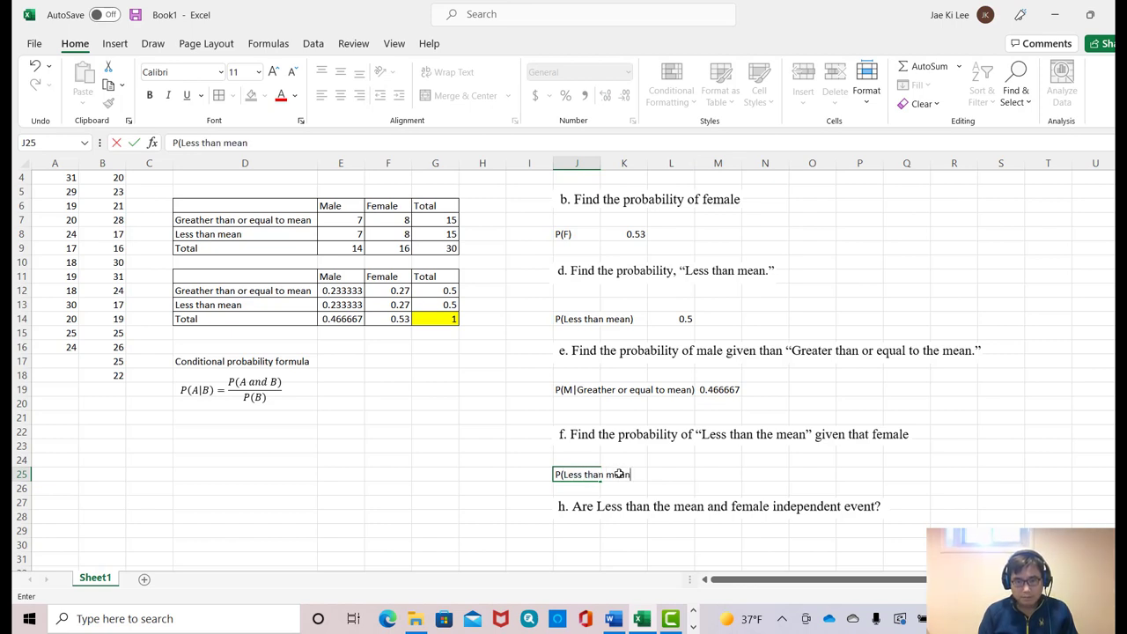
text( |)
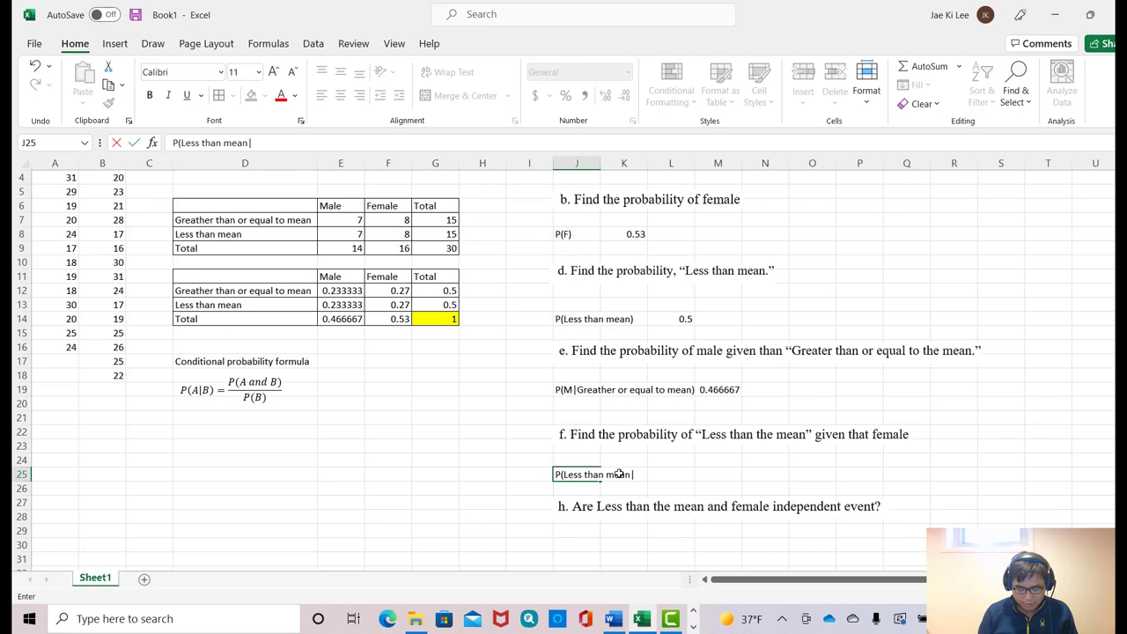
text(F))
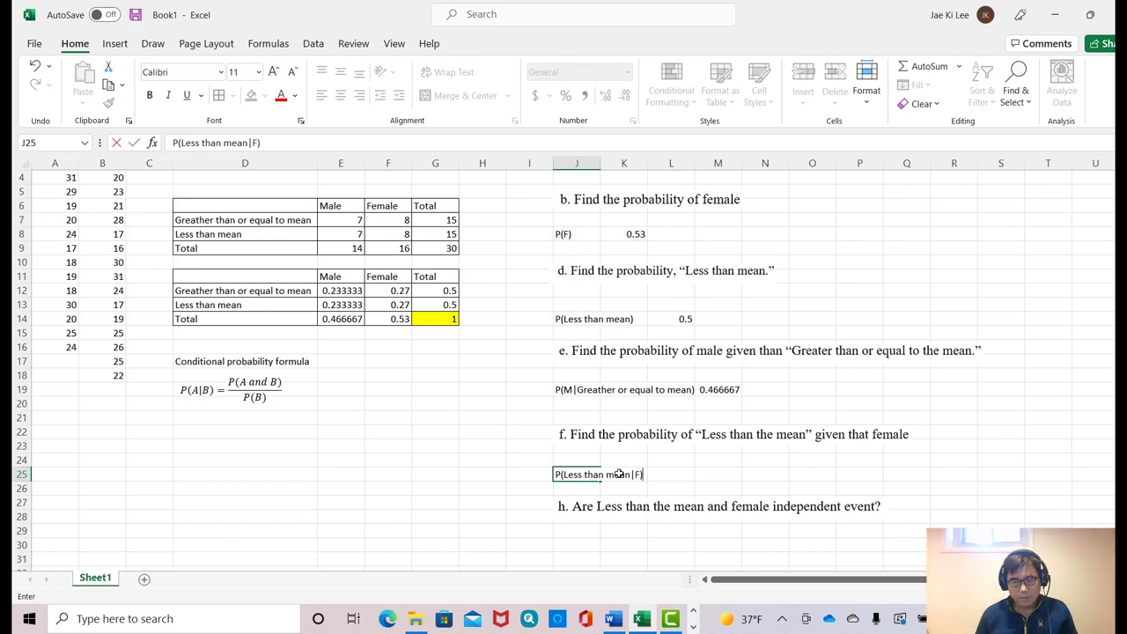
Step: Calculate the conditional probability for question f in L25 with =F13/F14
key(Tab)
key(Tab)
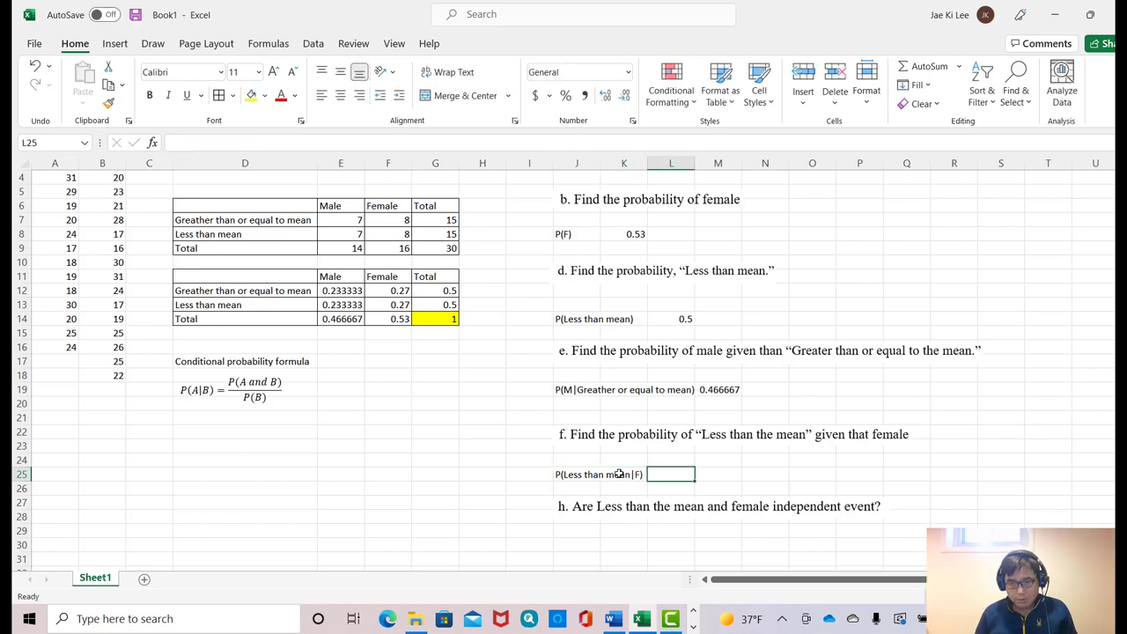
text(=)
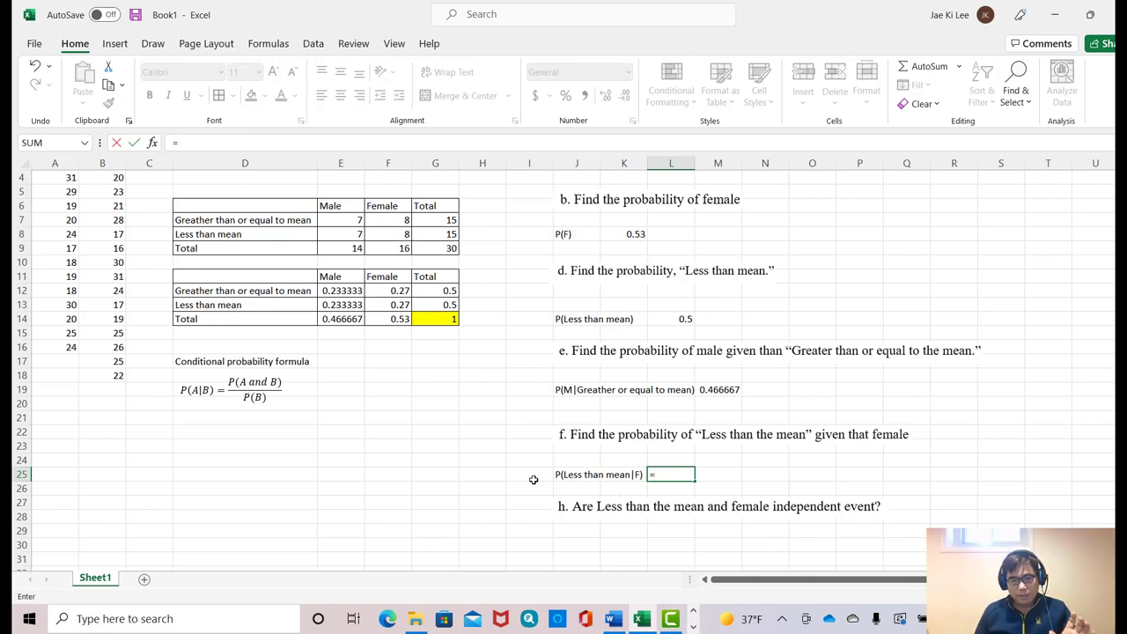
click(393, 304)
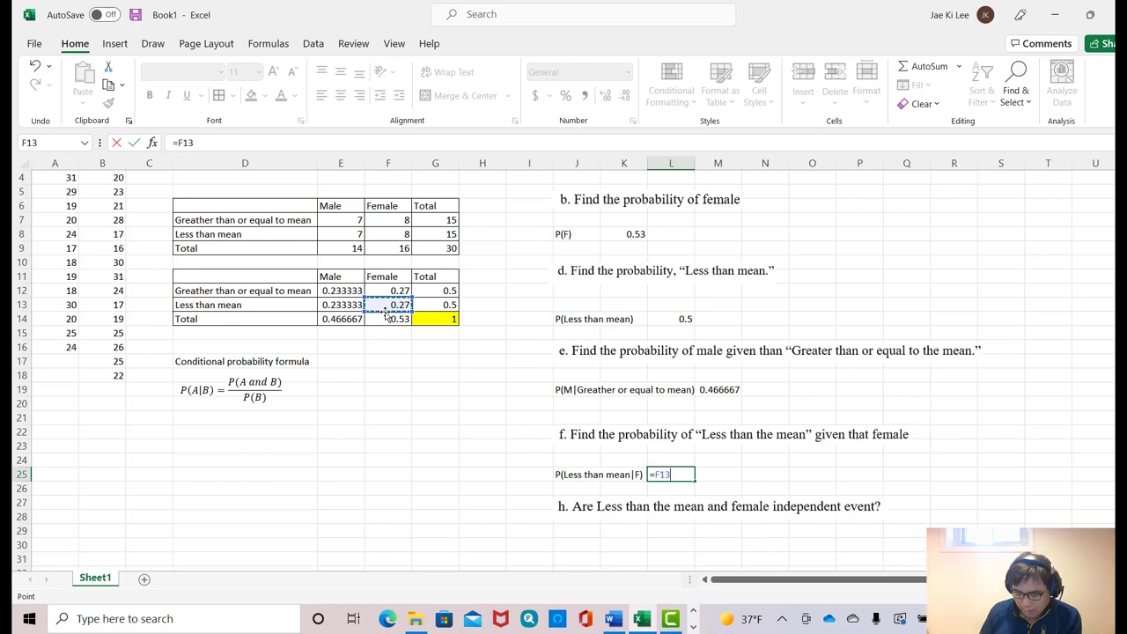
text(/)
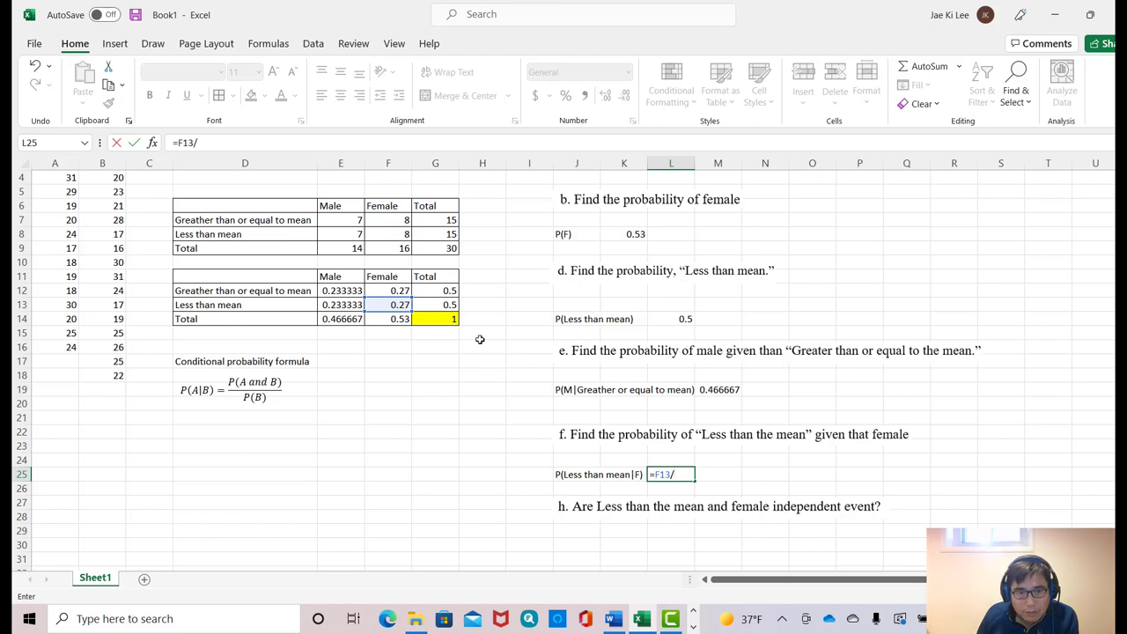
click(391, 321)
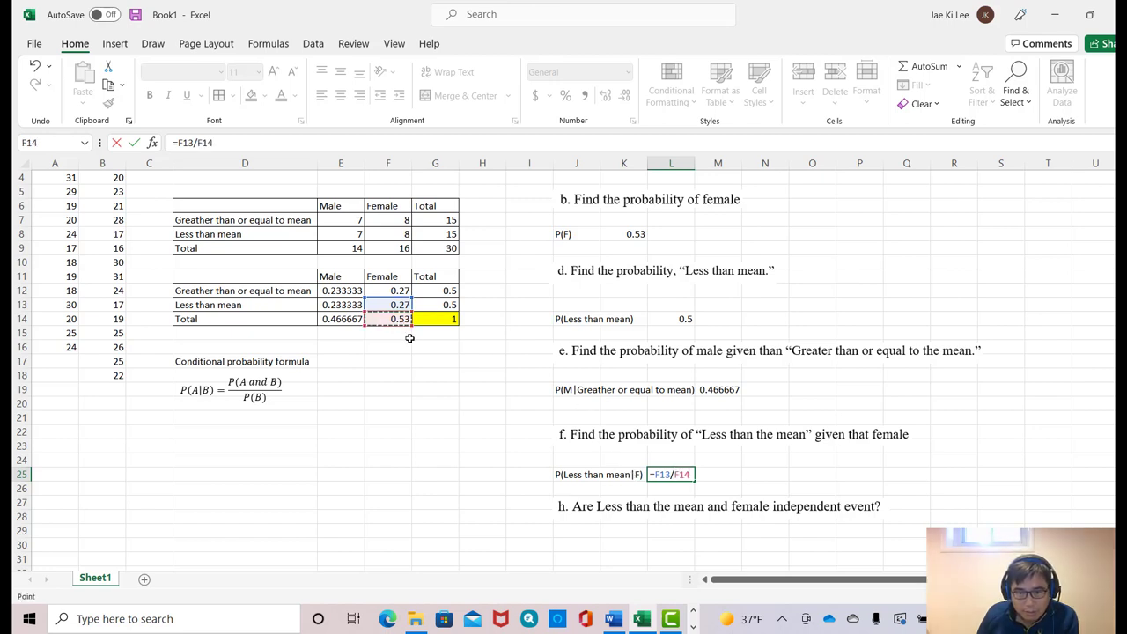
key(Return)
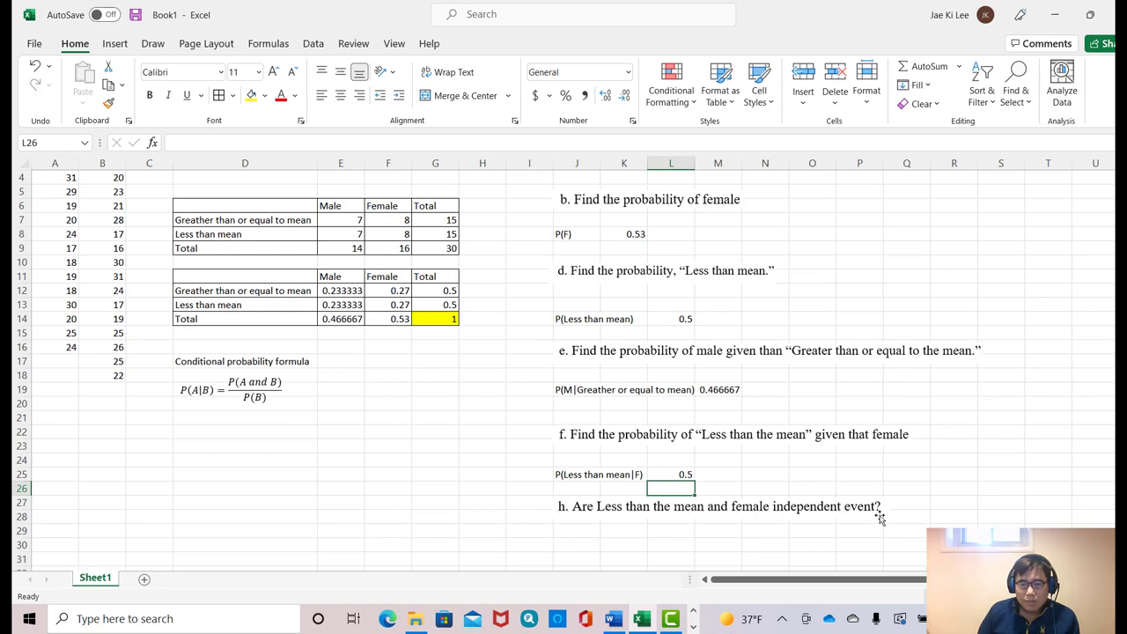
Step: Enter the independence condition "P(Less than the mean |F)=P(Less than the mean) and P(F|Less than the Mean)=P(F)" in J30 under question h
scroll(879, 518, down, 1)
click(577, 499)
click(581, 480)
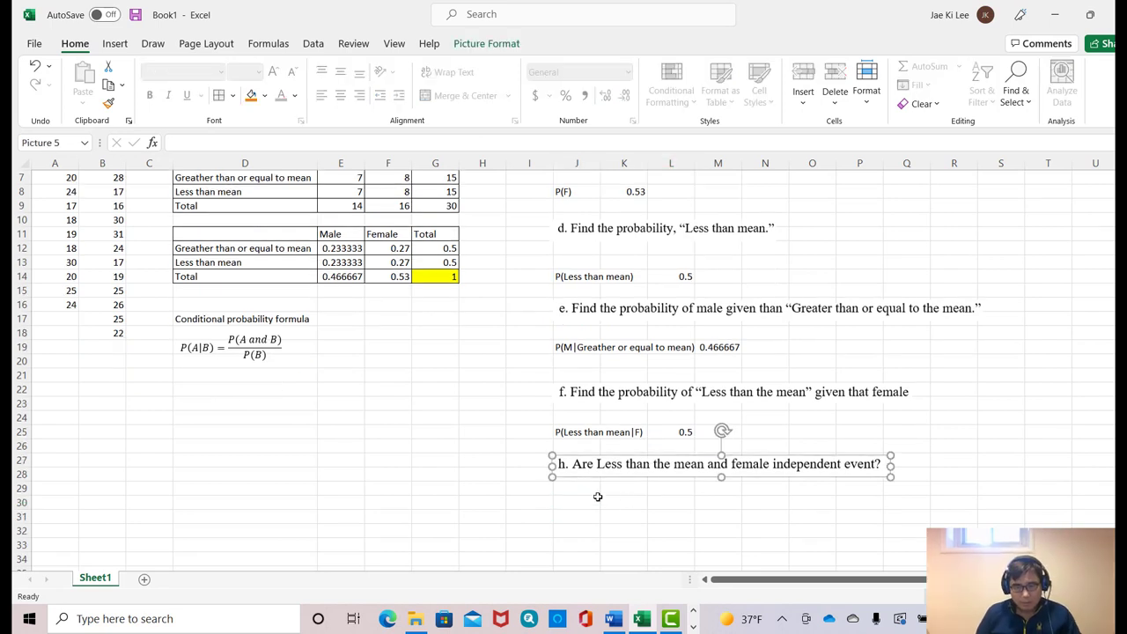
click(595, 504)
text(P)
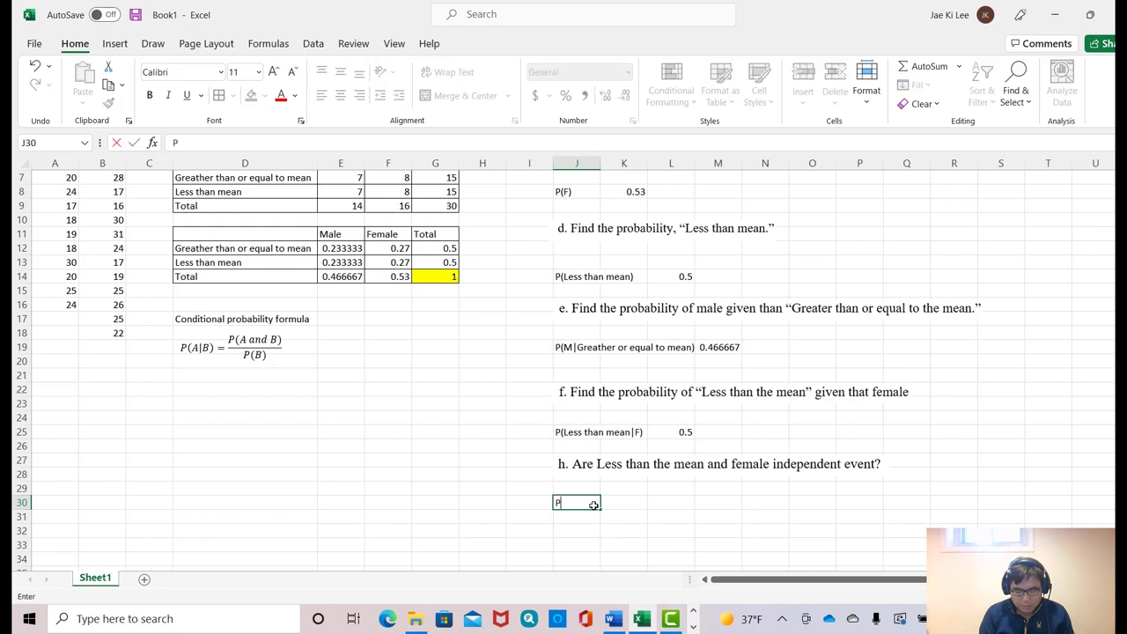
text((Less th)
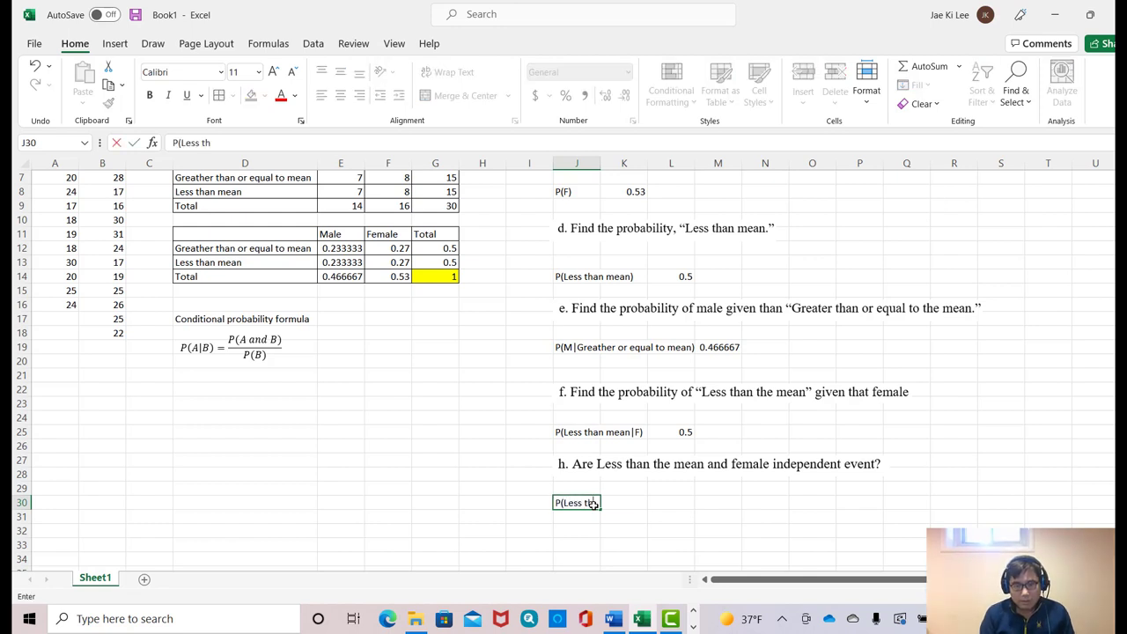
text(an the)
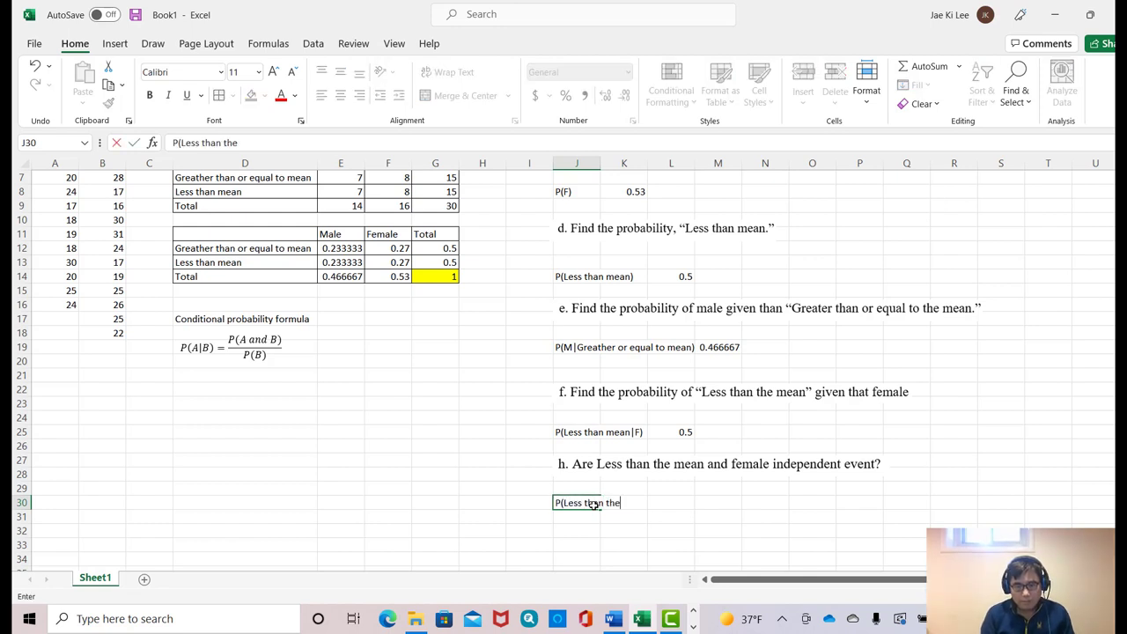
text( mean |)
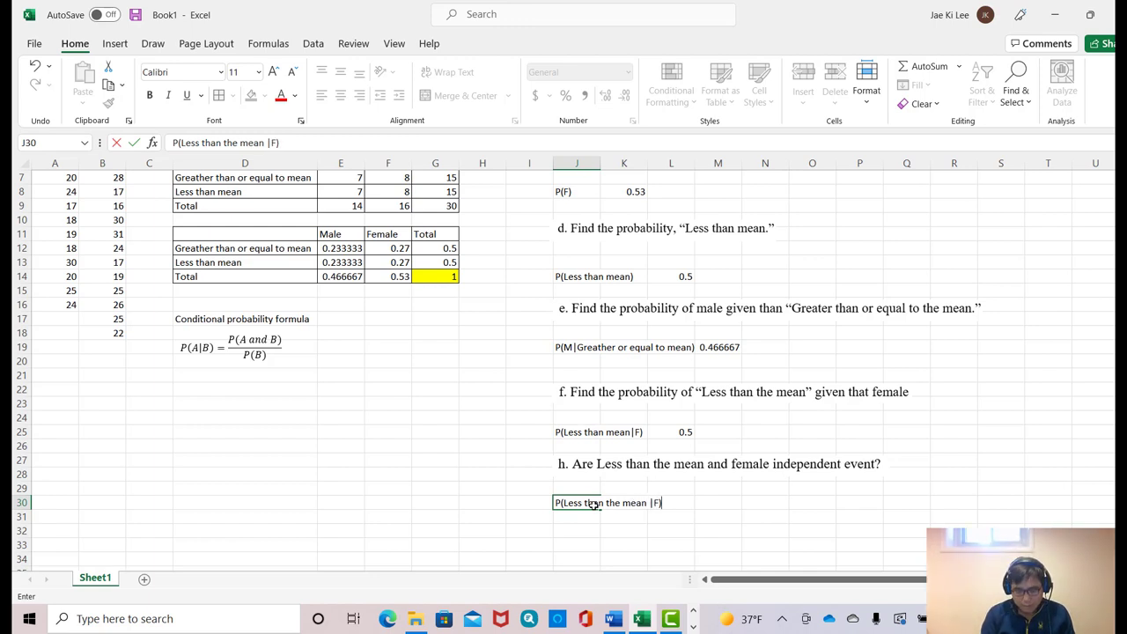
text(F)=P(L)
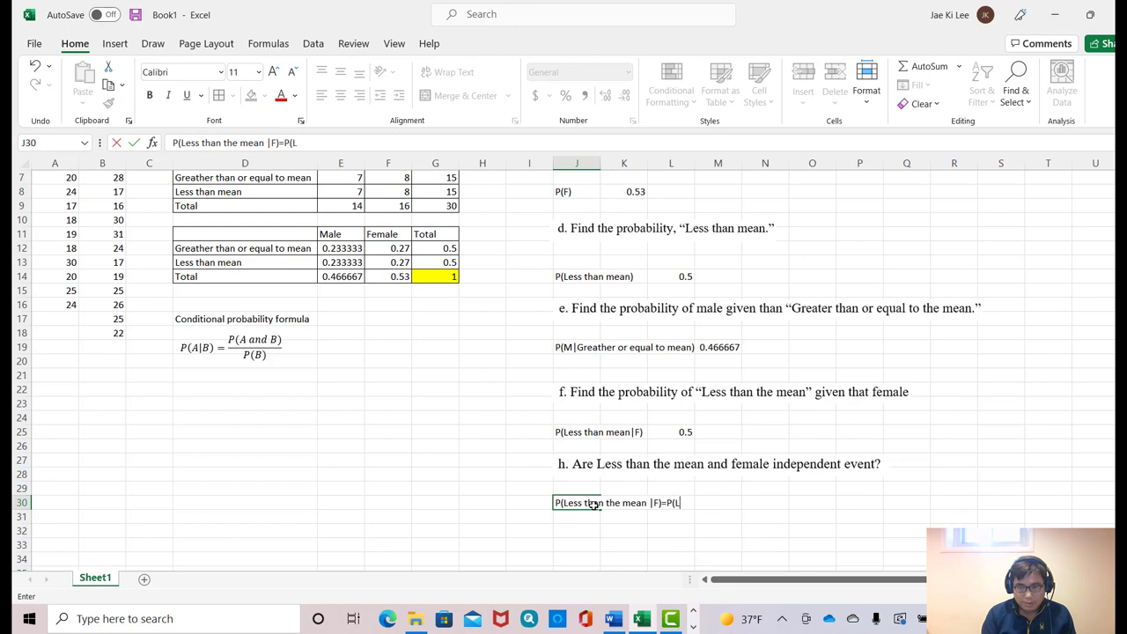
text(ess than the ke)
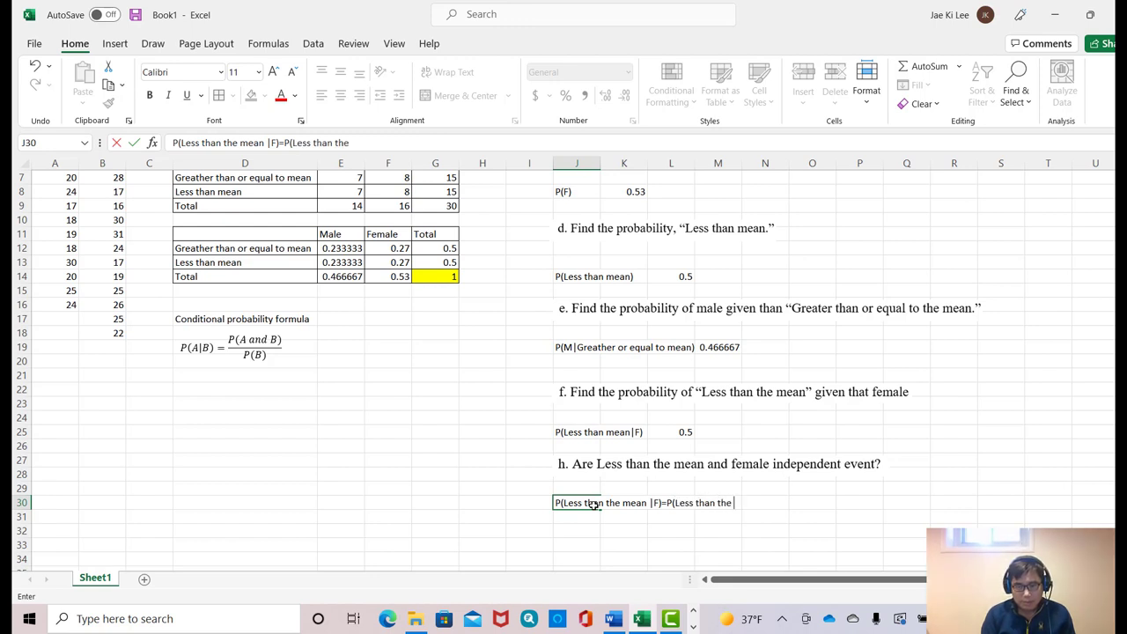
key(BackSpace)
key(BackSpace)
text(mean))
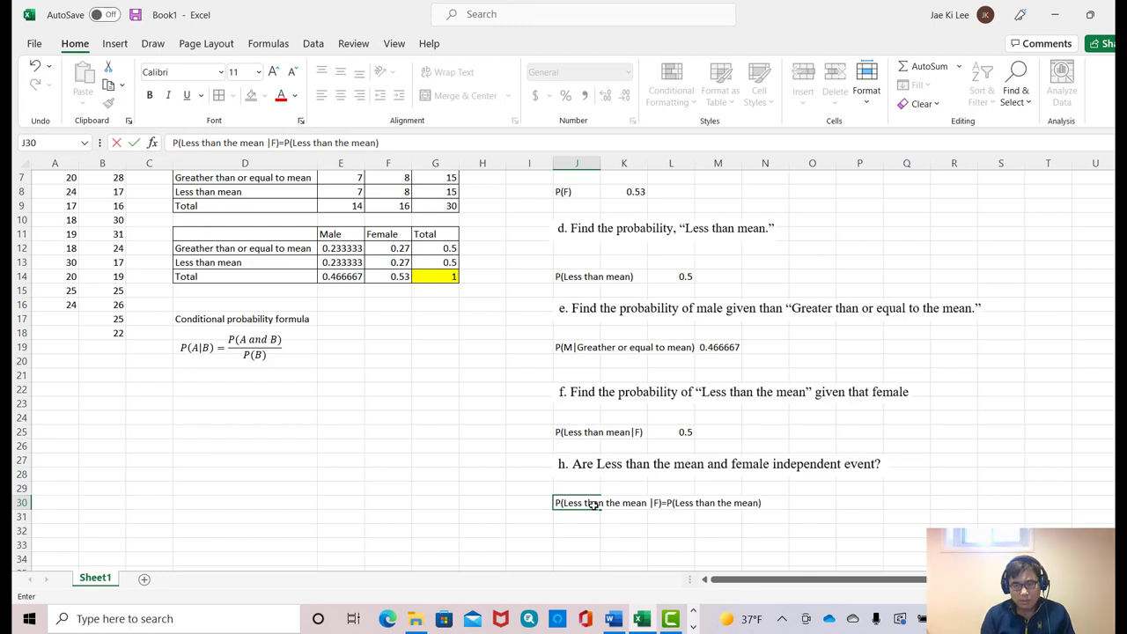
text( and P)
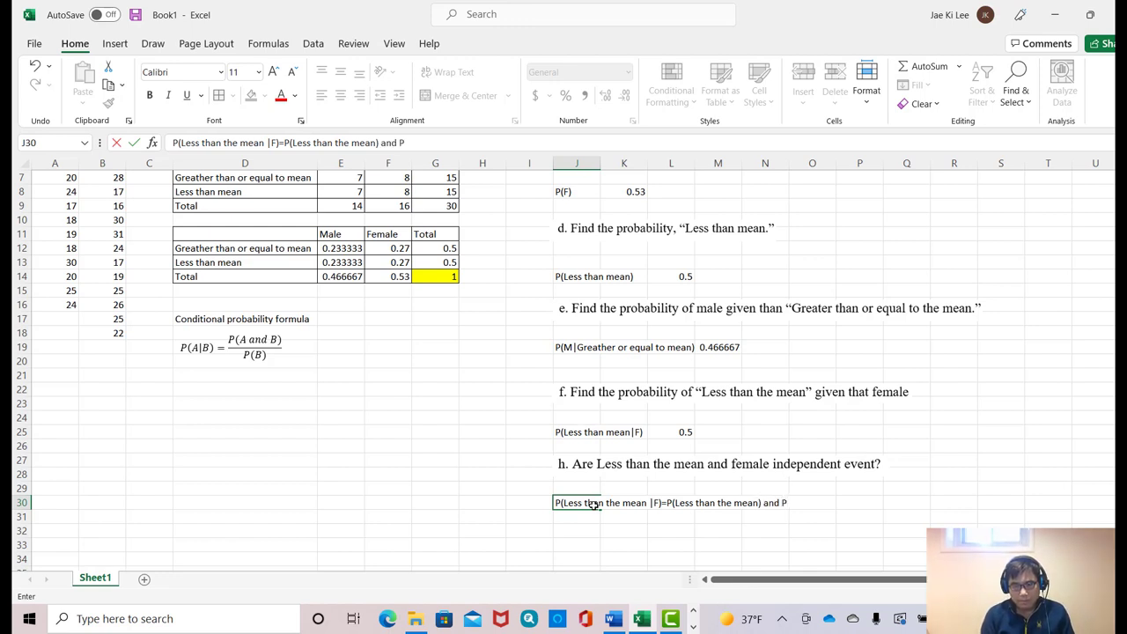
text((F)
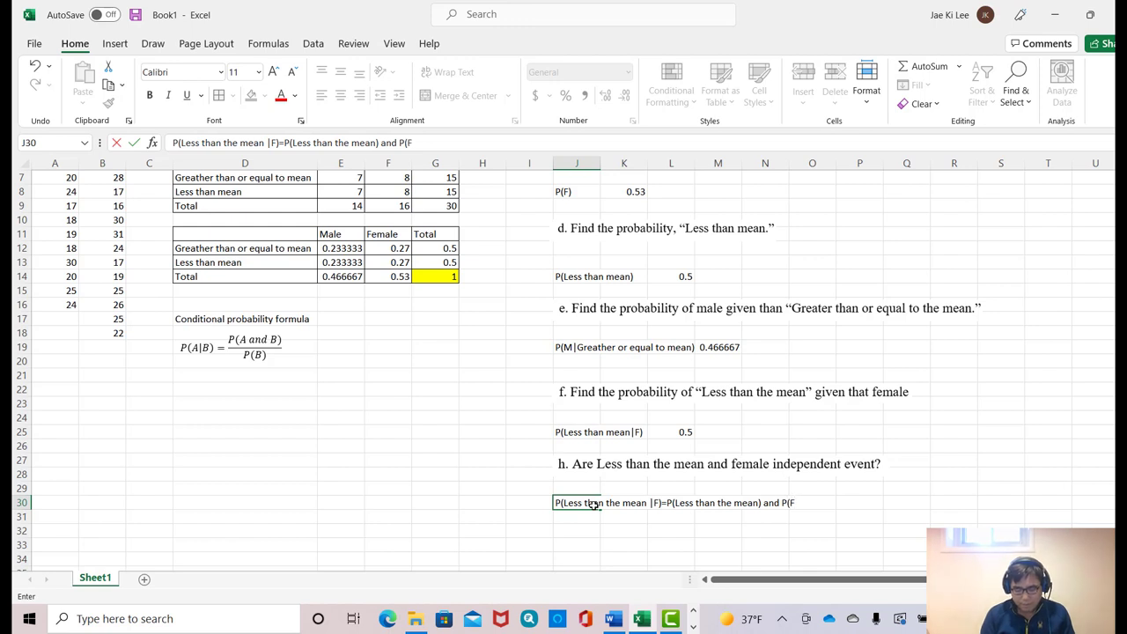
text(|Less tha)
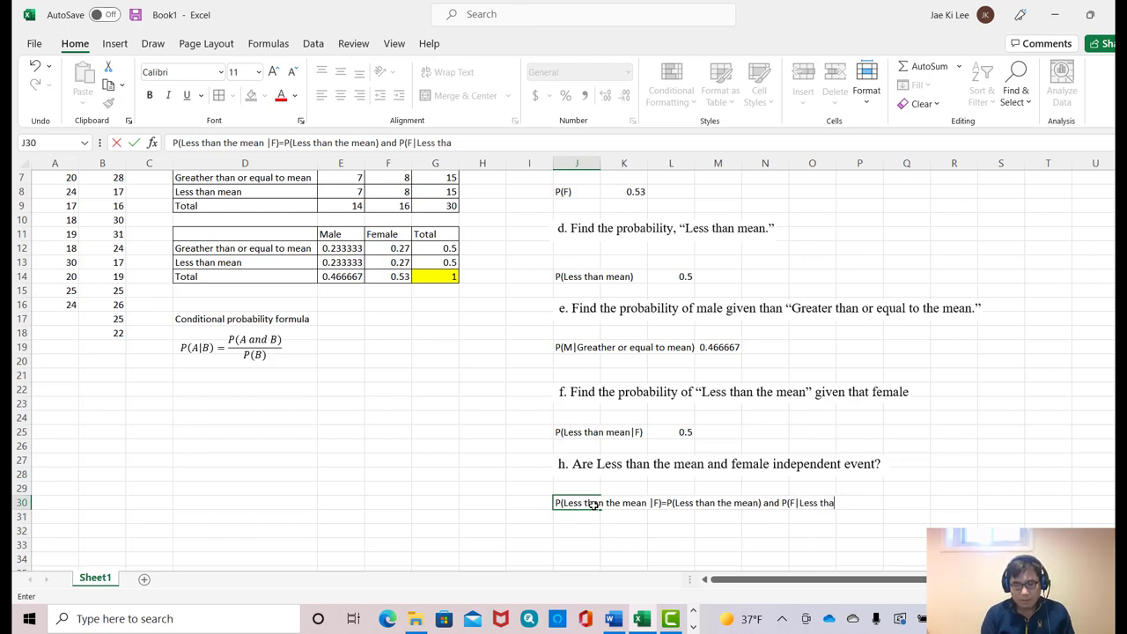
text(n the Mean)
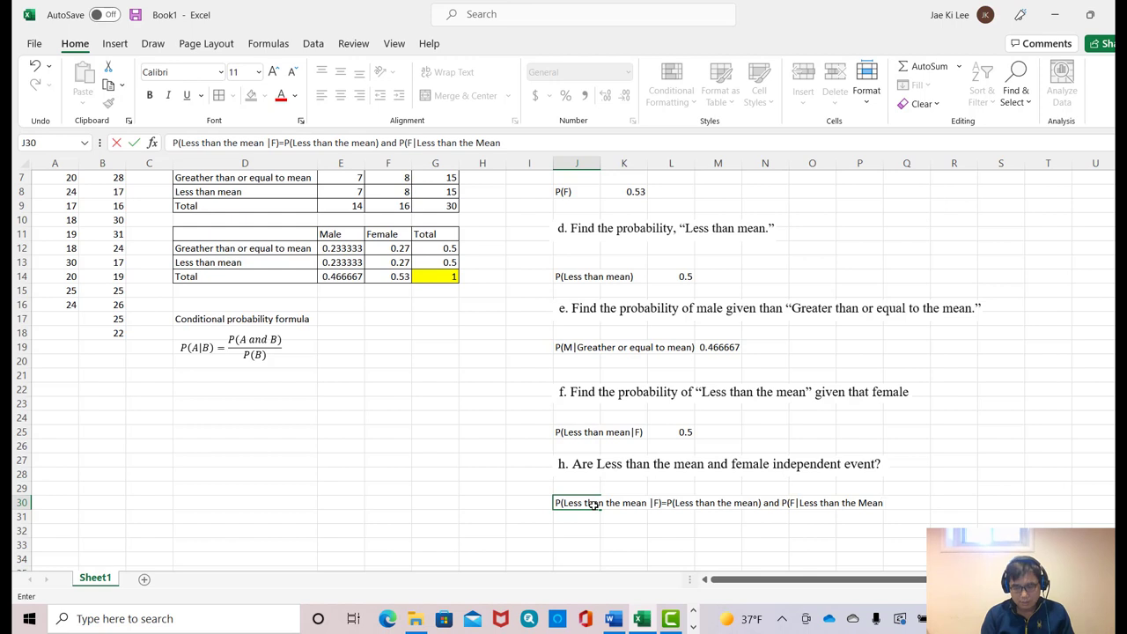
text()=P(F)
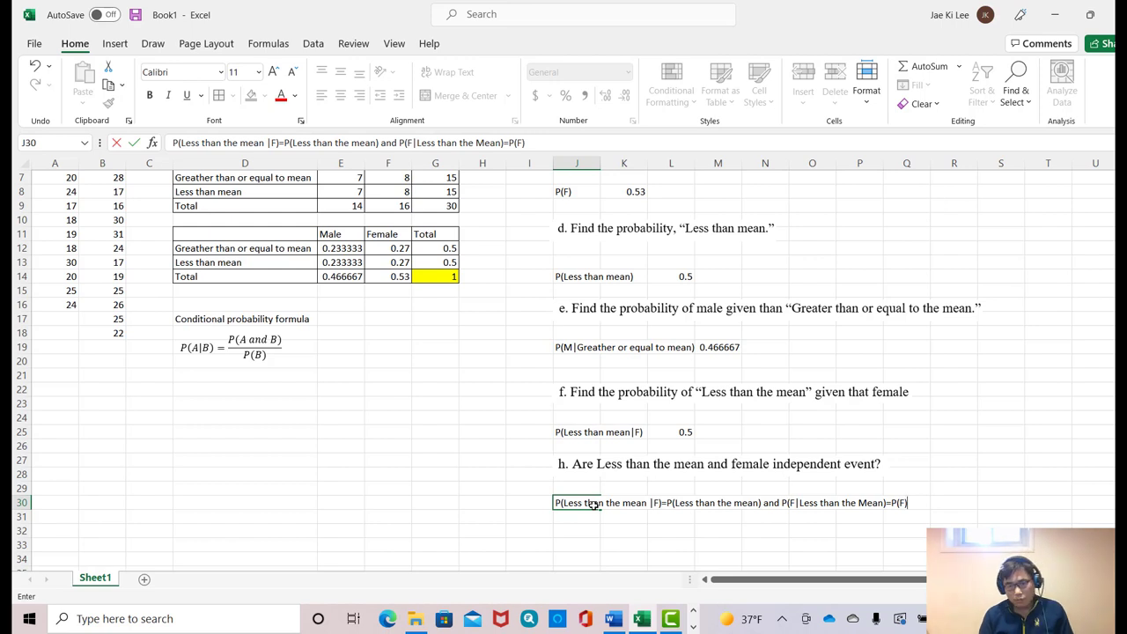
key(Return)
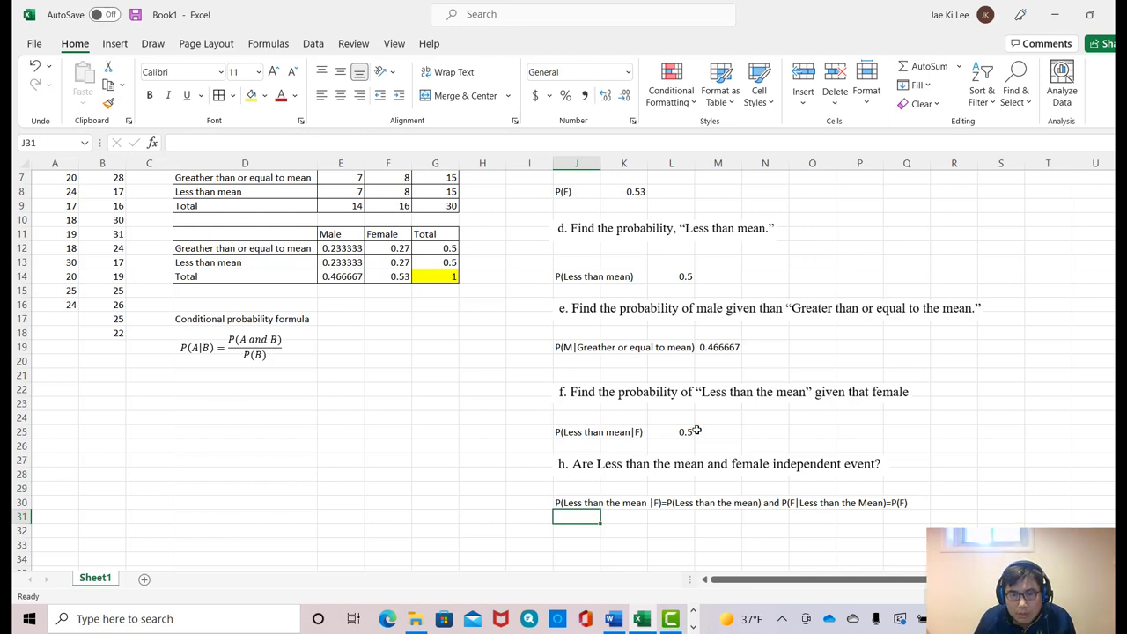
Step: Enter 0.5 in both J31 and K31 to compare the two sides of the first independence equation
text(0.)
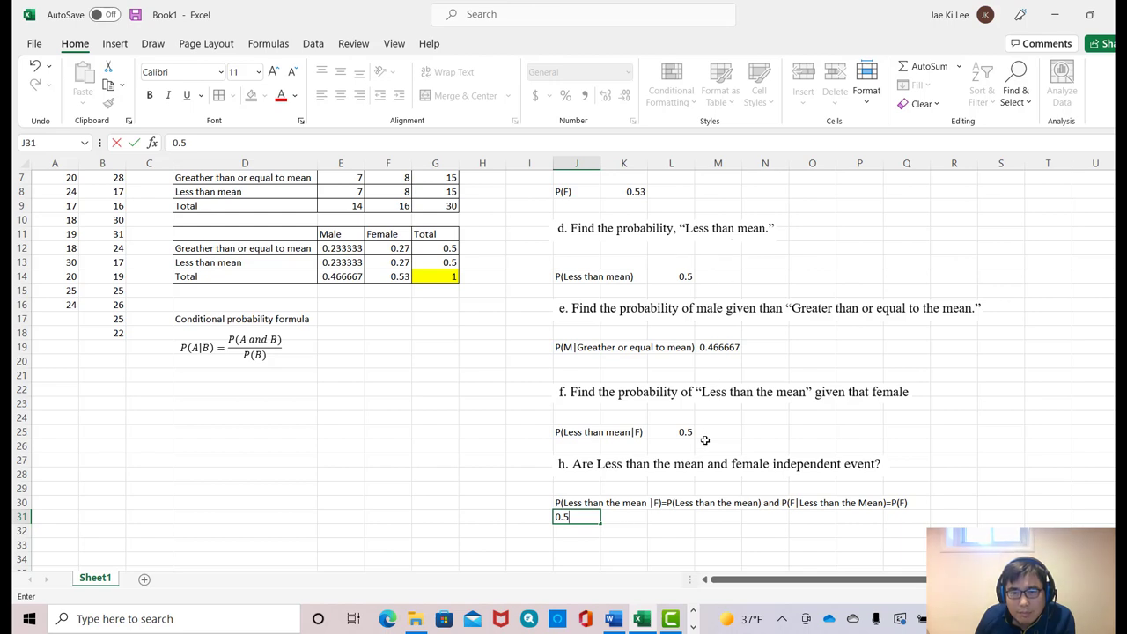
text(5)
click(621, 516)
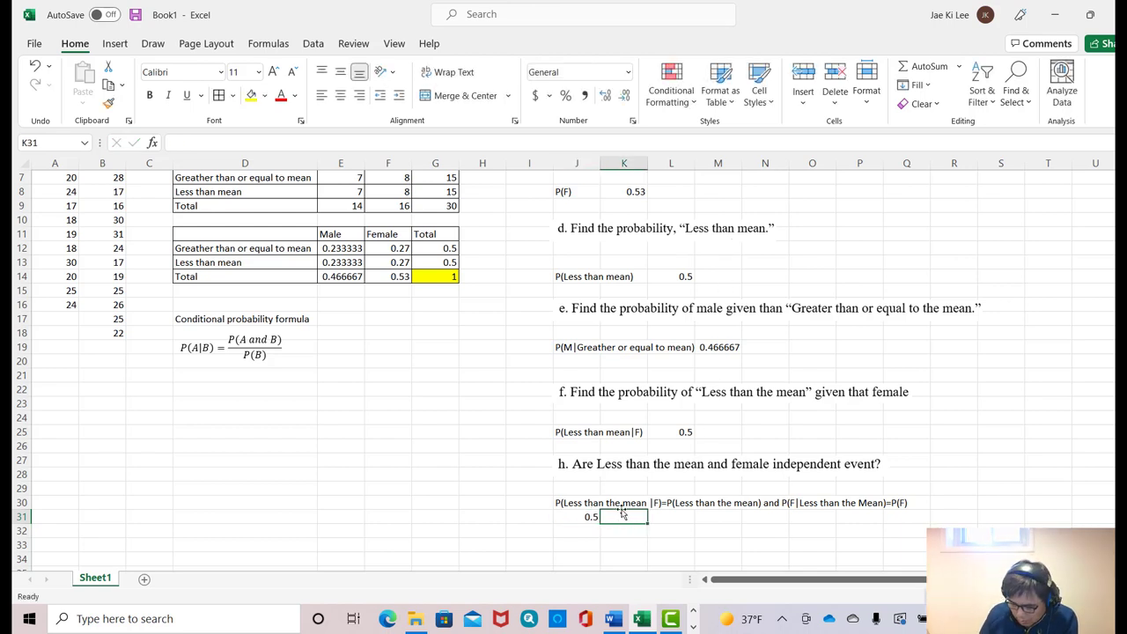
text(0.5)
key(Return)
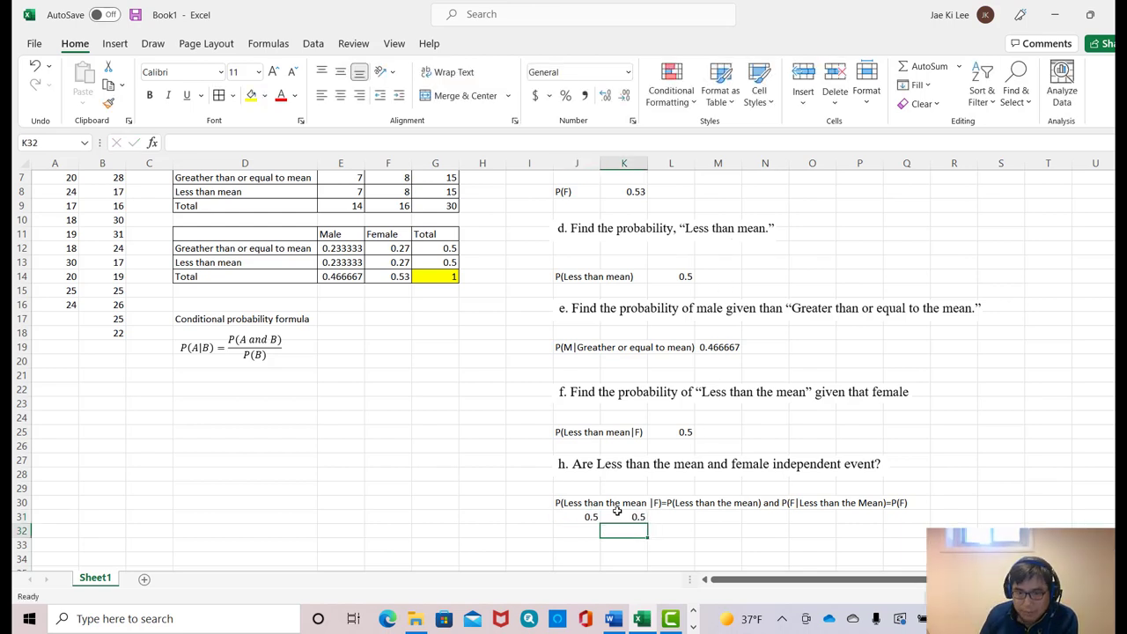
drag(584, 520, 638, 518)
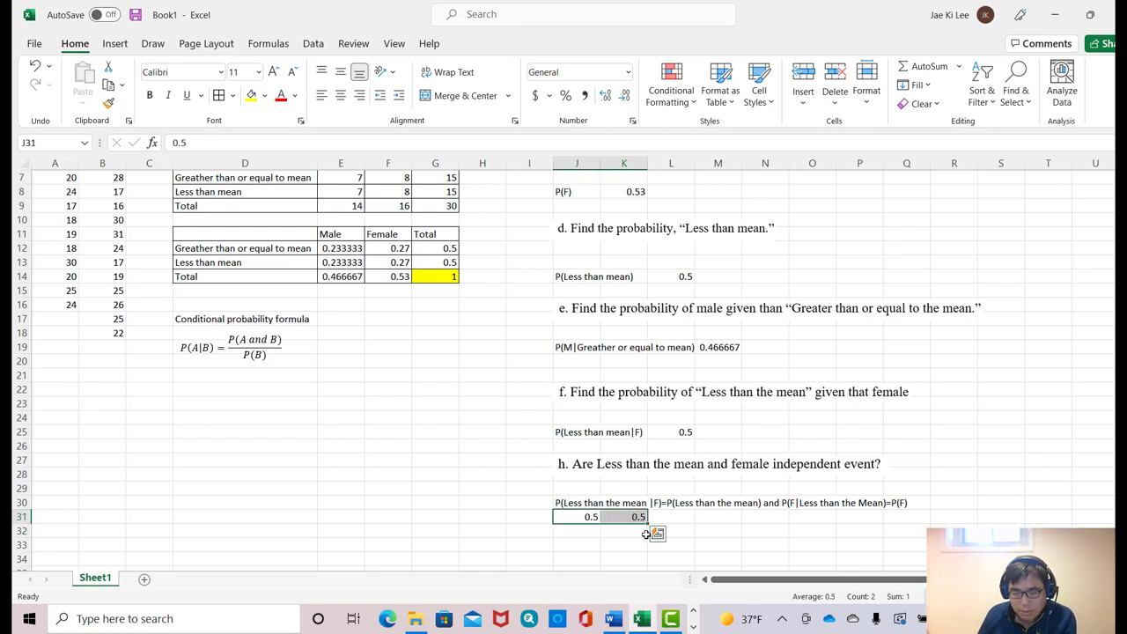
click(647, 531)
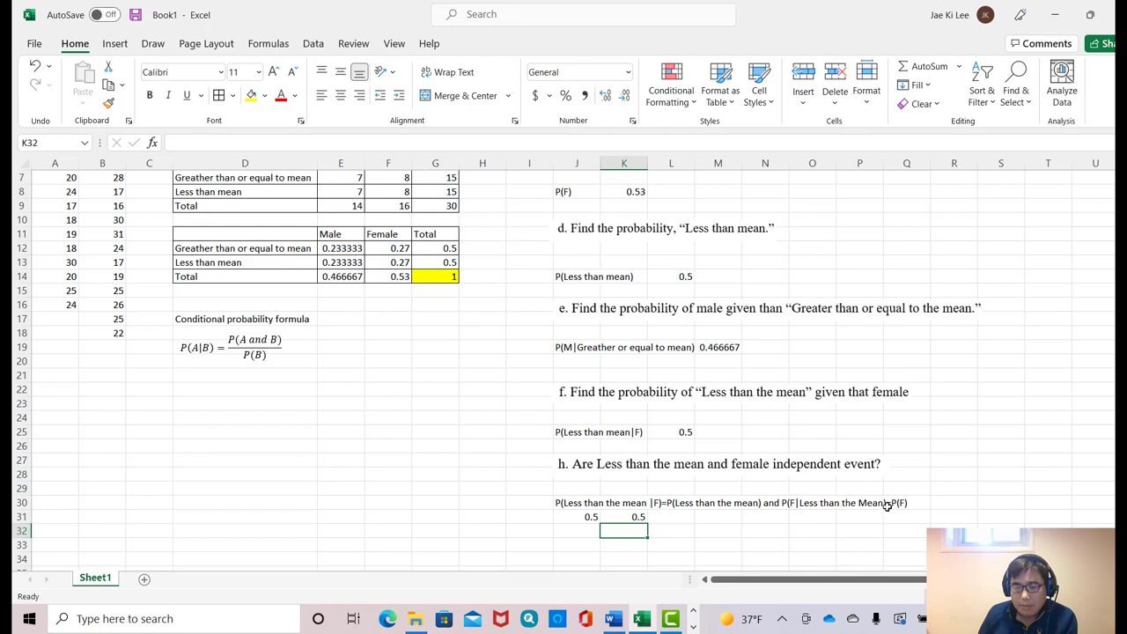
Step: Calculate P(F|Less than the Mean) in O31 with =F13/G13 for the second independence equation
click(806, 518)
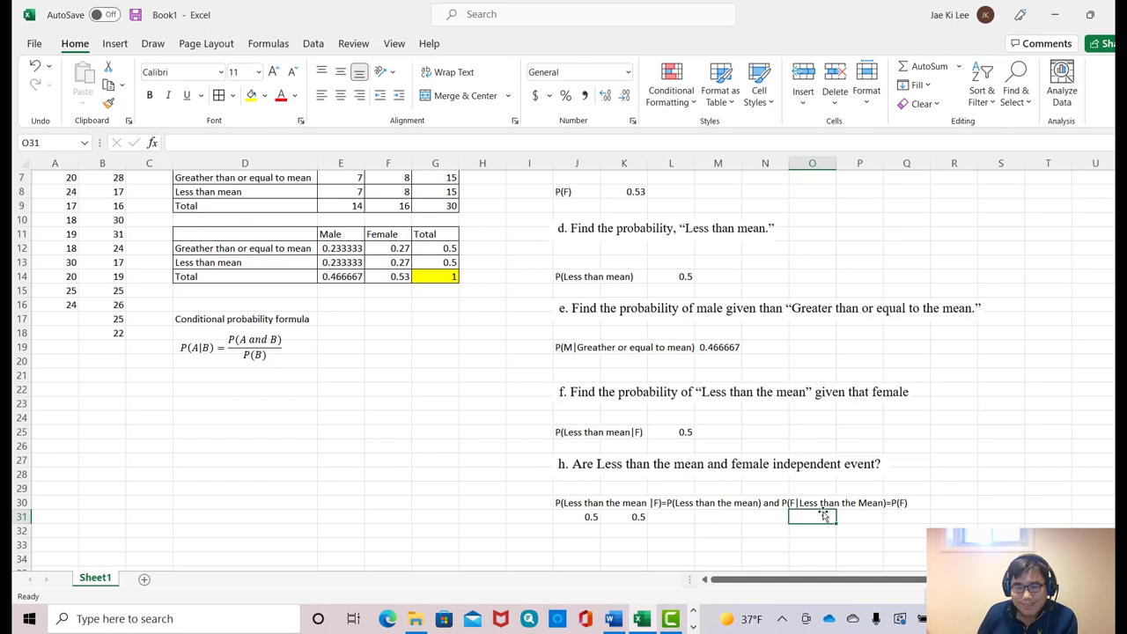
text(=)
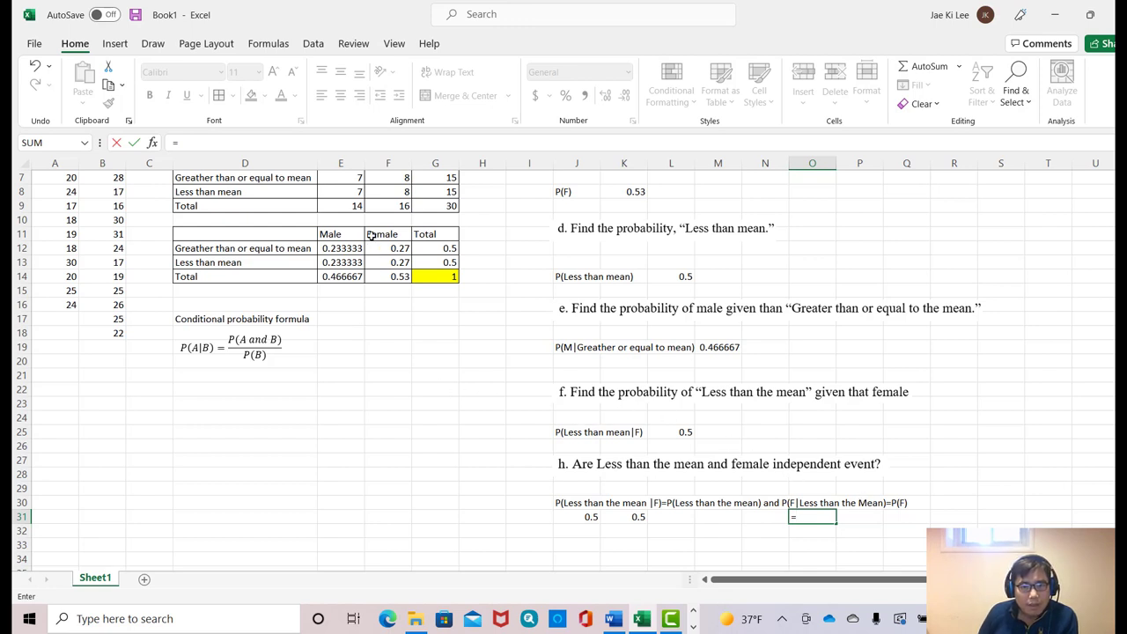
click(390, 263)
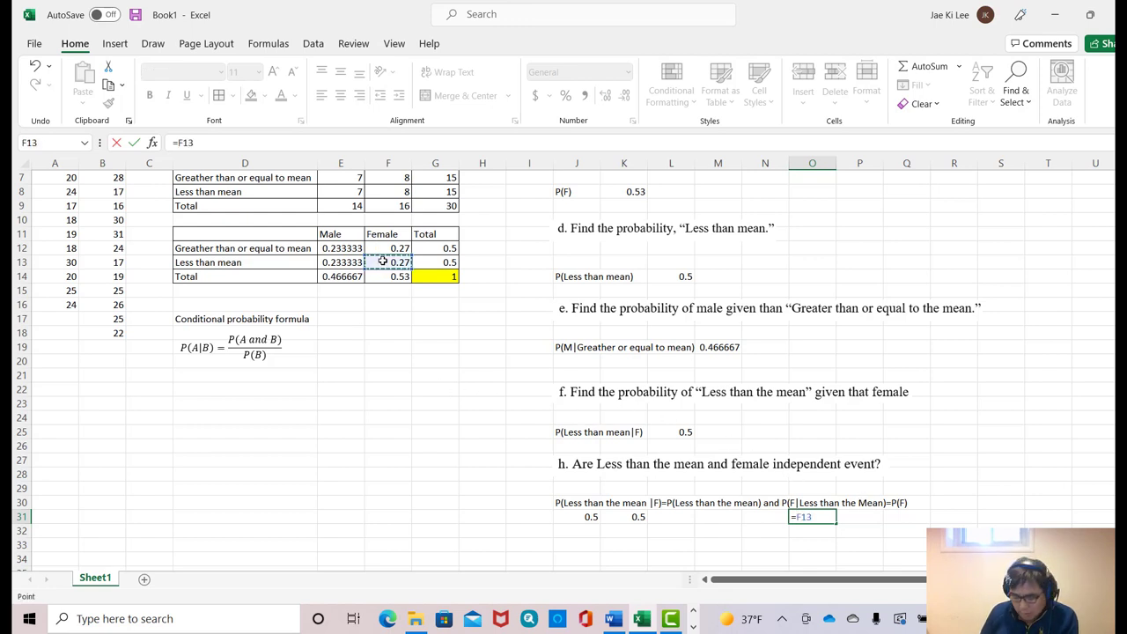
text(/)
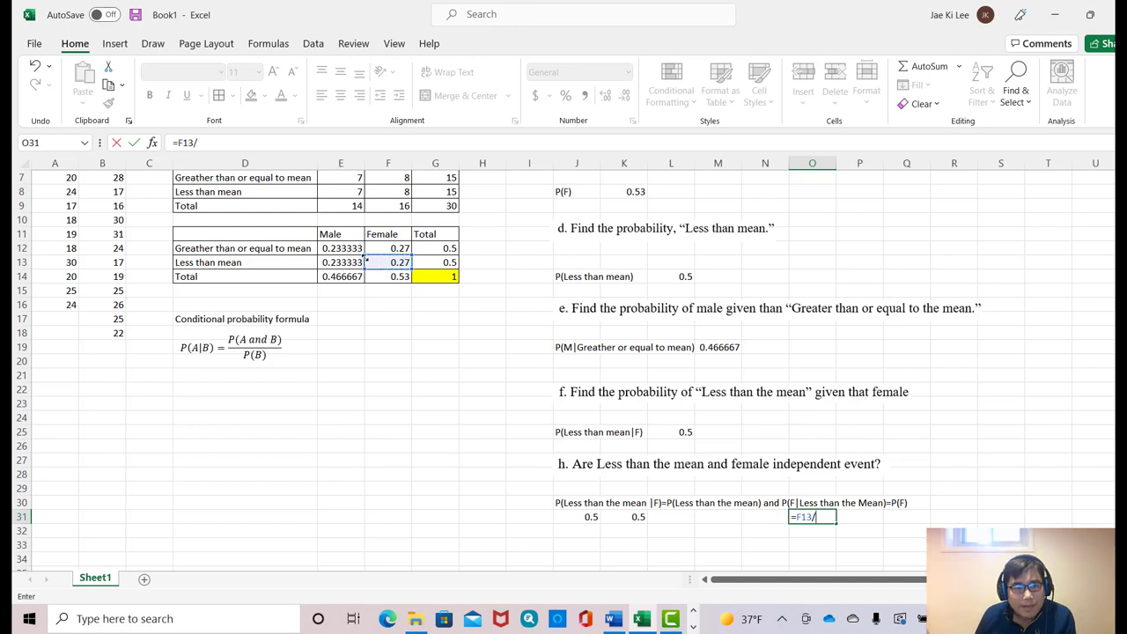
click(436, 263)
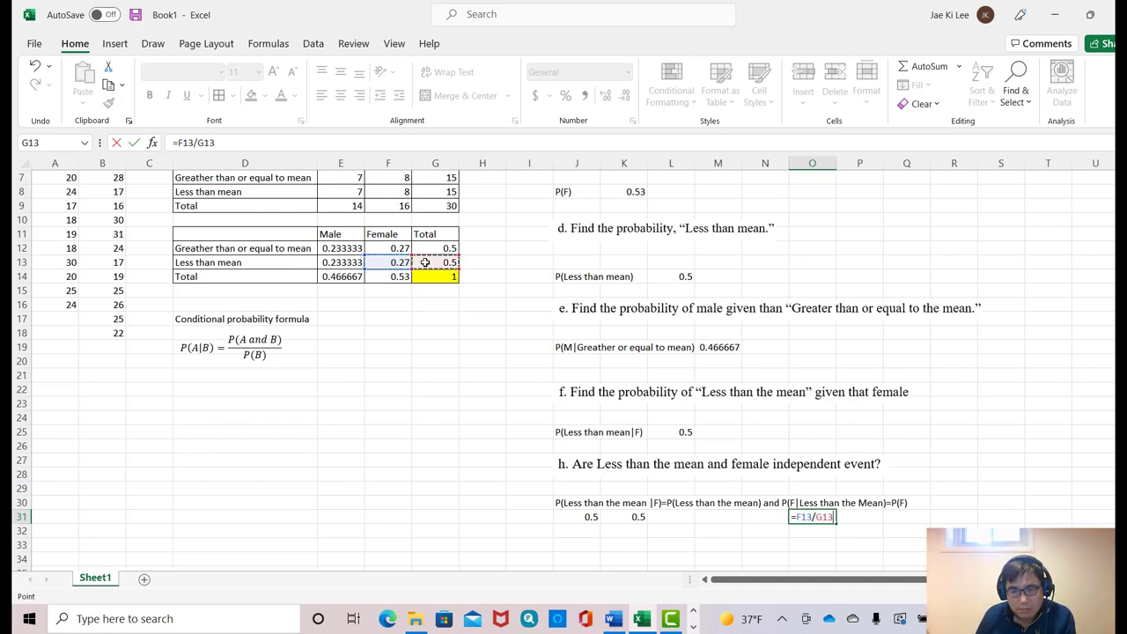
key(Return)
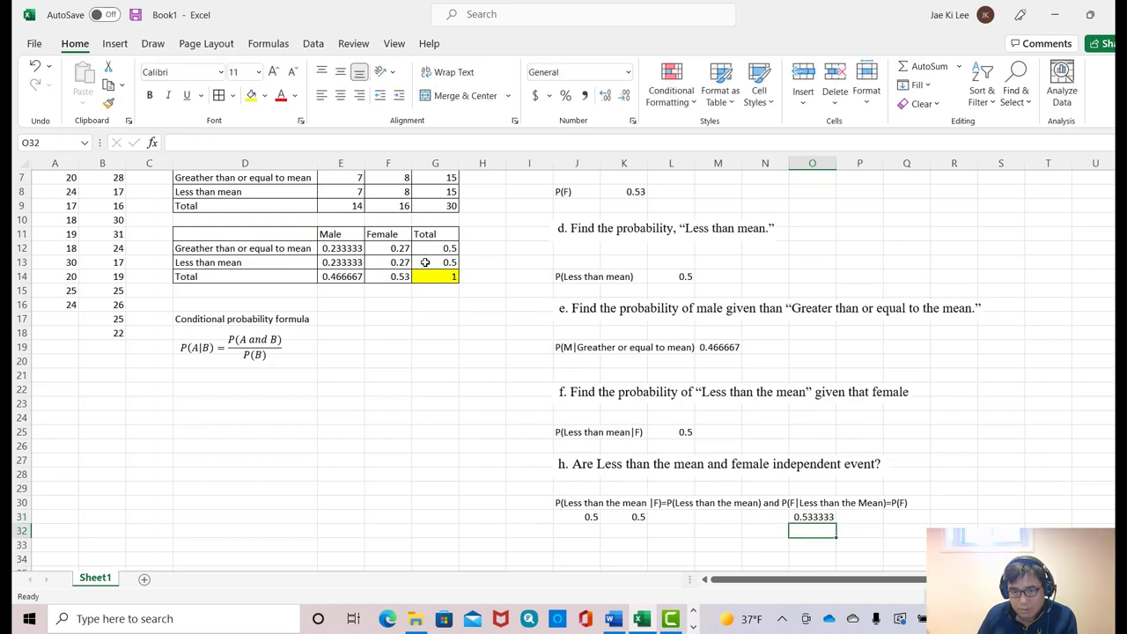
Step: Enter 0.53 in P31 as P(F), the other side of the second independence equation
click(859, 520)
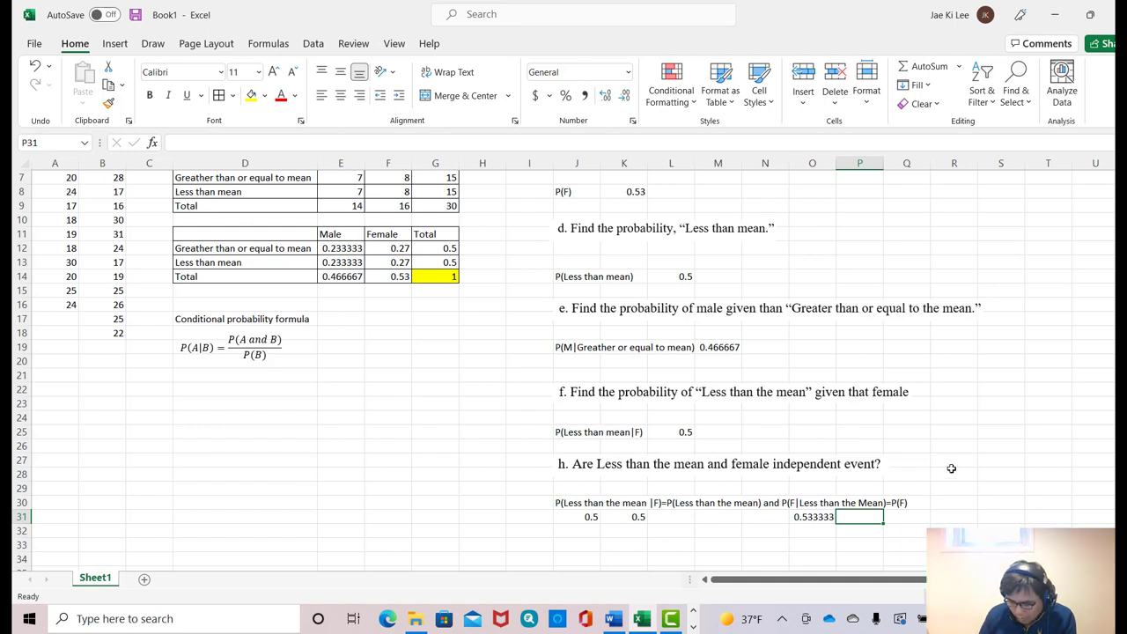
text(0.53)
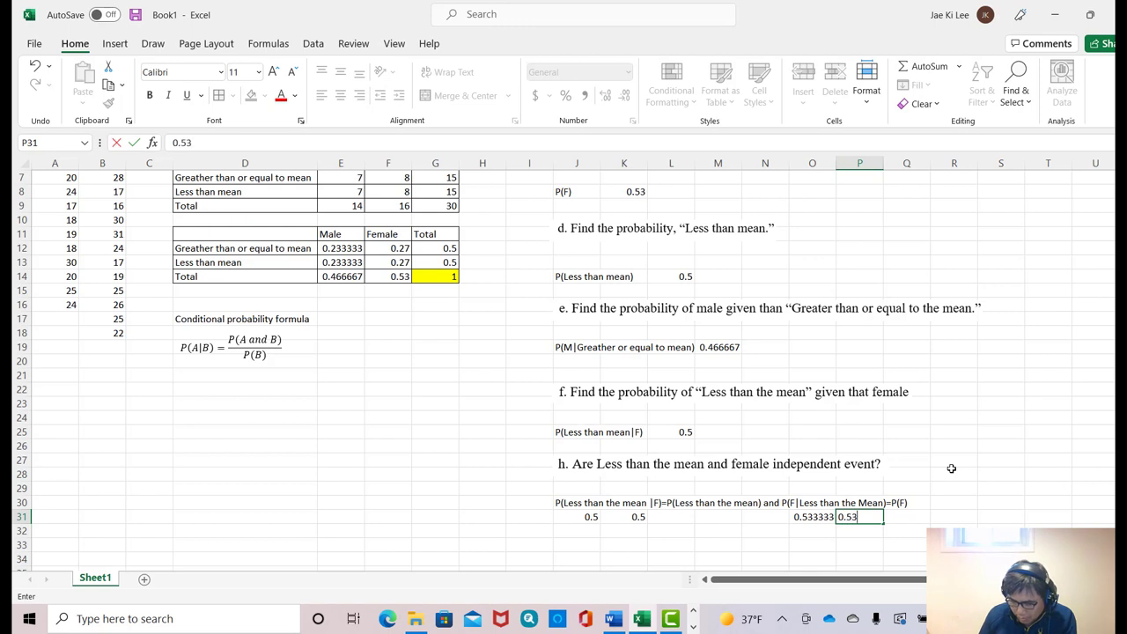
key(Return)
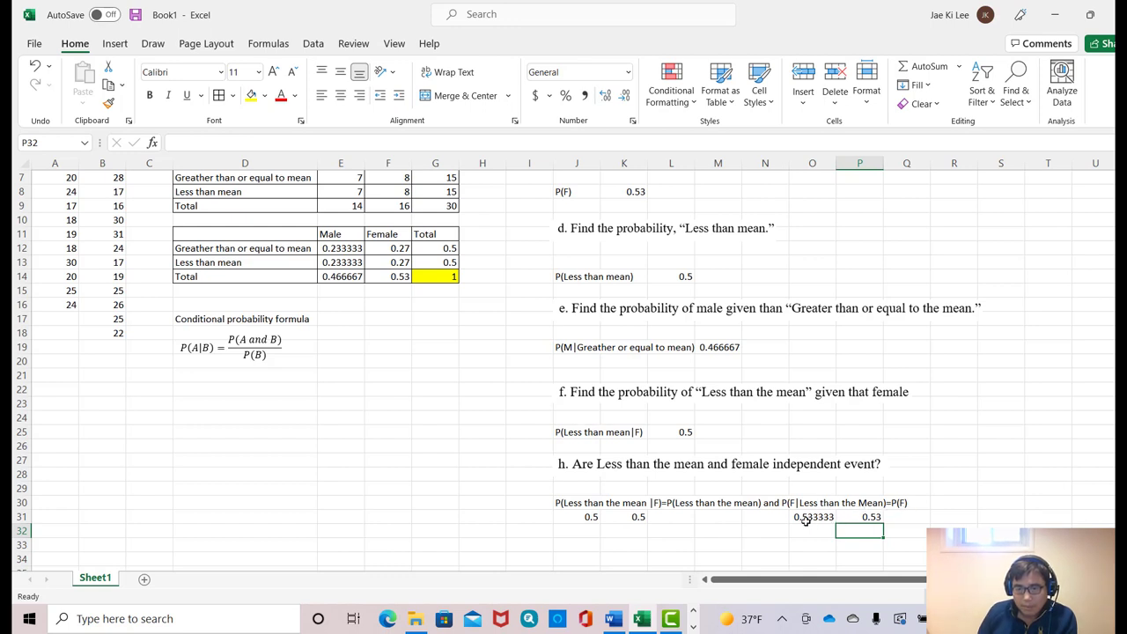
Step: Enter the label "Conclusion" in J32 and the answer "Two events are independent" in K32 for question h
click(579, 530)
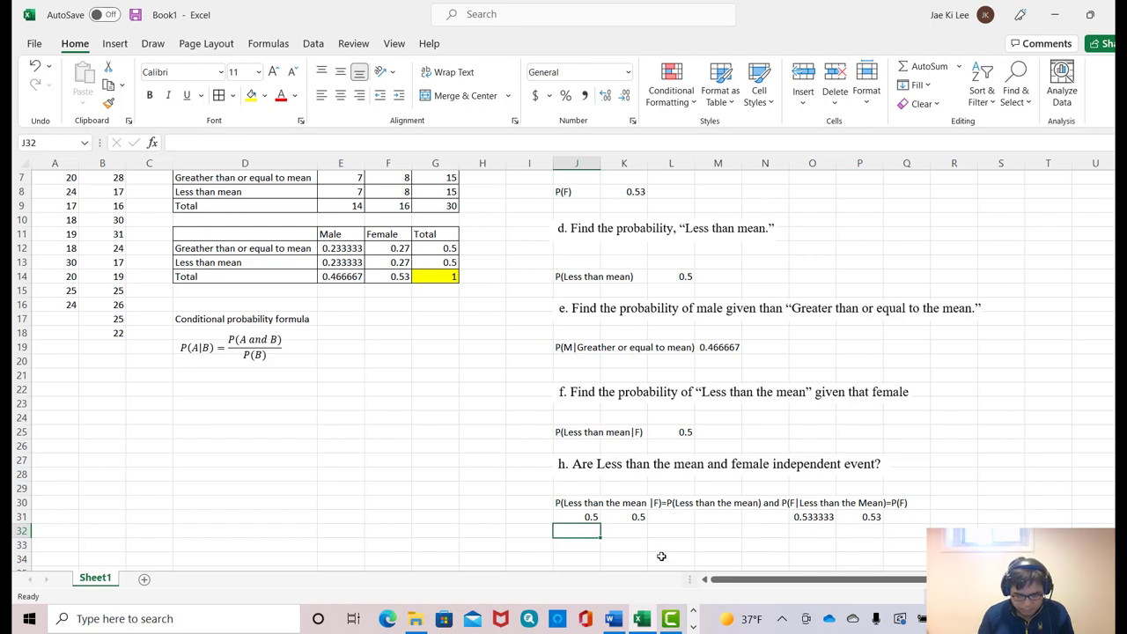
text(Conclusion)
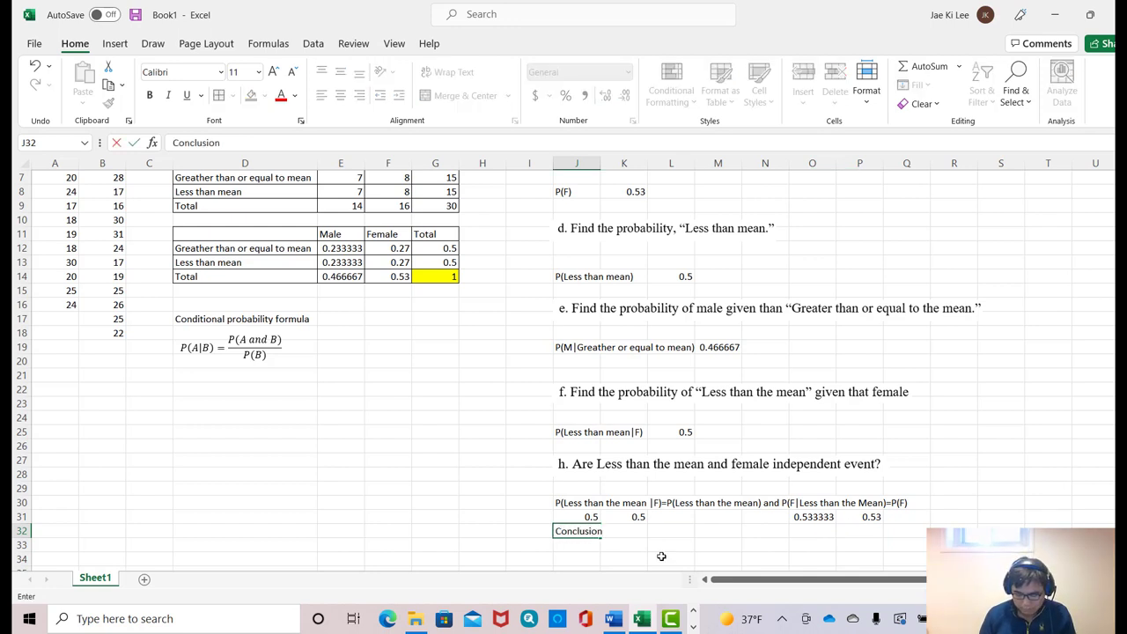
key(Tab)
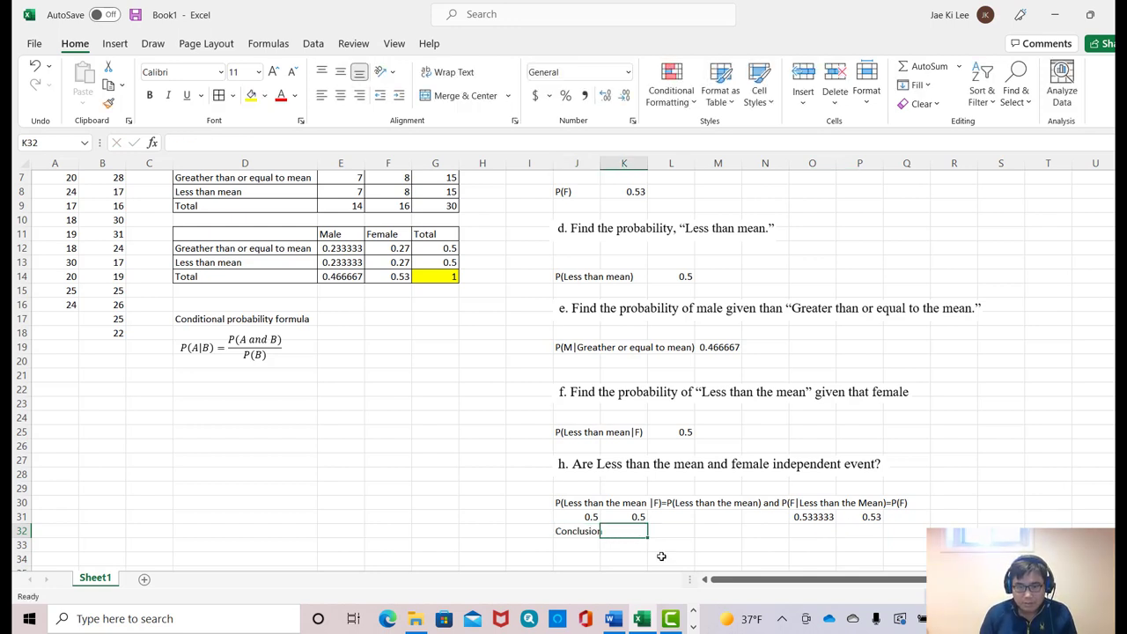
text(Two even)
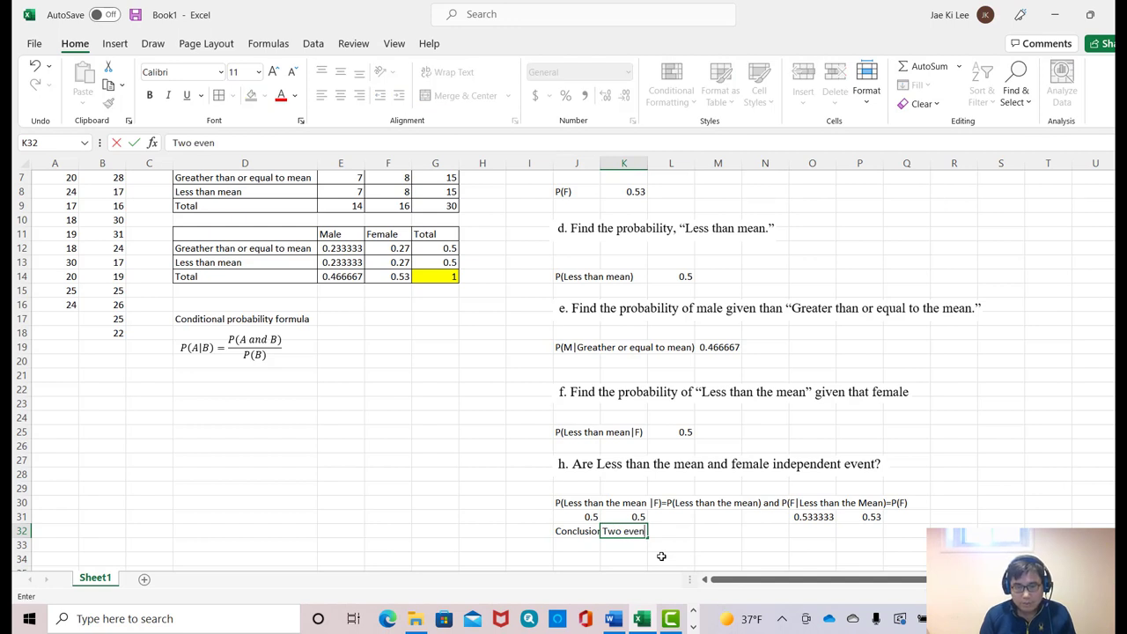
text(ts are independ)
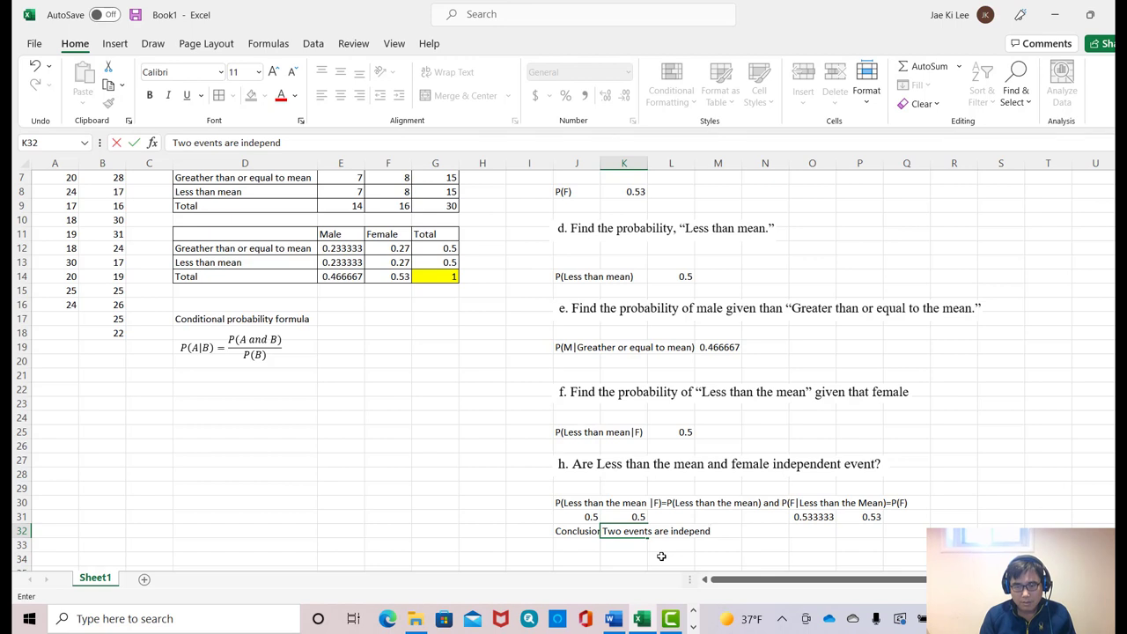
text(ent)
key(Return)
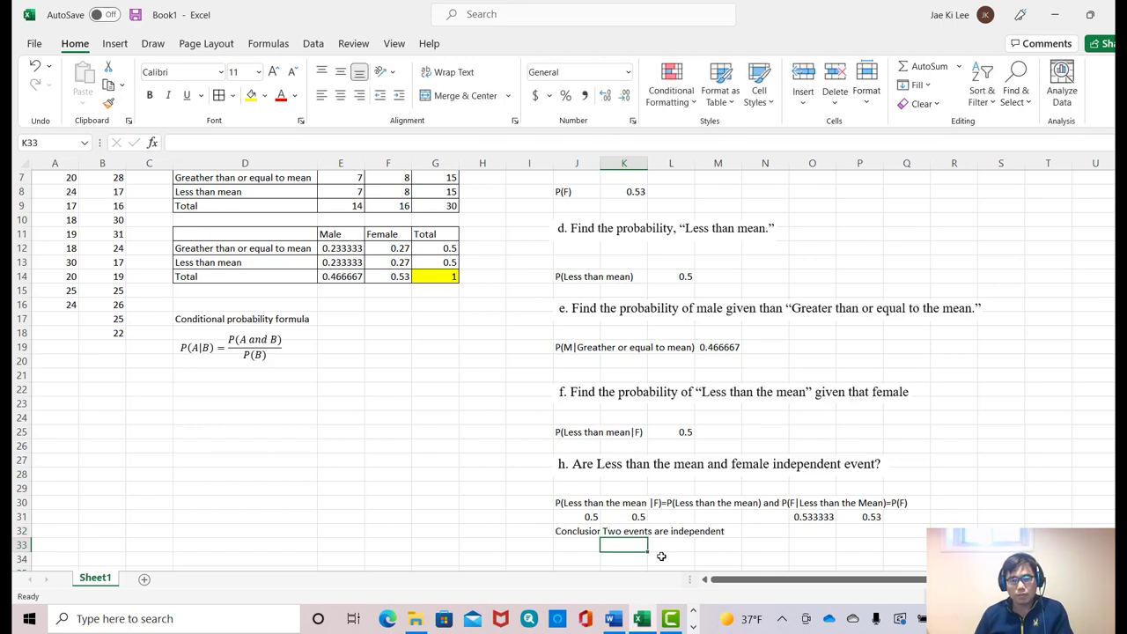